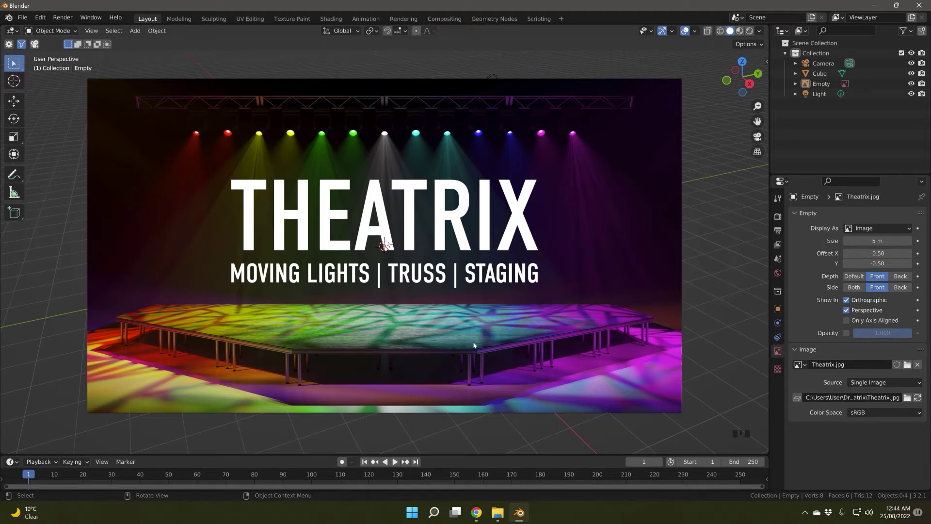
# Delete the Theatrix title image empty from the scene.
pyautogui.click(426, 265)
pyautogui.keyDown('shift'); pyautogui.click(426, 264); pyautogui.keyUp('shift')
pyautogui.click(828, 85)
pyautogui.press('Delete')
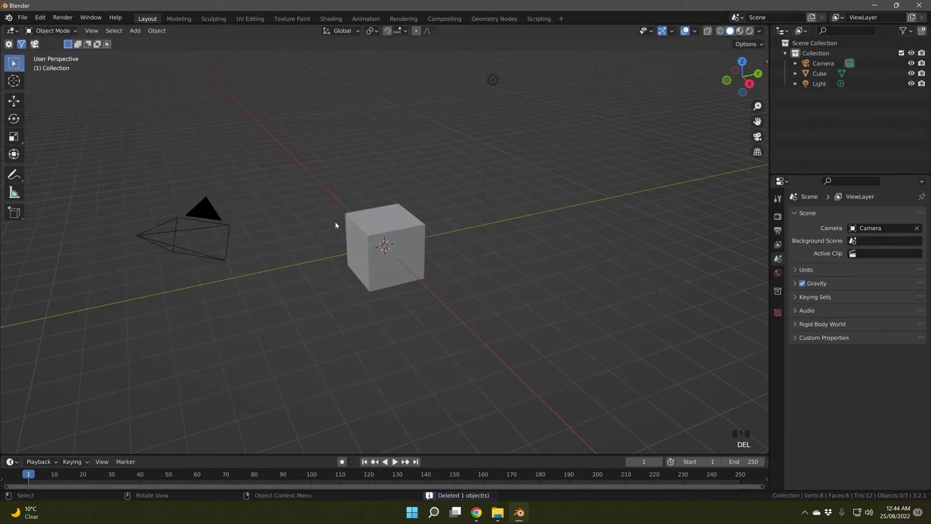
# Start an add-on install from Preferences, browsing to the Desktop folder.
pyautogui.click(40, 18)
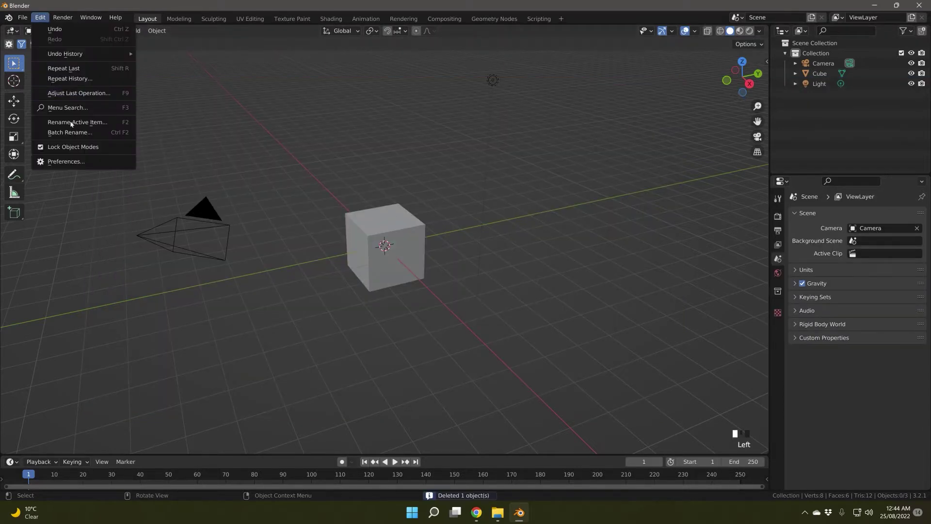
pyautogui.click(68, 162)
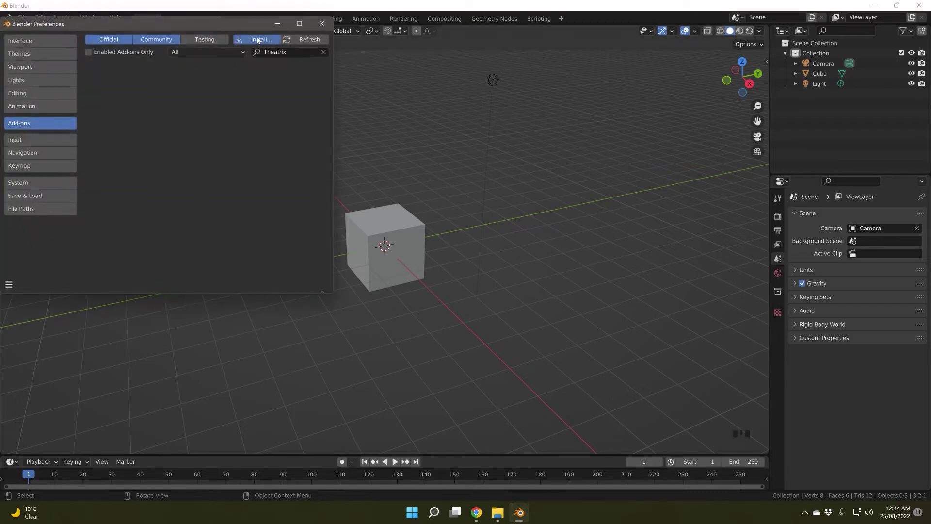
pyautogui.click(254, 39)
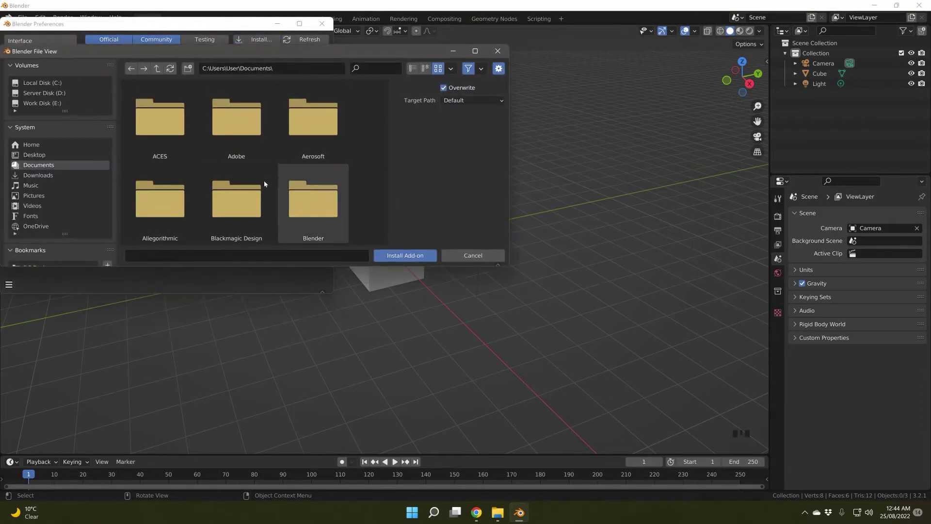
pyautogui.click(28, 155)
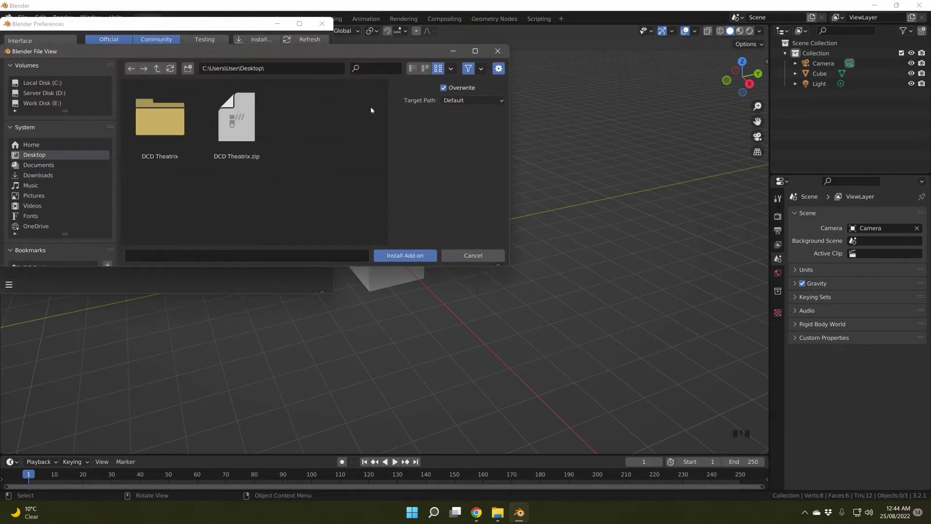
# Install DCD Theatrix.zip and enable the Object: Theatrix add-on.
pyautogui.doubleClick(234, 122)
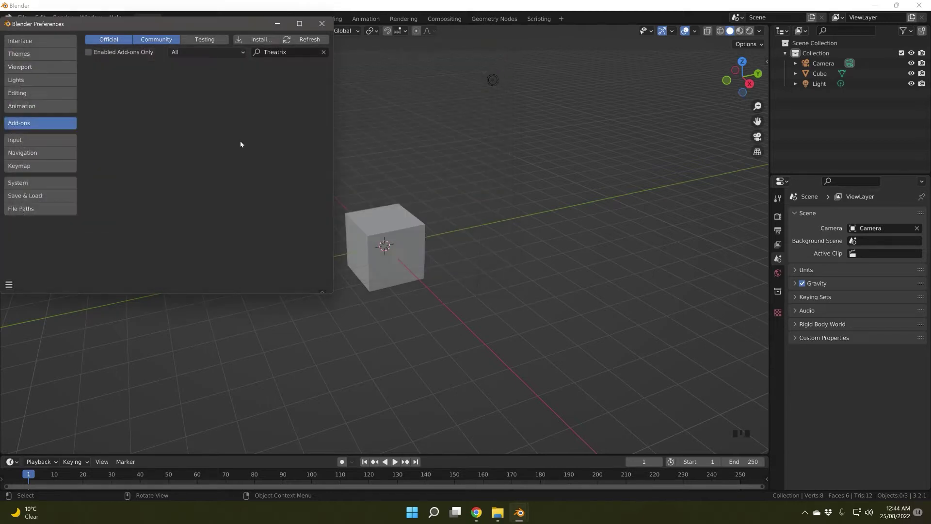
pyautogui.click(102, 67)
pyautogui.click(92, 67)
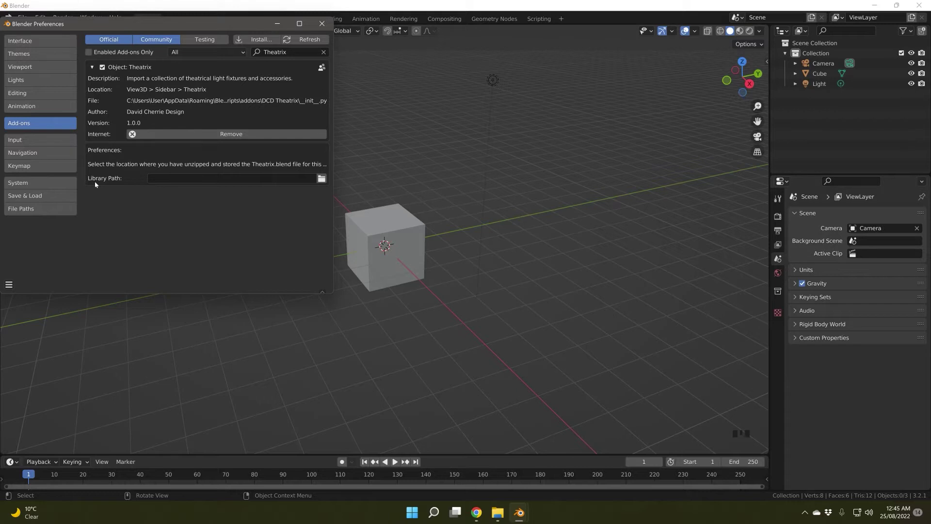
# Set the Theatrix Library Path to the Desktop's DCD Theatrix\DCD Theatrix folder.
pyautogui.click(322, 179)
pyautogui.click(34, 155)
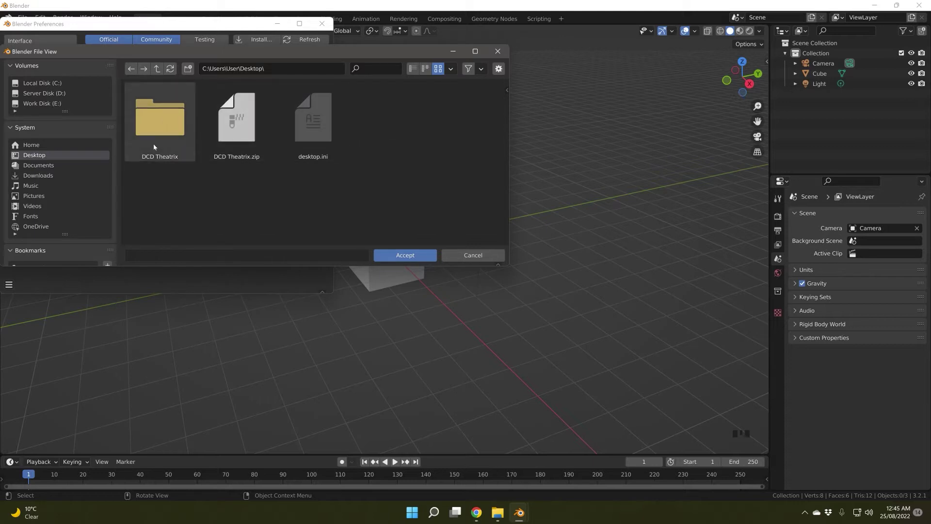
pyautogui.doubleClick(159, 124)
pyautogui.doubleClick(161, 125)
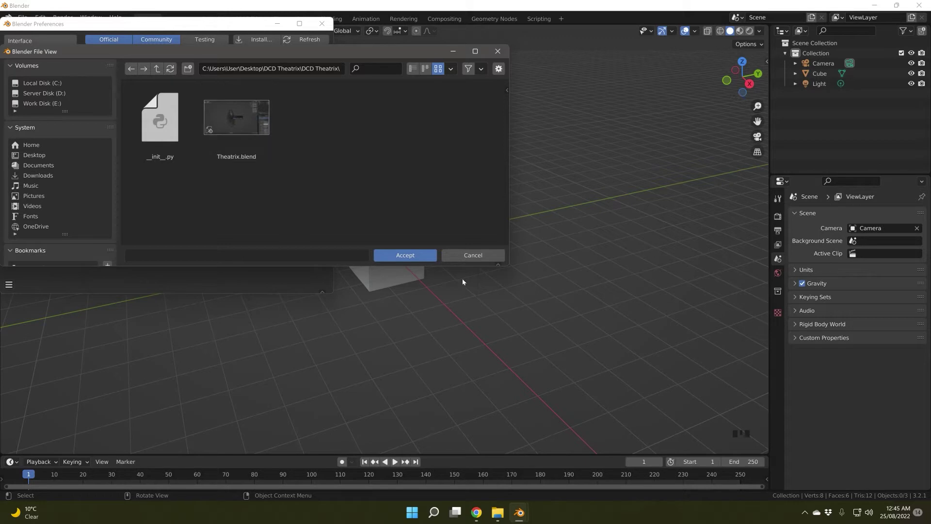
pyautogui.click(405, 255)
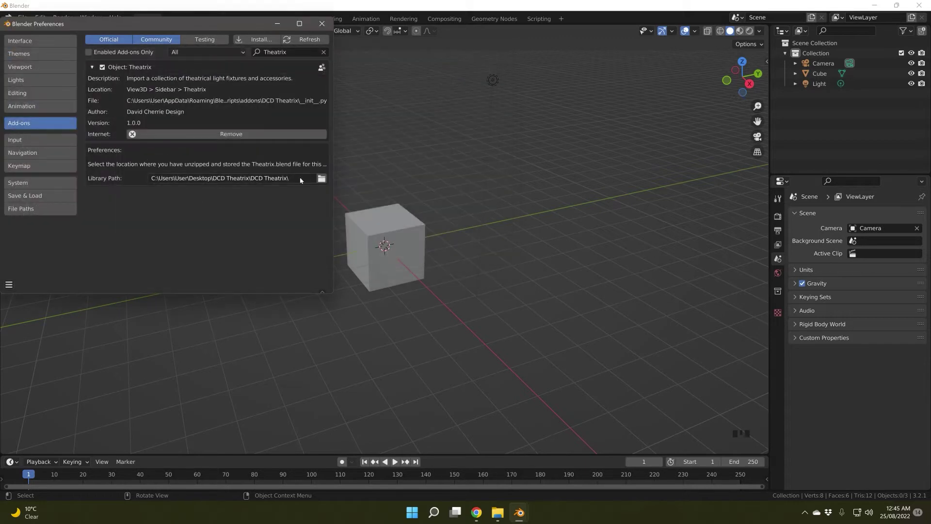
# Close Preferences and show the Theatrix tab in the viewport sidebar.
pyautogui.click(323, 23)
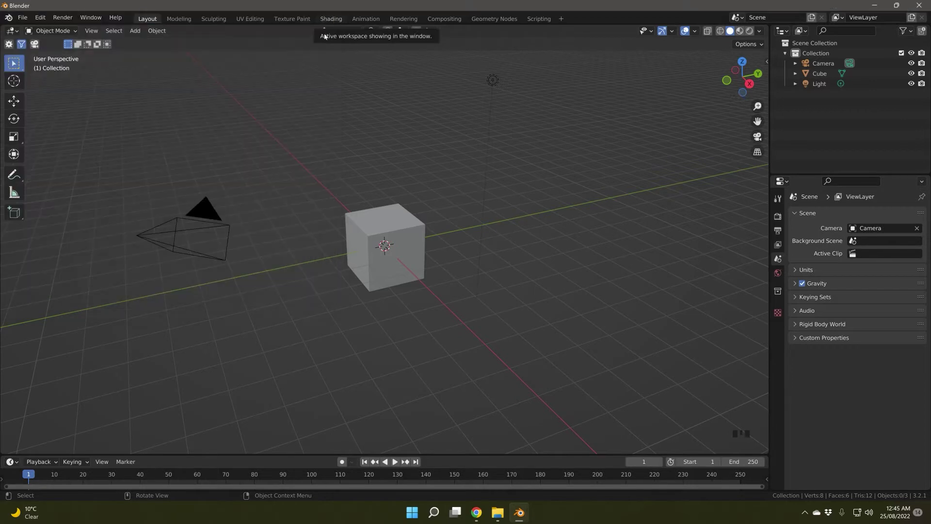
pyautogui.press('n')
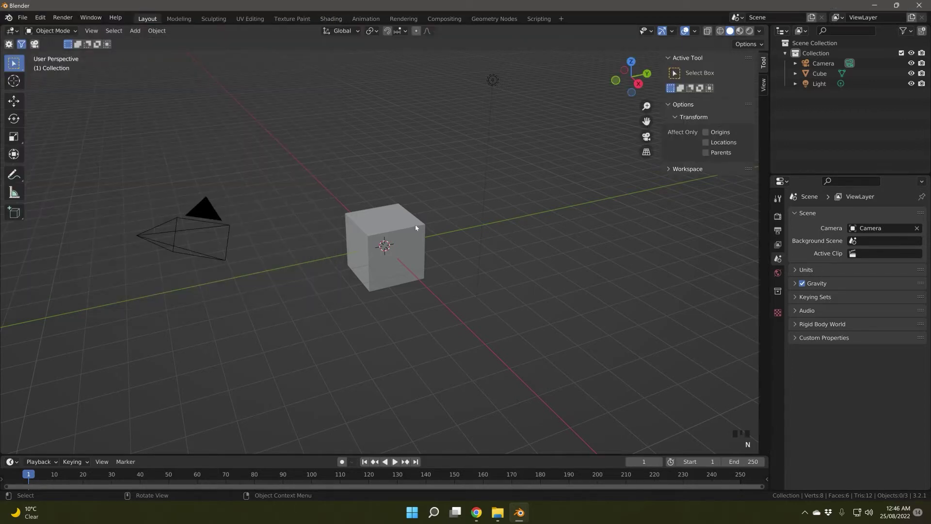
pyautogui.click(763, 113)
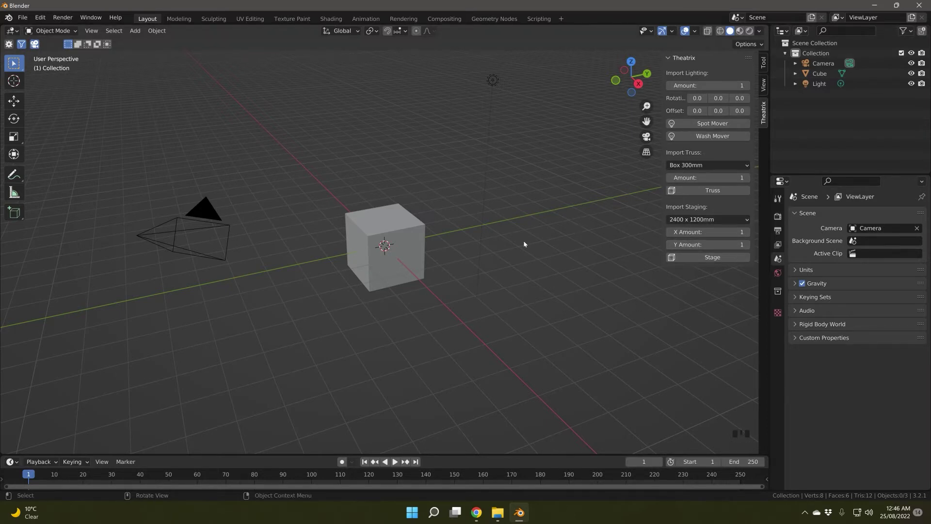
# Delete the default cube and light, leaving only the camera.
pyautogui.click(419, 228)
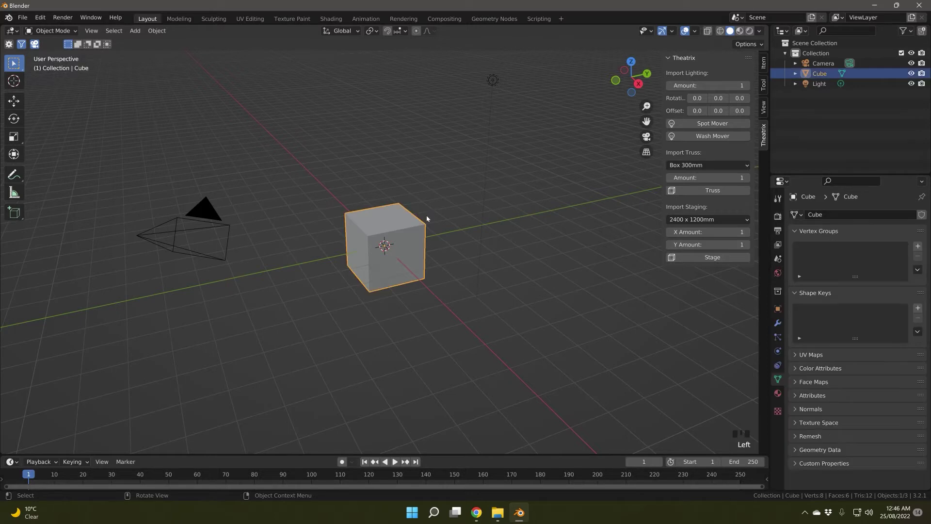
pyautogui.press('Delete')
pyautogui.click(493, 80)
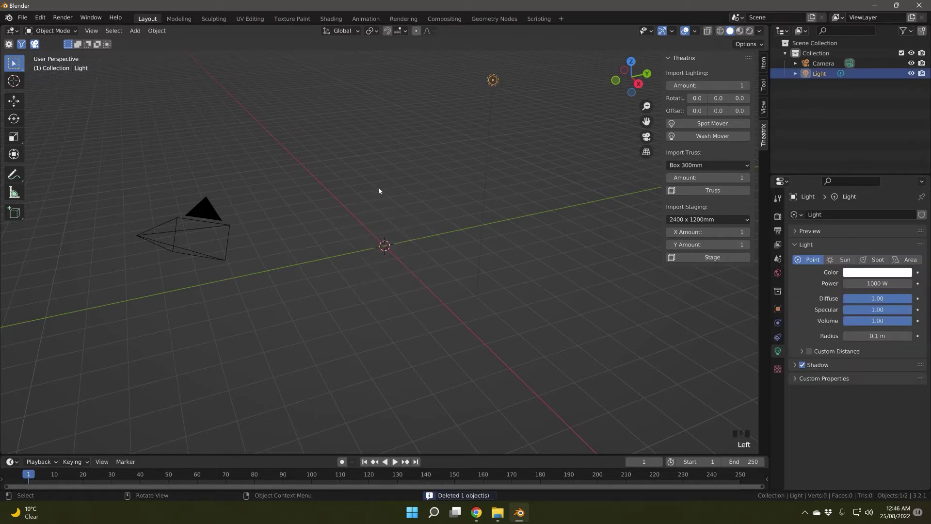
pyautogui.press('Delete')
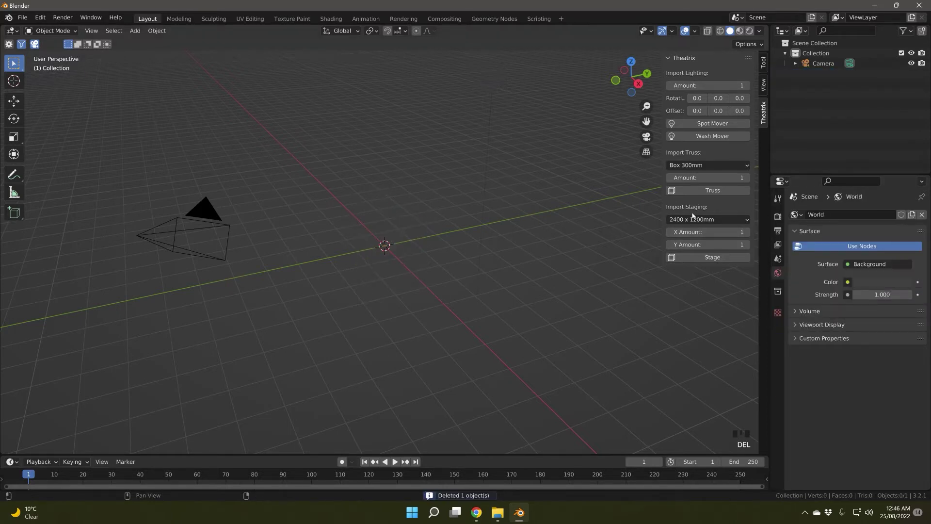
# Keep the 2400 x 1200mm staging size and set X Amount to 3 and Y Amount to 2.
pyautogui.click(739, 219)
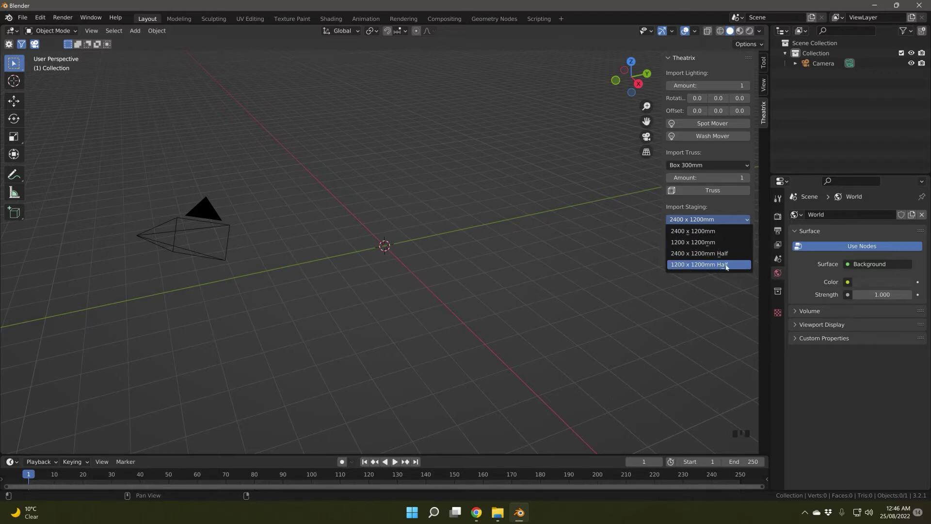
pyautogui.click(728, 231)
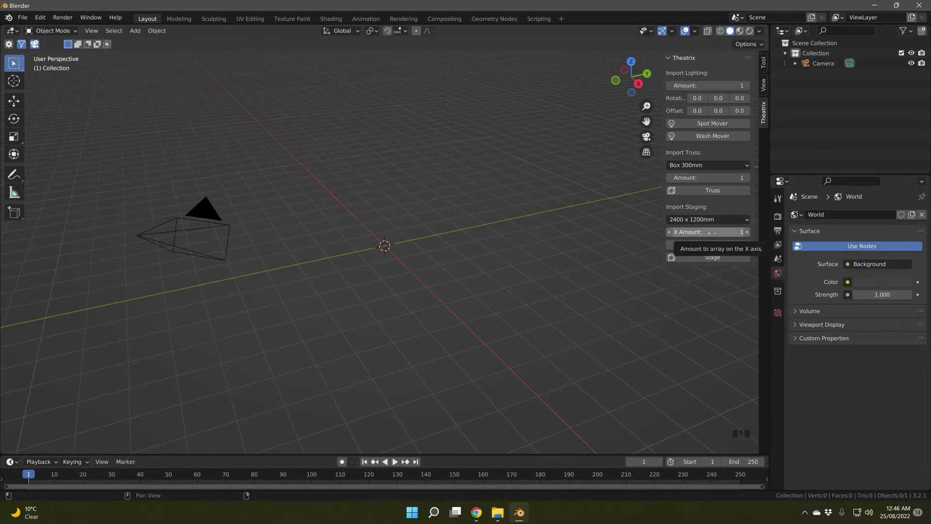
pyautogui.click(748, 232)
pyautogui.click(747, 232)
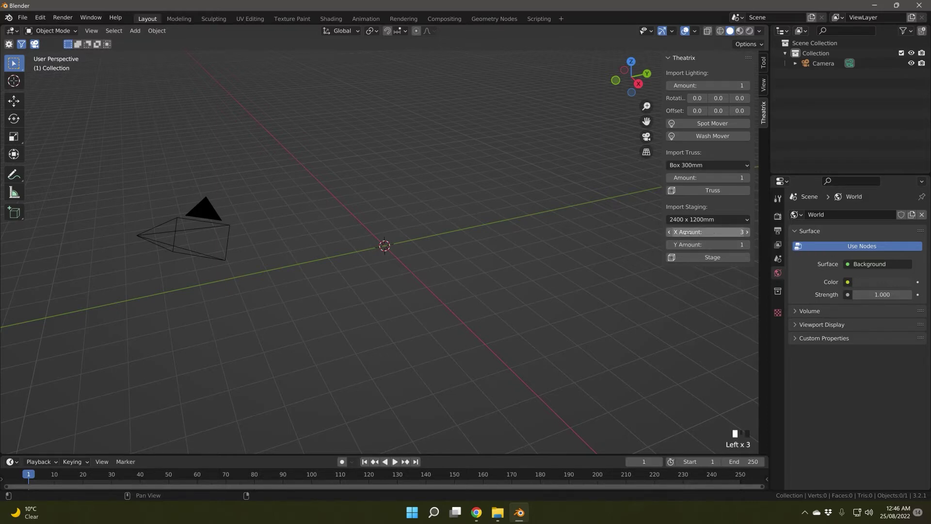
pyautogui.click(747, 244)
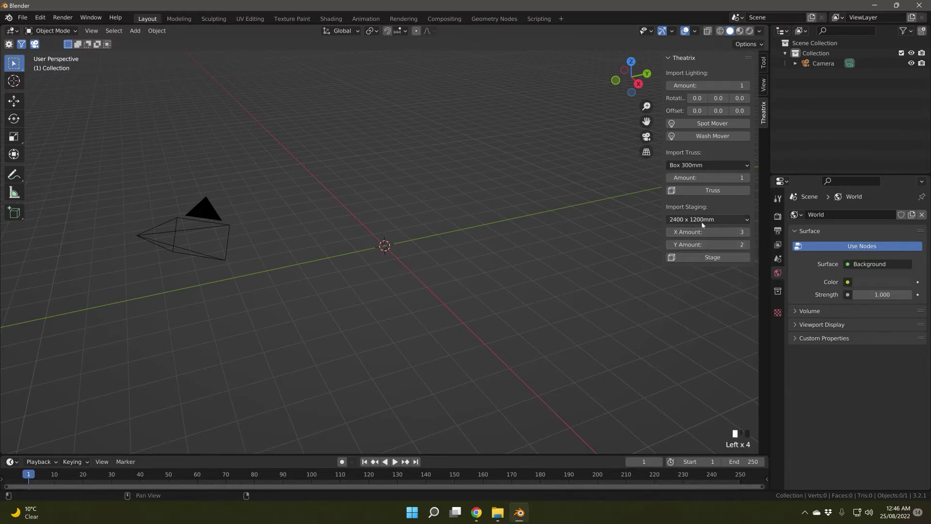
# Import the 3 by 2 stage and move it -2.4 m along X.
pyautogui.click(708, 258)
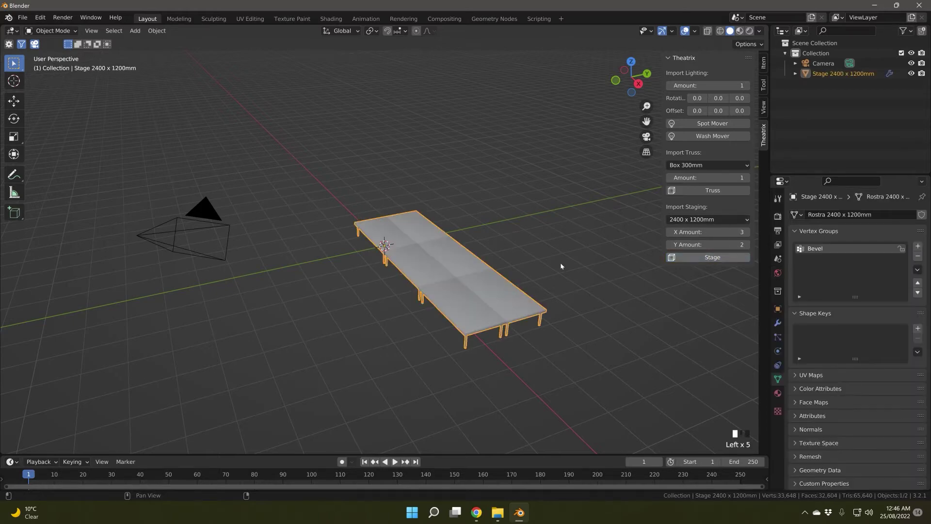
pyautogui.moveTo(439, 272)
pyautogui.mouseDown(button='middle')
pyautogui.moveTo(389, 260)
pyautogui.moveTo(447, 262)
pyautogui.mouseUp(button='middle')
pyautogui.moveTo(504, 212); pyautogui.dragTo(428, 222, button='middle')
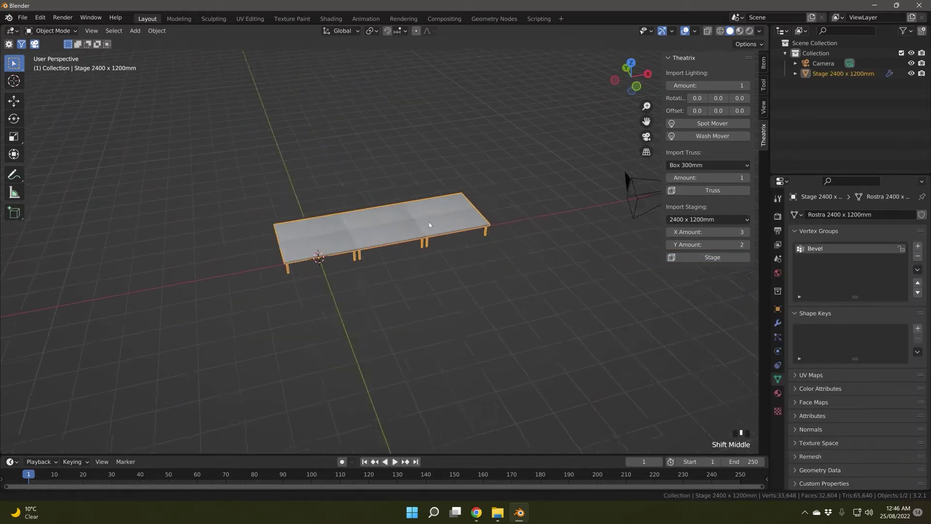
pyautogui.write('gyx1.2')
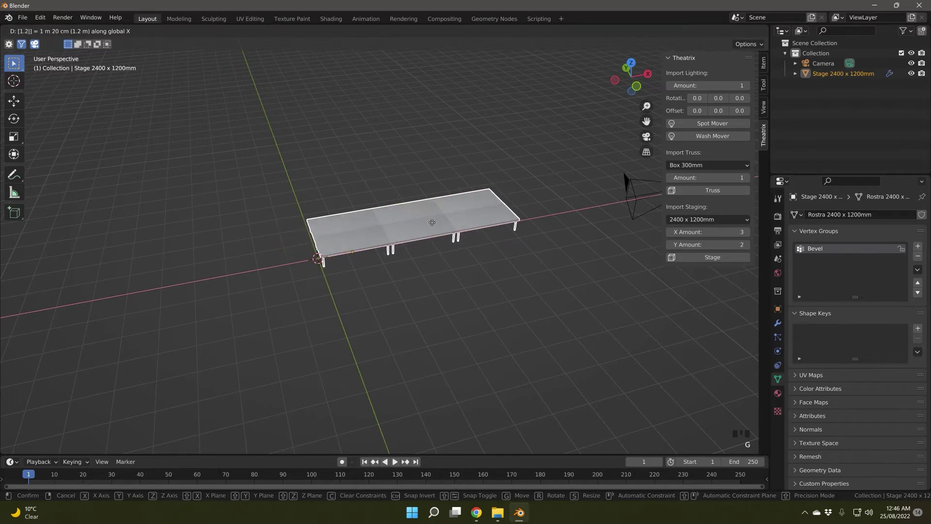
pyautogui.press('BackSpace')
pyautogui.press('BackSpace')
pyautogui.press('BackSpace')
pyautogui.write('2')
pyautogui.press('-')
pyautogui.write('.4')
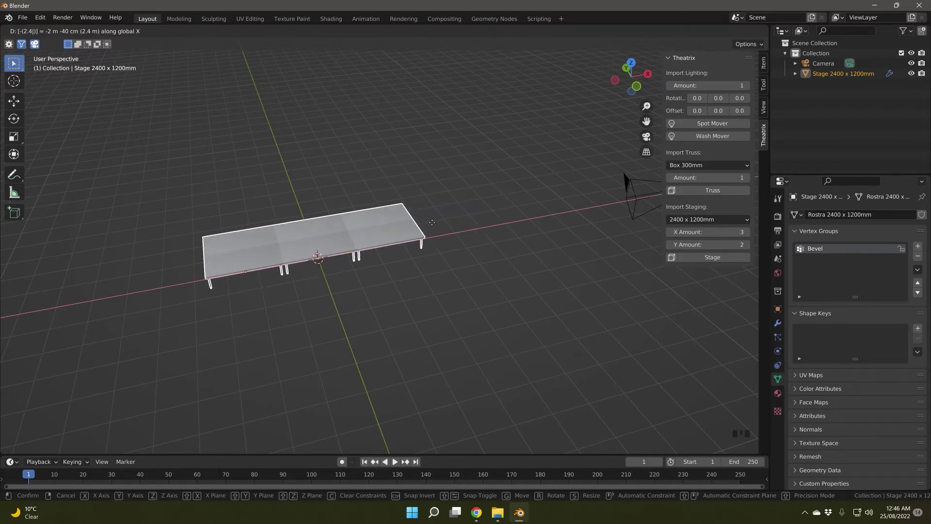
pyautogui.press('Return')
# Move the stage 1.2 m along Y and reselect it.
pyautogui.press('g')
pyautogui.write('y1.2')
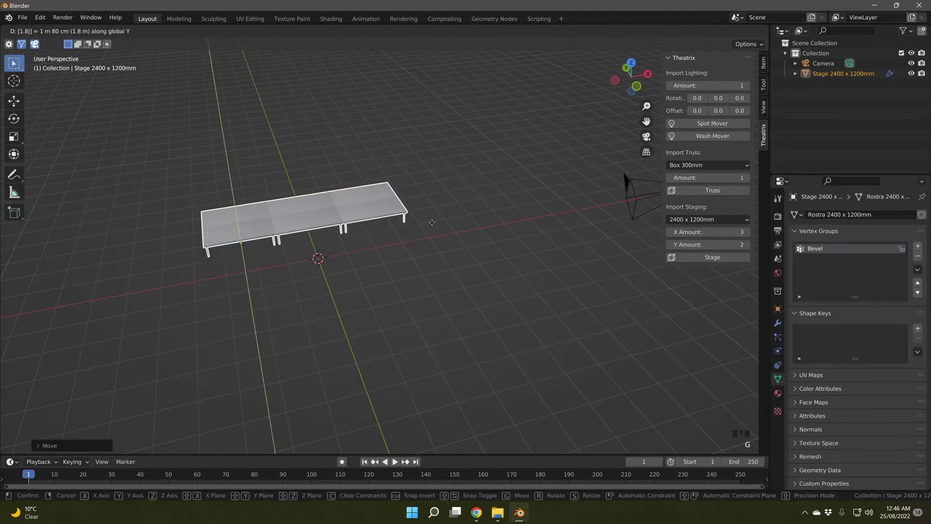
pyautogui.press('Return')
pyautogui.moveTo(413, 344); pyautogui.dragTo(391, 256, button='middle')
pyautogui.click(432, 274)
# Snap the 3D cursor to the selected stage.
pyautogui.moveTo(451, 239); pyautogui.dragTo(398, 277, button='middle')
pyautogui.hotkey('shift', 's')
pyautogui.click(406, 305)
# Import a second 2 by 1 stage and move it 1.2 m beside the larger platform.
pyautogui.click(670, 245)
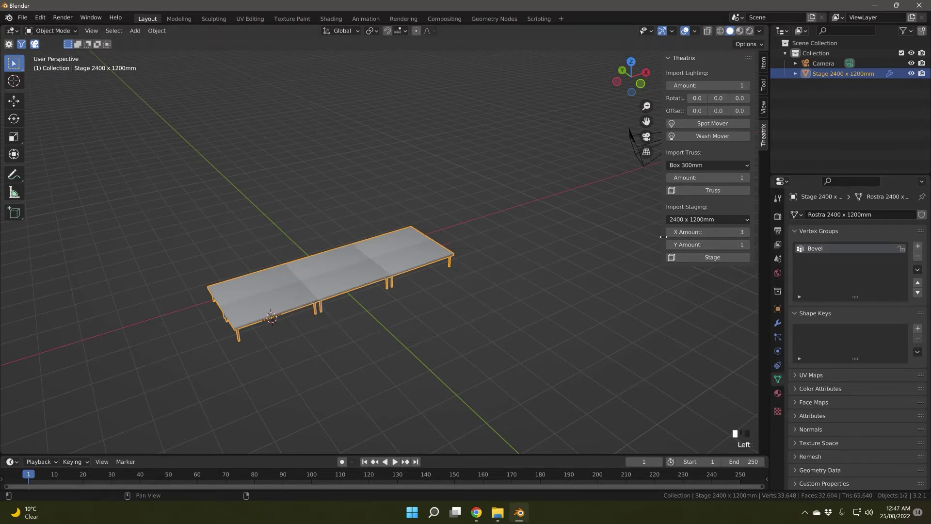
pyautogui.click(669, 231)
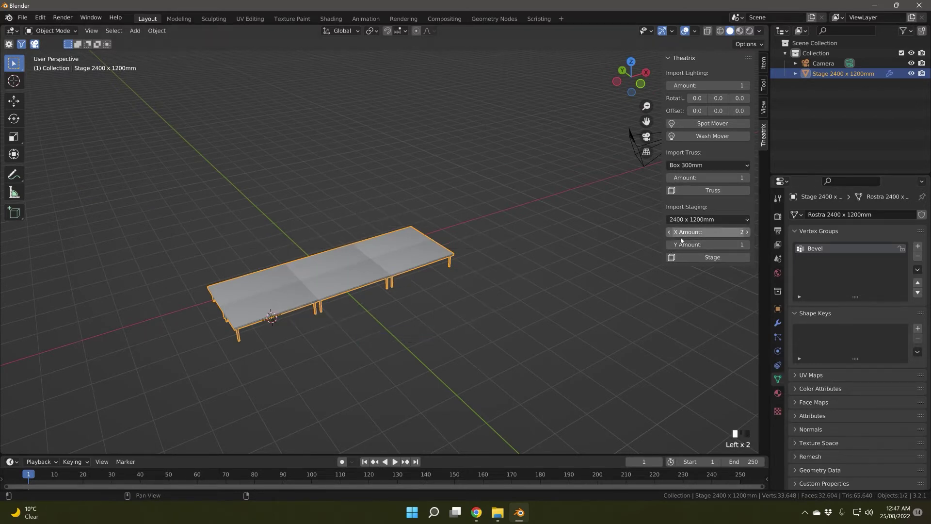
pyautogui.click(707, 258)
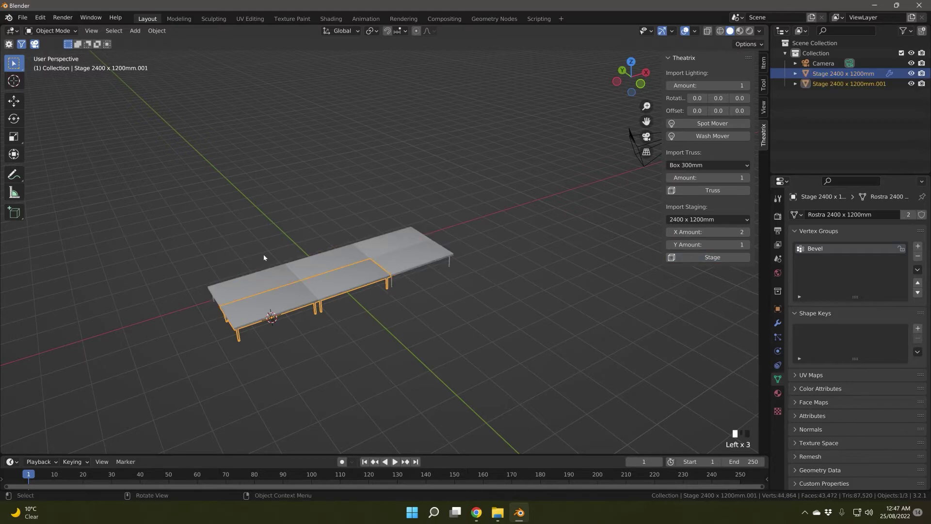
pyautogui.press('g')
pyautogui.click(349, 230)
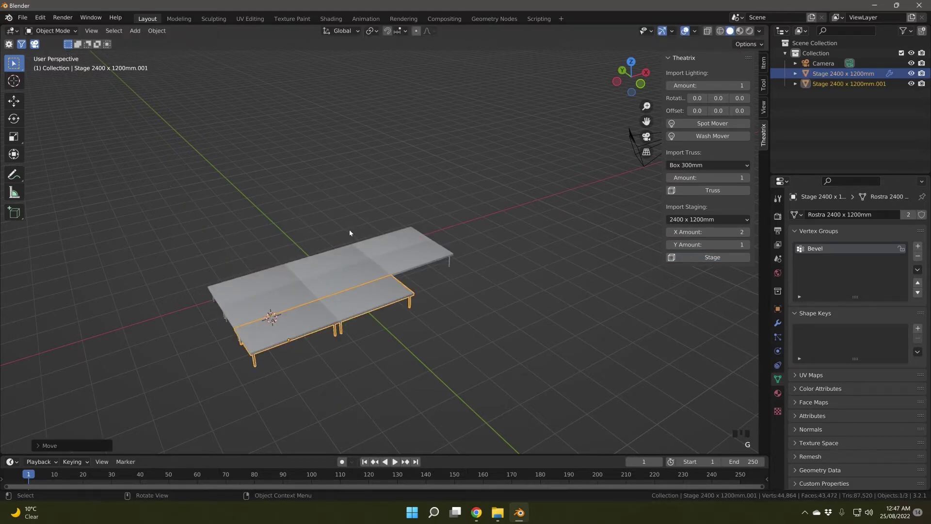
pyautogui.write('g')
pyautogui.write('1.2')
pyautogui.click(349, 229)
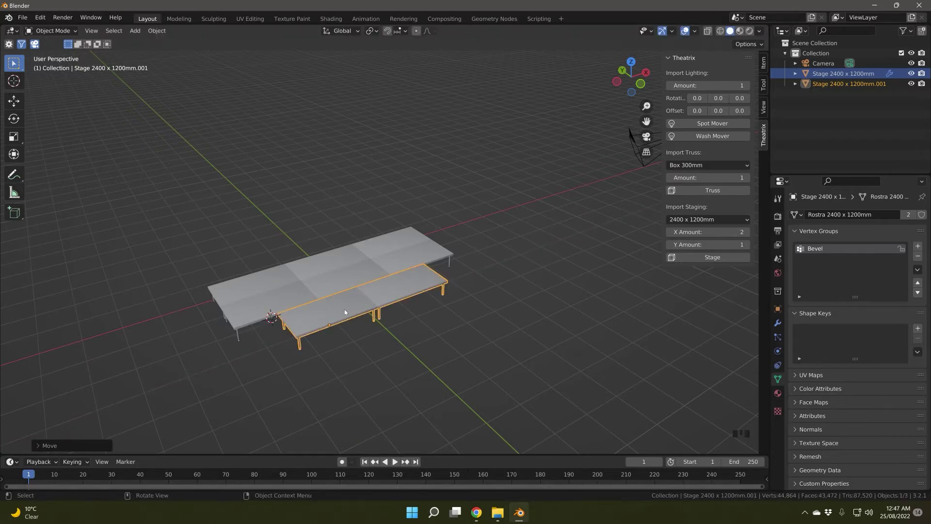
# Snap the 3D cursor to the lower platform.
pyautogui.moveTo(345, 312); pyautogui.dragTo(326, 305, button='middle')
pyautogui.hotkey('shift', 's')
pyautogui.click(327, 364)
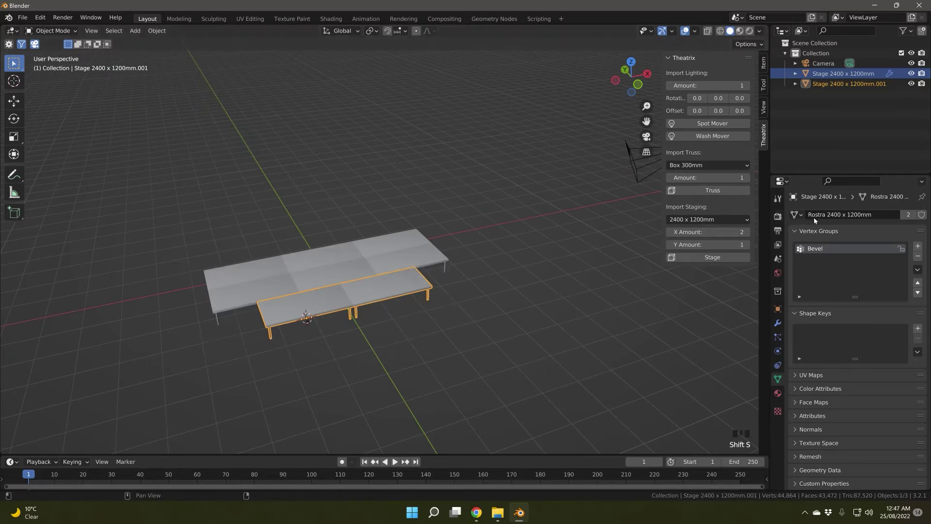
# Import one 1200 x 1200mm Half stage piece with X Amount set to 1.
pyautogui.click(708, 219)
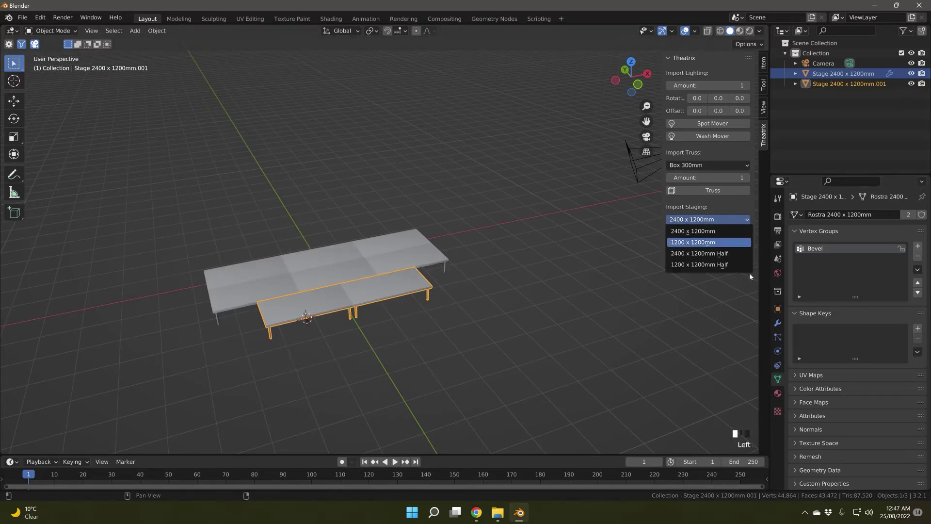
pyautogui.click(704, 265)
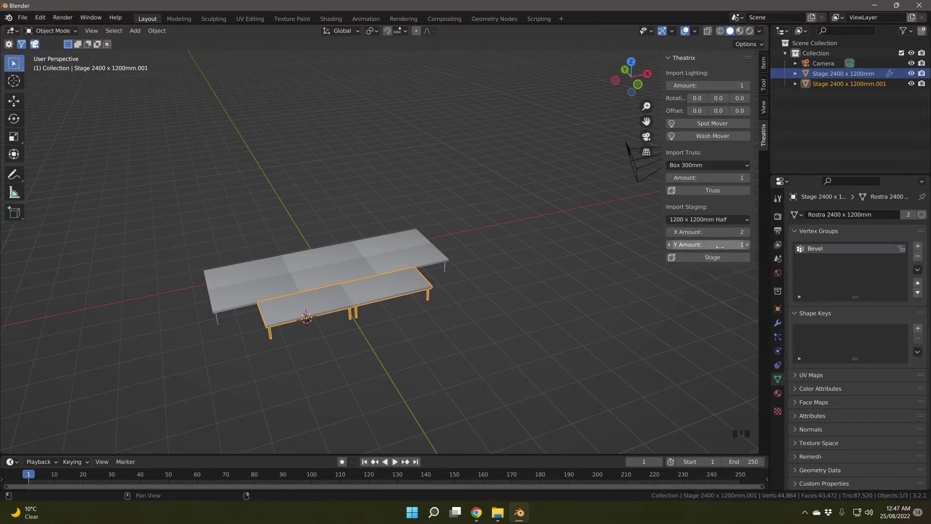
pyautogui.click(669, 233)
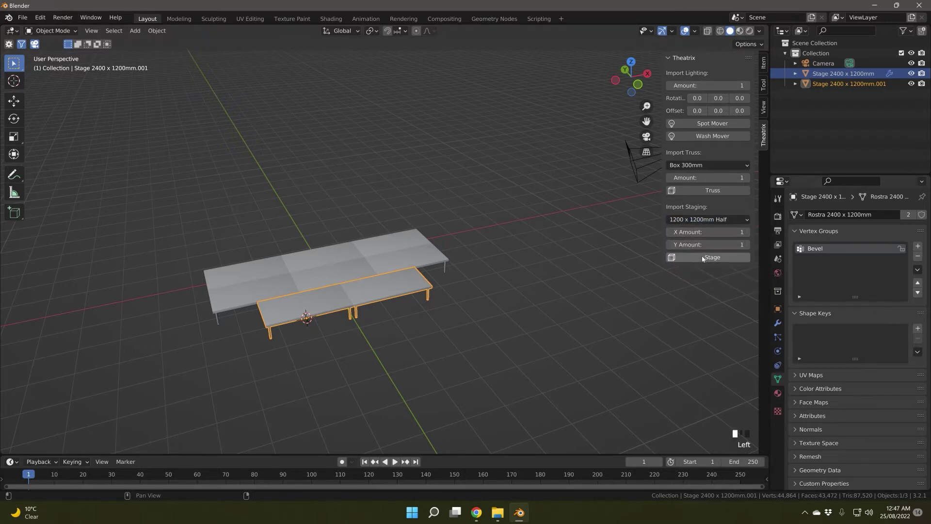
pyautogui.click(702, 258)
# Move the half piece -1.8 m along X and mirror it with an X scale of -1.
pyautogui.write('g')
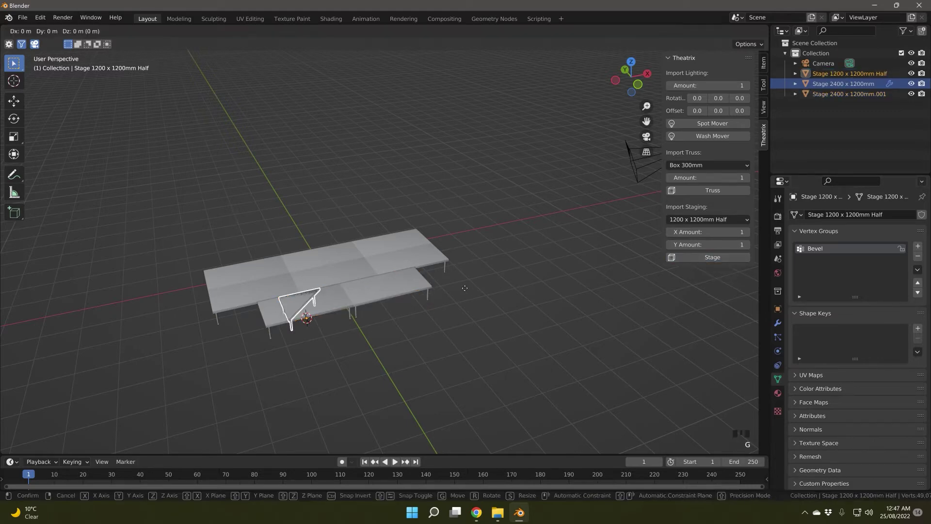
pyautogui.write('x1.8')
pyautogui.press('-')
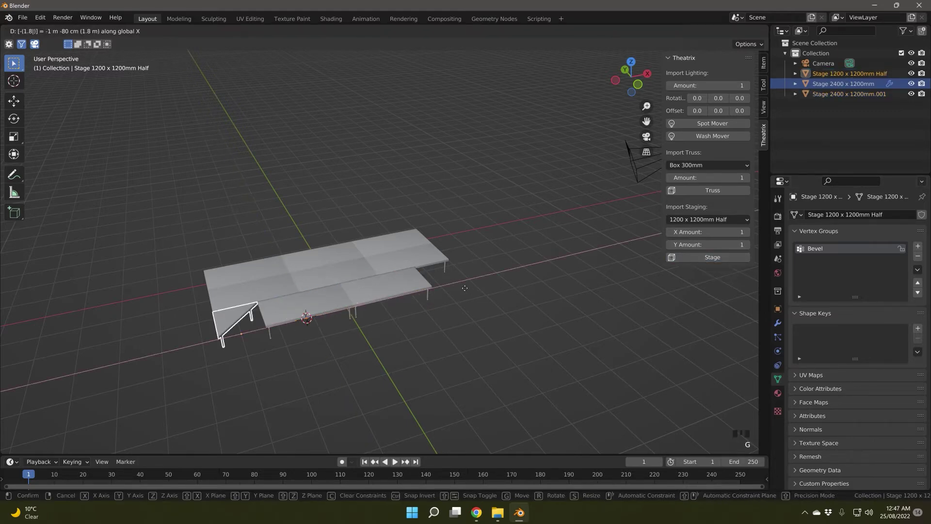
pyautogui.press('Return')
pyautogui.press('s')
pyautogui.write('x')
pyautogui.write('-1')
pyautogui.press('Return')
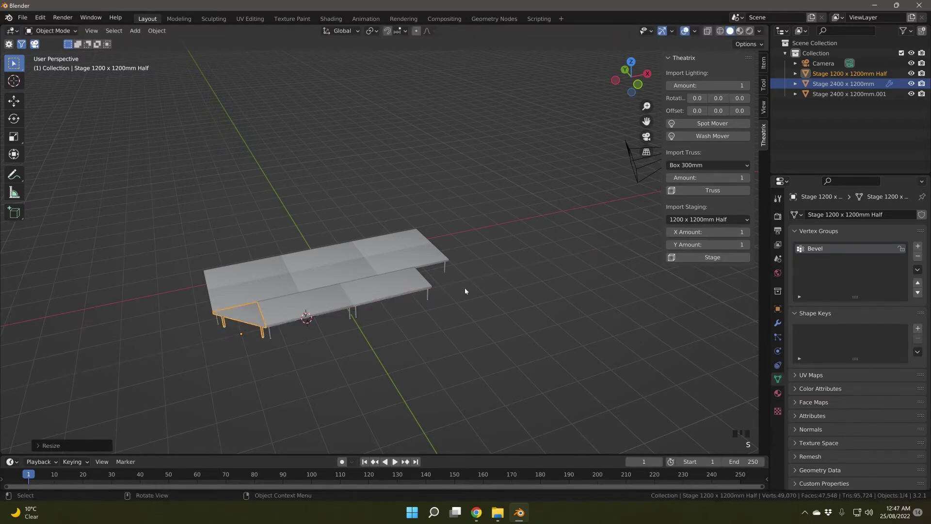
pyautogui.keyDown('shift'); pyautogui.moveTo(423, 247); pyautogui.dragTo(382, 277, button='middle'); pyautogui.keyUp('shift')
pyautogui.scroll(2, 340, 296)
# Select the stage pieces and view their Theatrix-Wood, Theatrix-Aluminium and Theatrix-Plastic materials.
pyautogui.scroll(1, 506, 179)
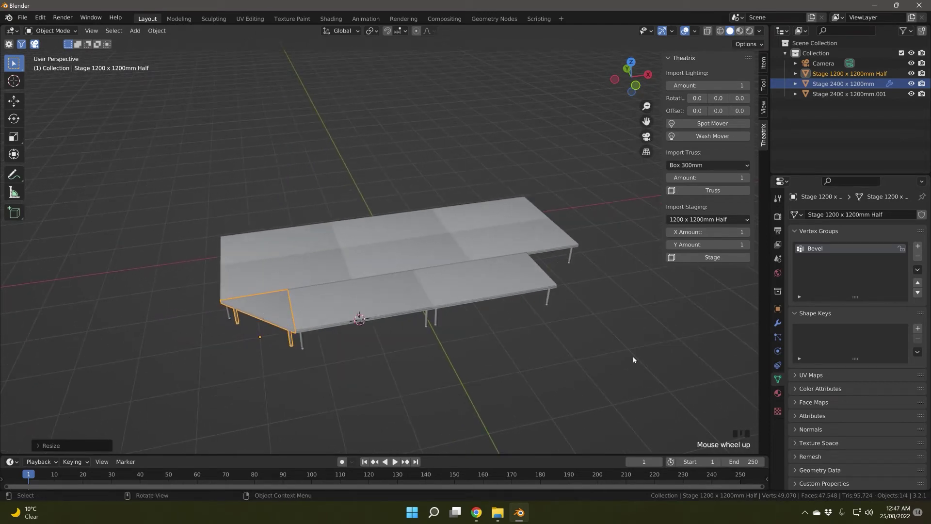
pyautogui.click(484, 235)
pyautogui.click(433, 281)
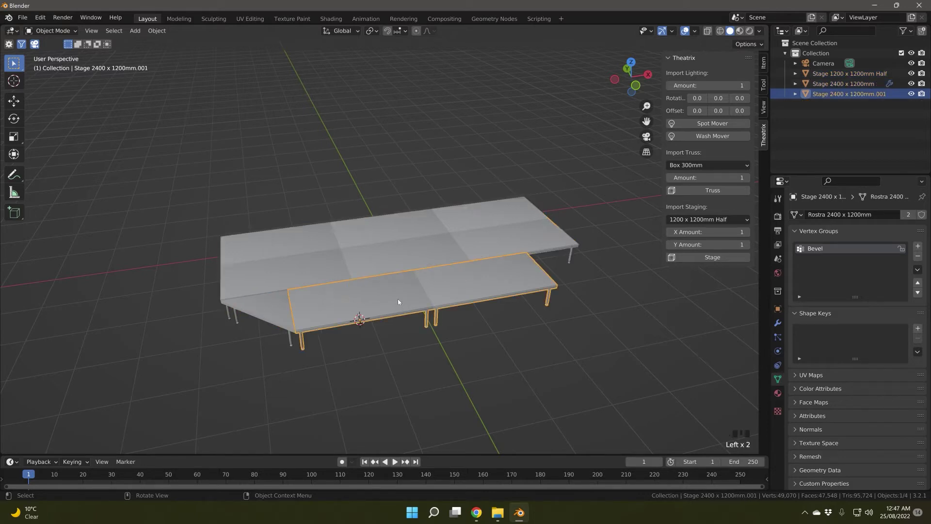
pyautogui.click(395, 246)
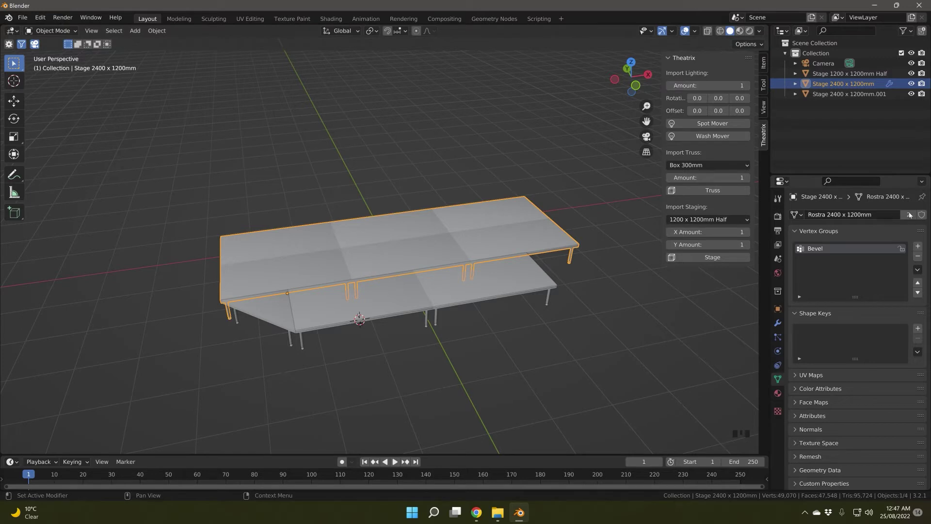
pyautogui.click(777, 393)
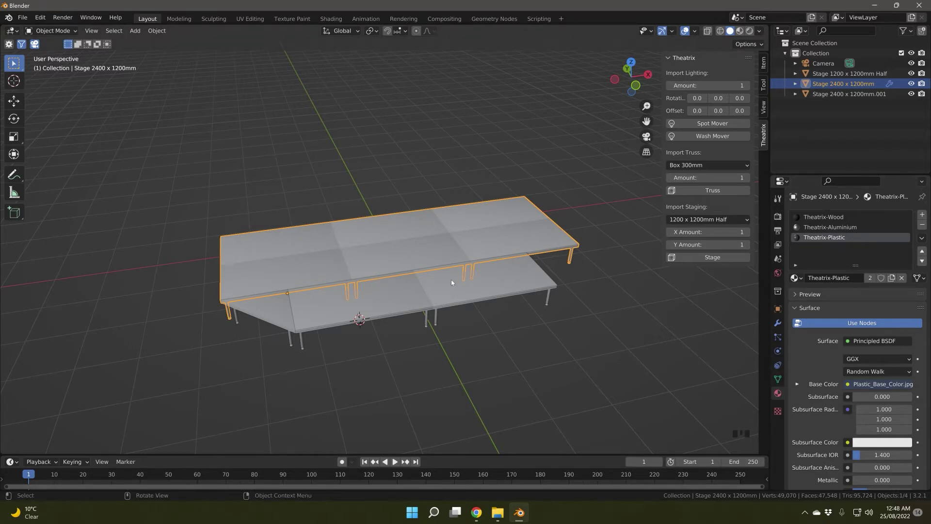
pyautogui.click(353, 306)
pyautogui.click(278, 309)
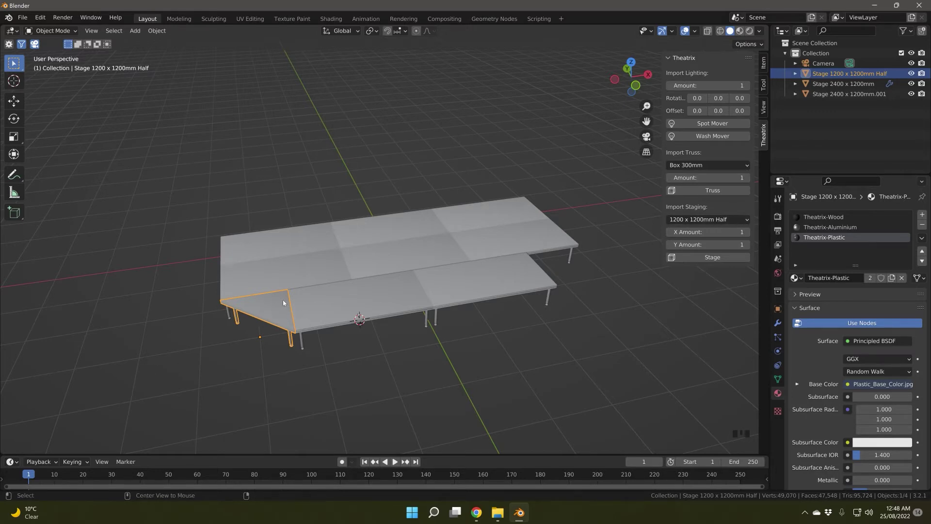
# Make a linked copy of the half piece, move it 3 m along X, and mirror it with X scale -1.
pyautogui.hotkey('alt', 'd')
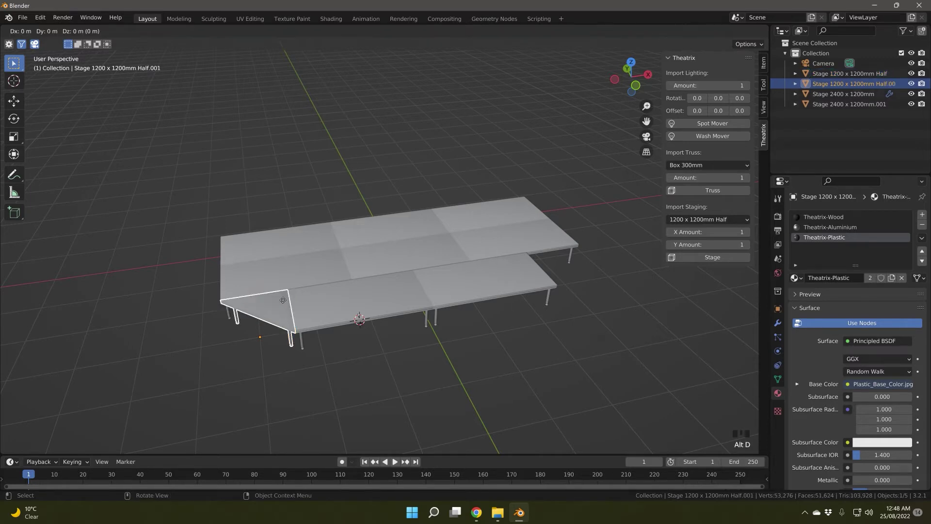
pyautogui.click(283, 299)
pyautogui.write('gx3')
pyautogui.press('Return')
pyautogui.write('sx-1')
pyautogui.press('Return')
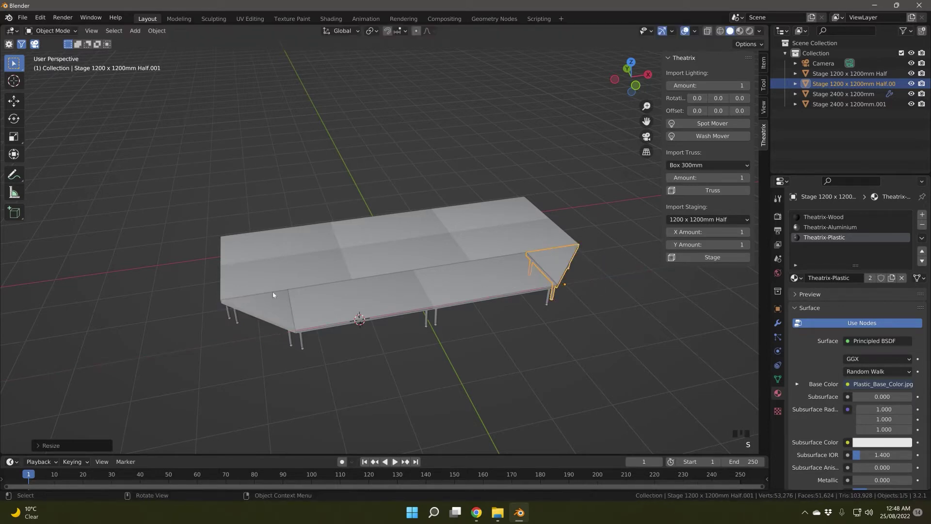
pyautogui.moveTo(356, 295); pyautogui.dragTo(334, 292, button='middle')
# Snap the cursor to the lower platform and import a 2400 x 1200mm Half stage piece there.
pyautogui.click(342, 292)
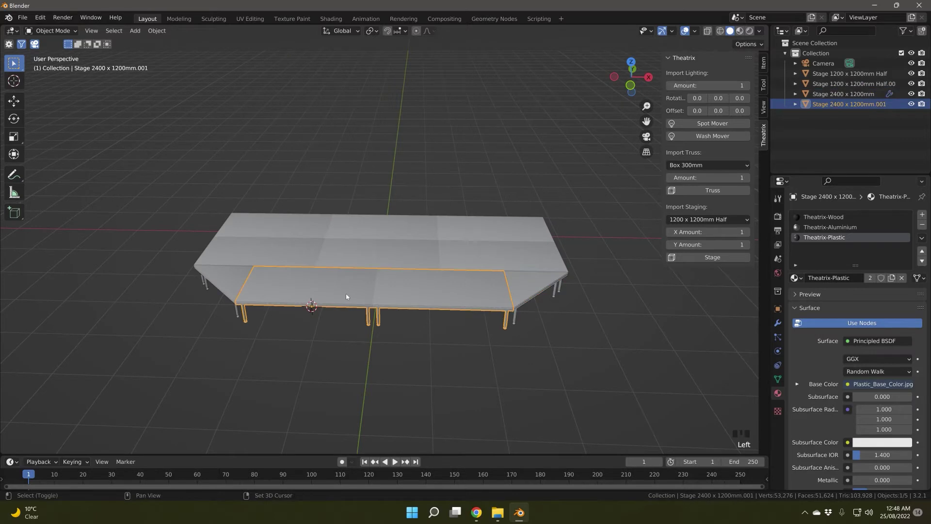
pyautogui.hotkey('shift', 's')
pyautogui.click(345, 335)
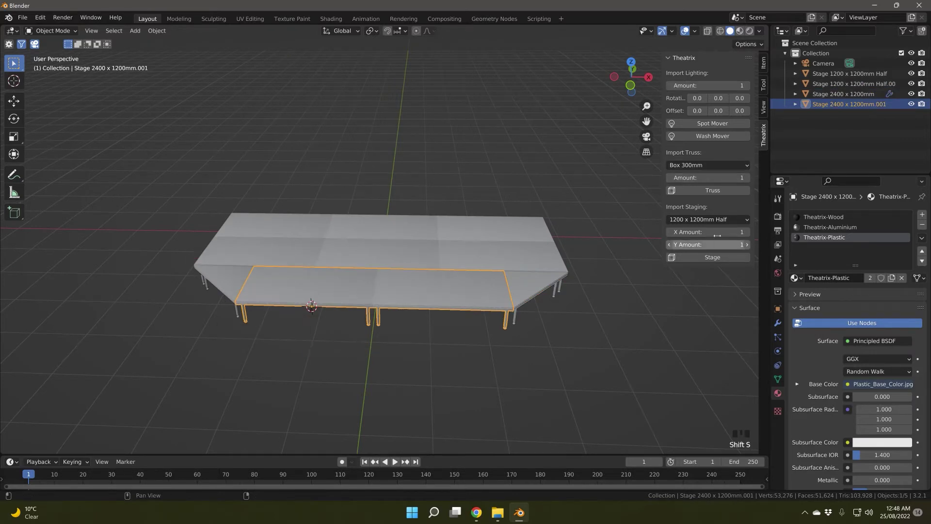
pyautogui.click(710, 220)
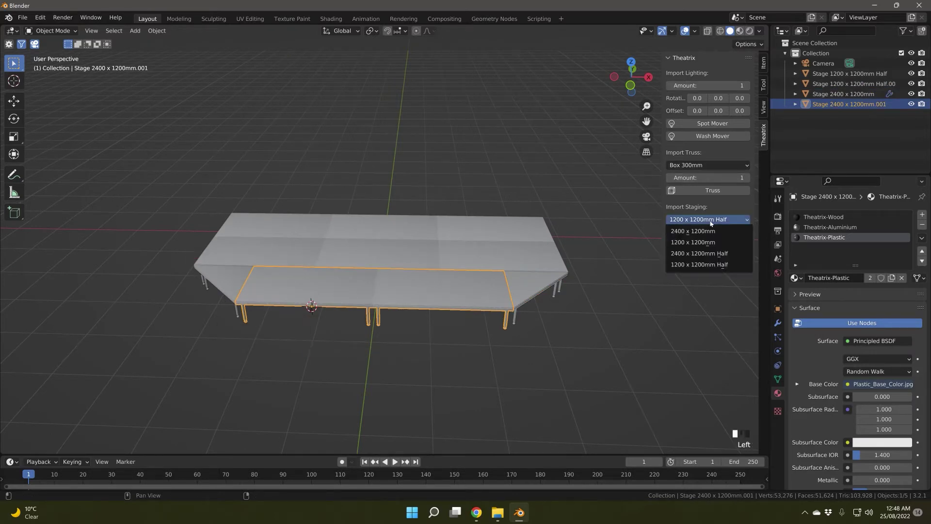
pyautogui.click(710, 253)
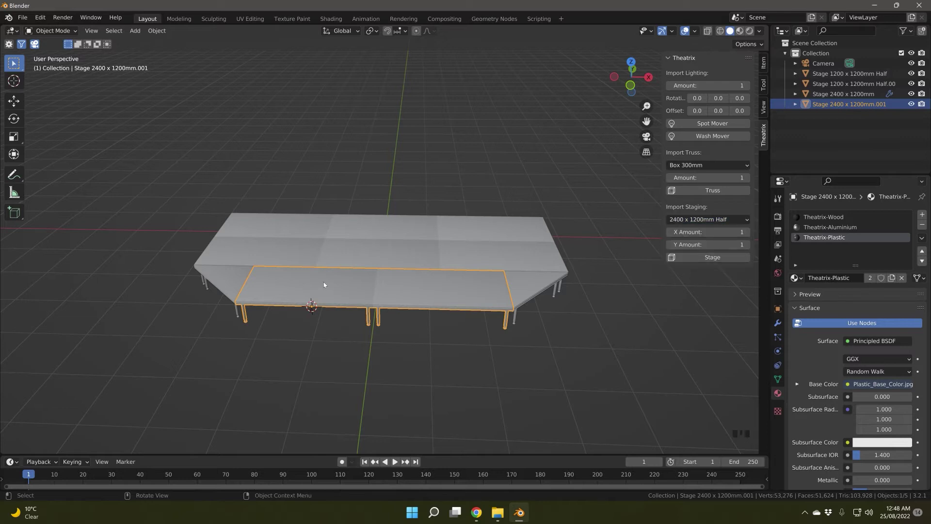
pyautogui.click(712, 259)
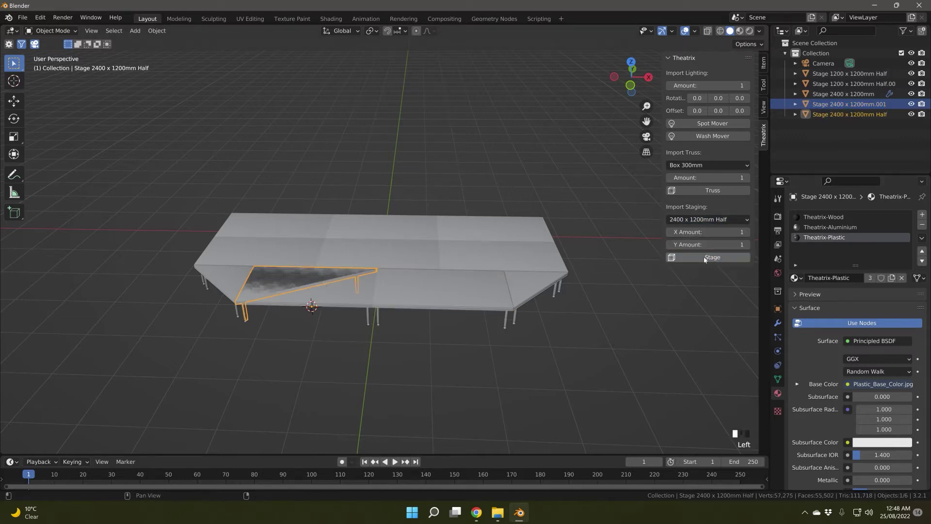
# Move the new half piece -1.2 m along Y, cancelling a mistaken -2 X scale.
pyautogui.press('g')
pyautogui.press('y')
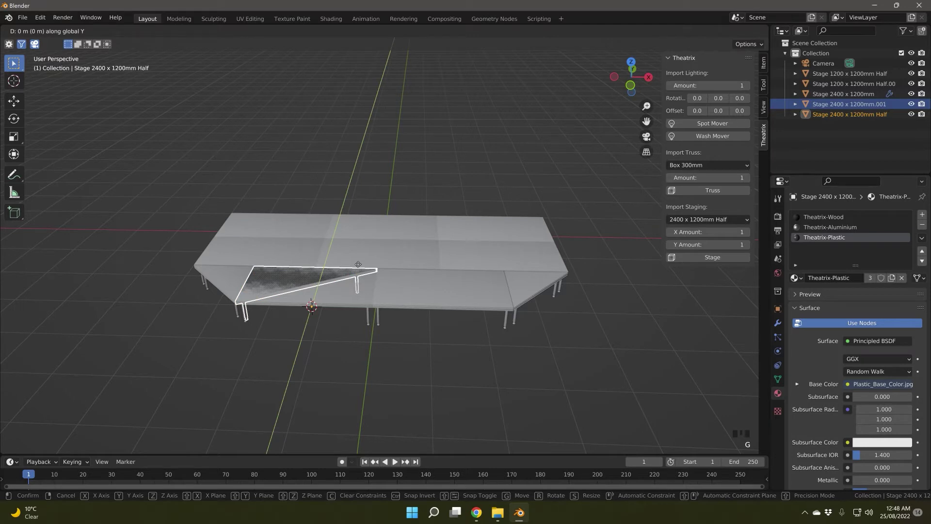
pyautogui.press('x')
pyautogui.write('y')
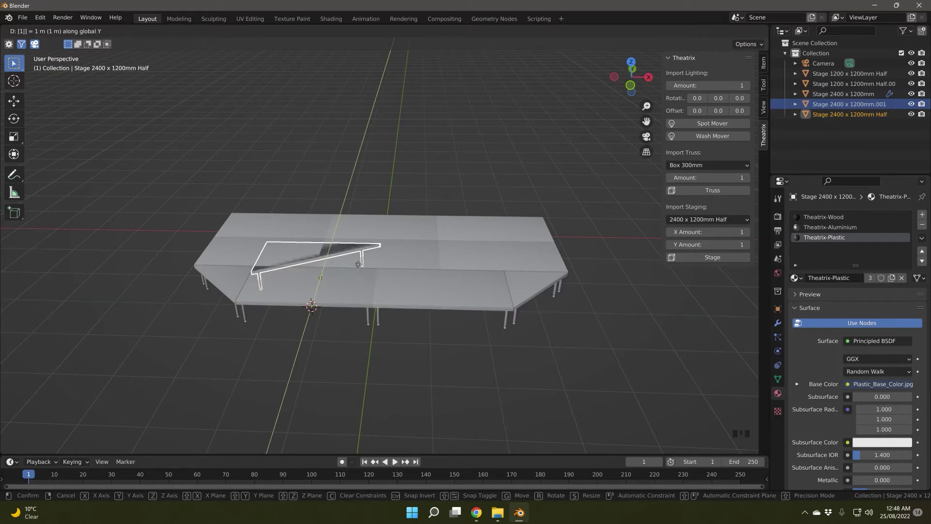
pyautogui.write('-1.2')
pyautogui.press('Return')
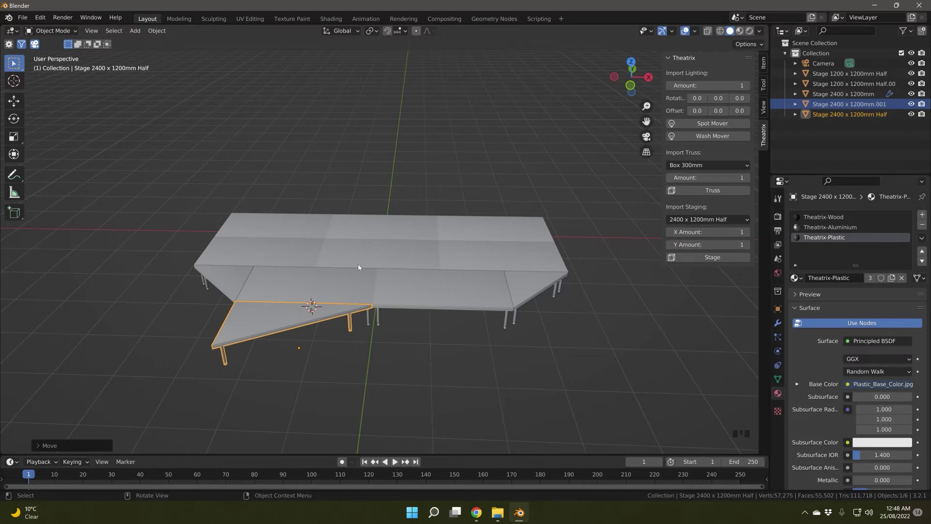
pyautogui.write('sx-2')
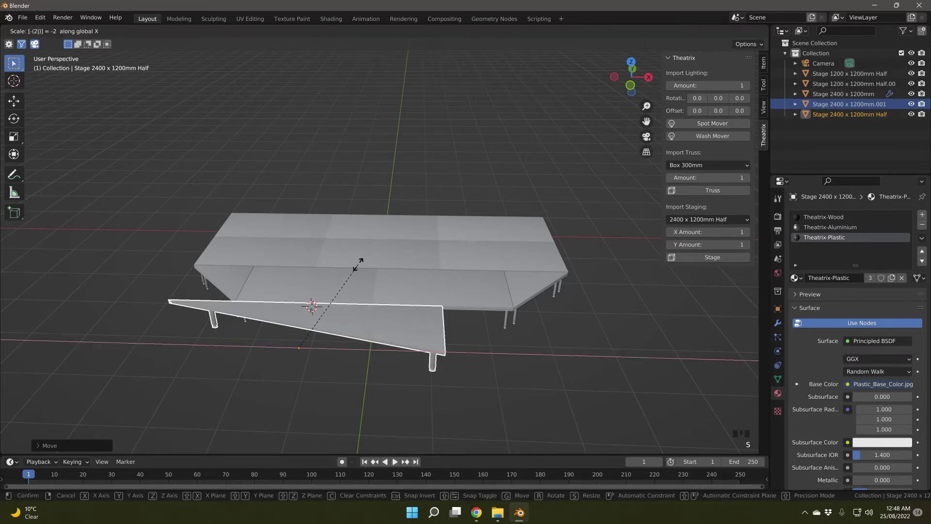
pyautogui.press('Escape')
# Mirror the half stage piece along X with a scale of -1.
pyautogui.write('s')
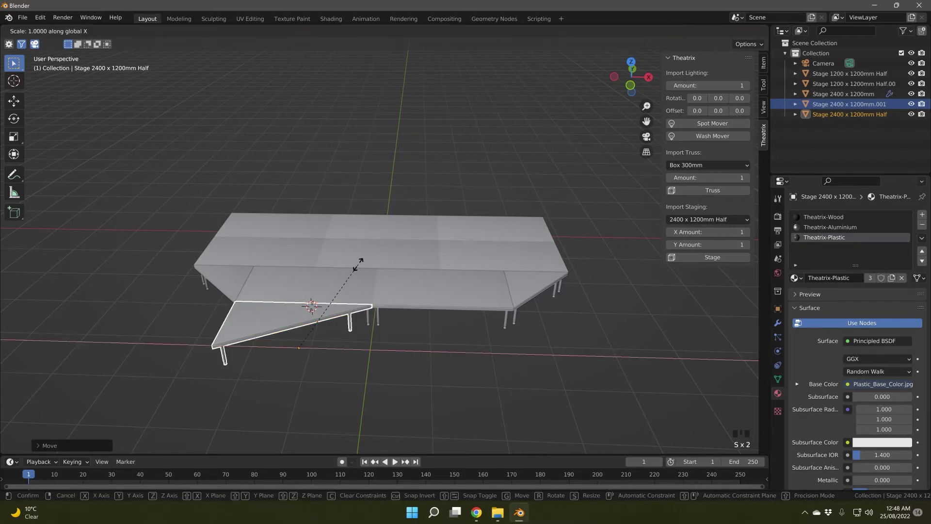
pyautogui.write('x-1')
pyautogui.press('Return')
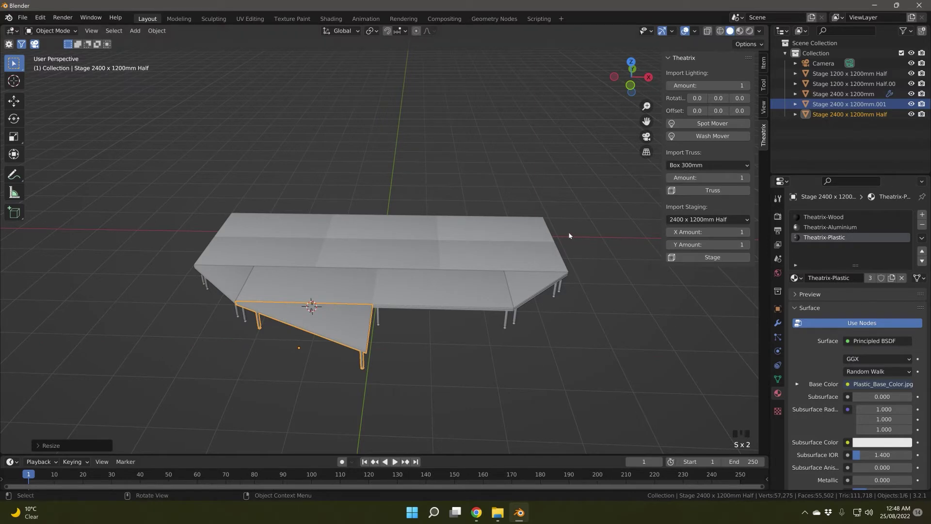
pyautogui.click(777, 379)
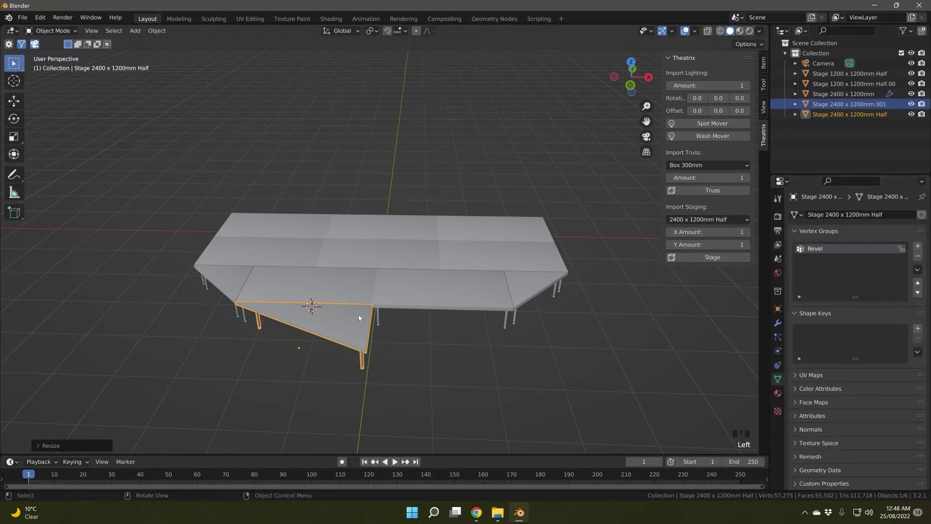
# Import another 2400 x 1200mm Half at the piece and slide it against the front edge.
pyautogui.hotkey('shift', 's')
pyautogui.click(353, 374)
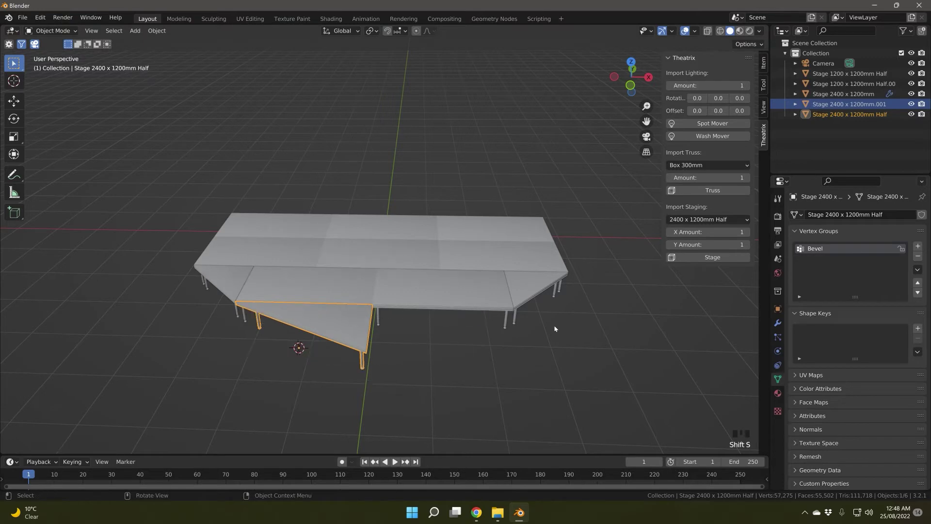
pyautogui.click(712, 257)
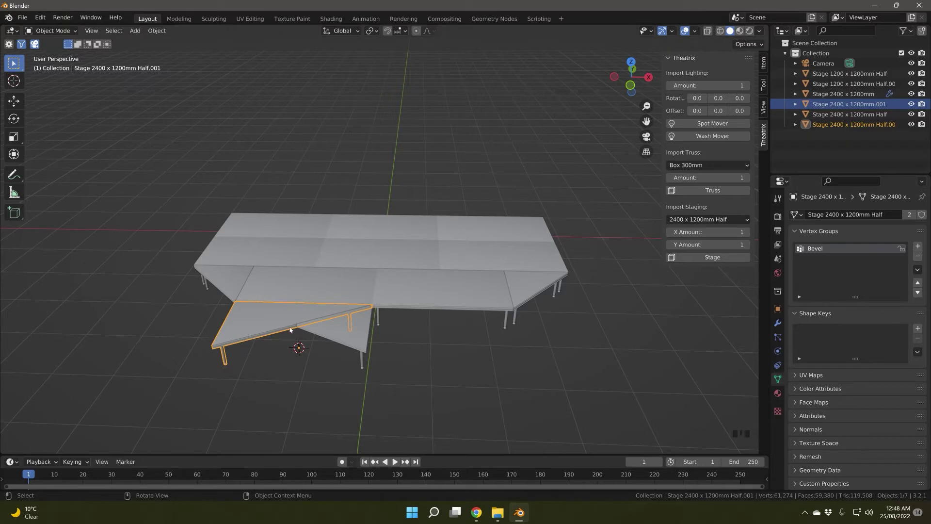
pyautogui.press('g')
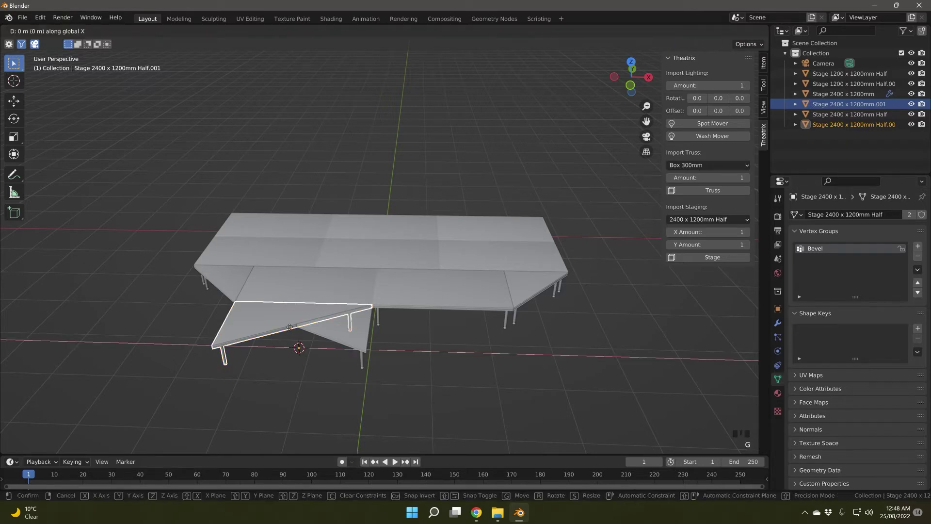
pyautogui.click(290, 329)
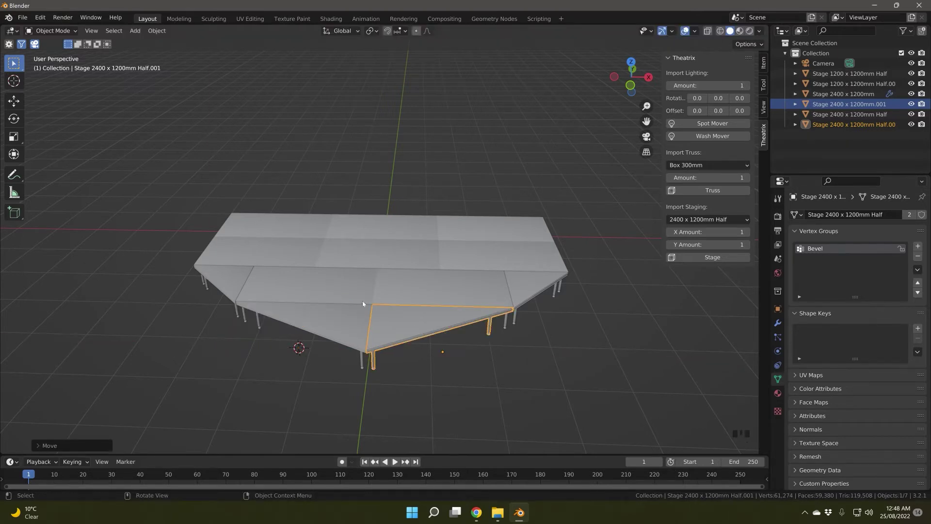
pyautogui.moveTo(397, 287); pyautogui.dragTo(420, 236, button='middle')
# Lower the first half stage's deck frame and legs 0.25 m along Z in Edit Mode.
pyautogui.scroll(1, 403, 241)
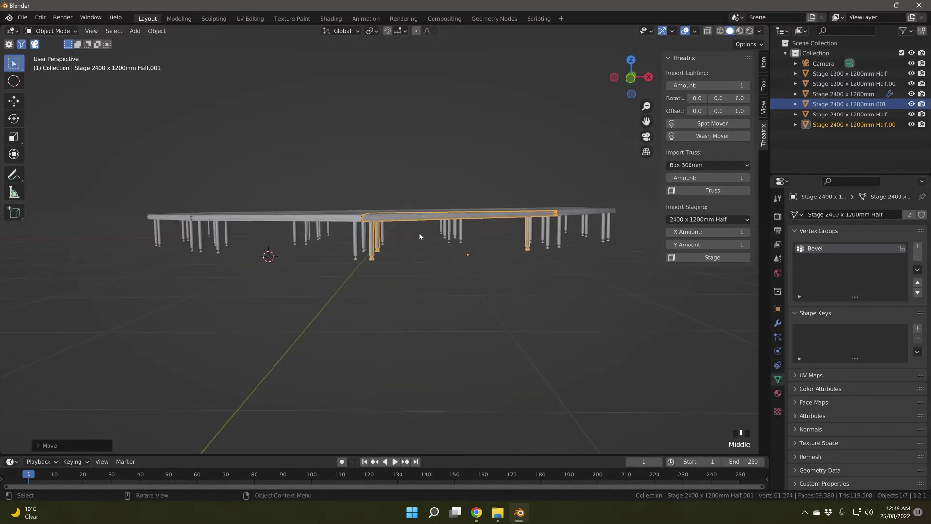
pyautogui.press('Tab')
pyautogui.hotkey('alt', 'z')
pyautogui.hotkey('alt', 'a')
pyautogui.press('b')
pyautogui.moveTo(322, 157); pyautogui.dragTo(595, 233)
pyautogui.write('g')
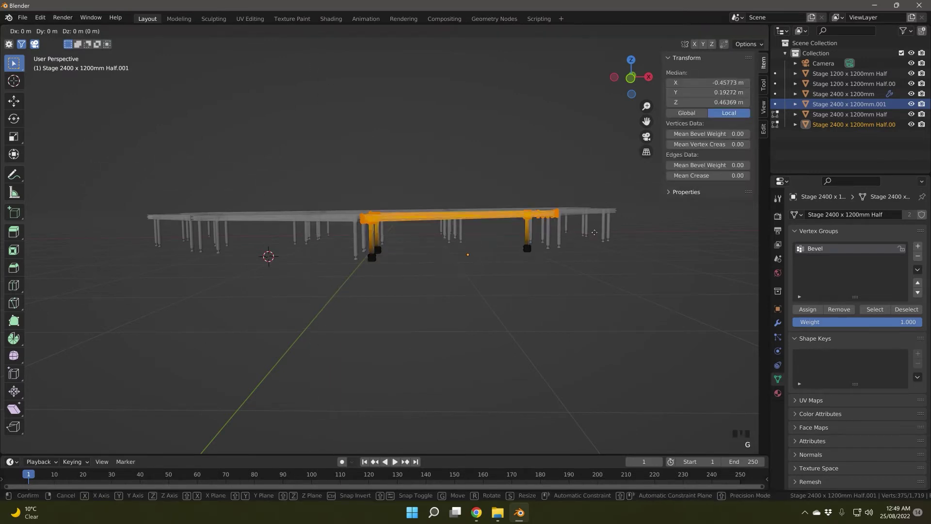
pyautogui.write('z.25-')
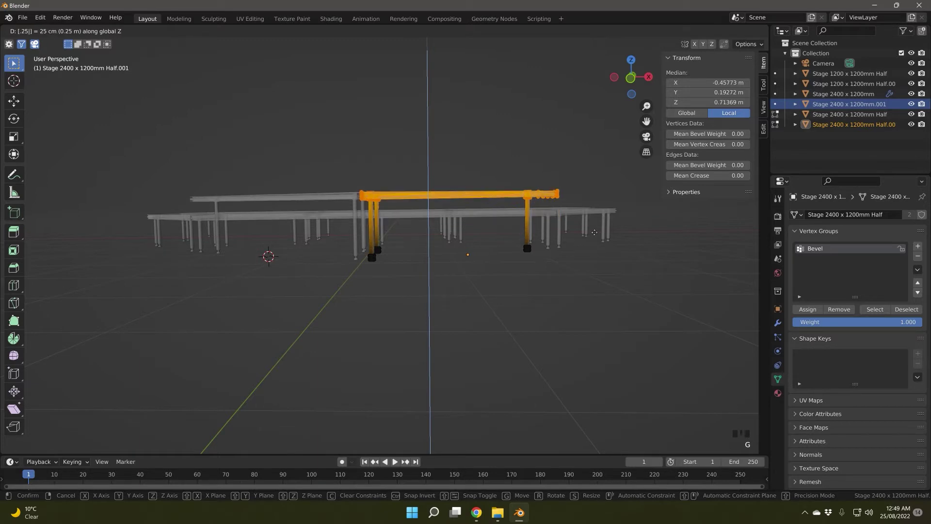
pyautogui.press('Return')
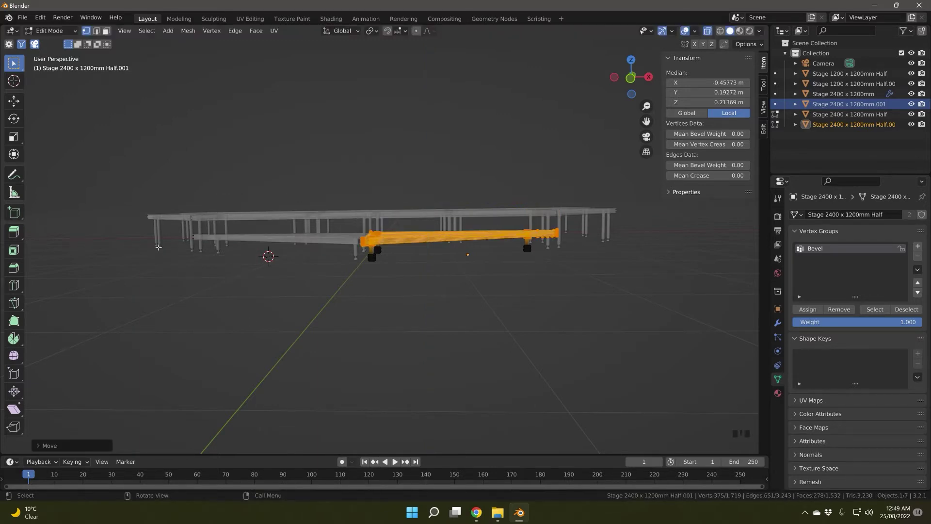
pyautogui.moveTo(166, 237); pyautogui.dragTo(267, 227, button='middle')
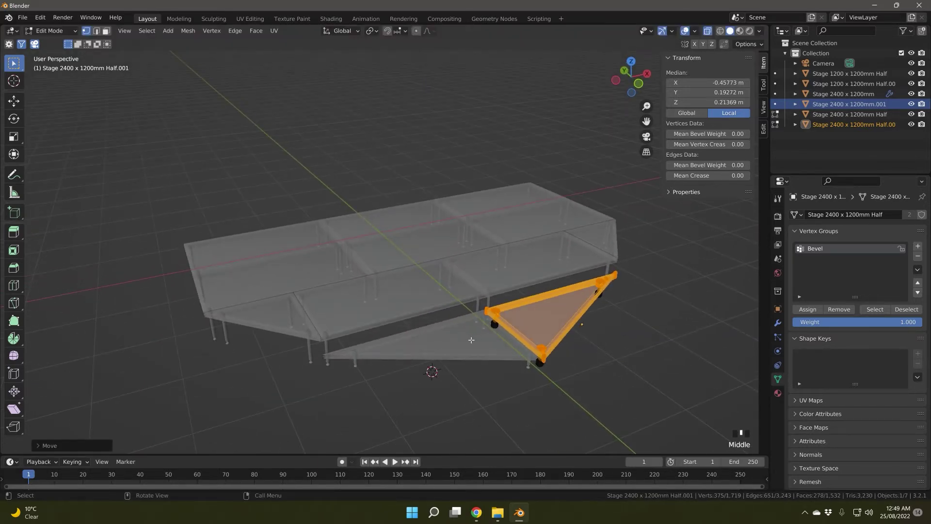
pyautogui.press('Tab')
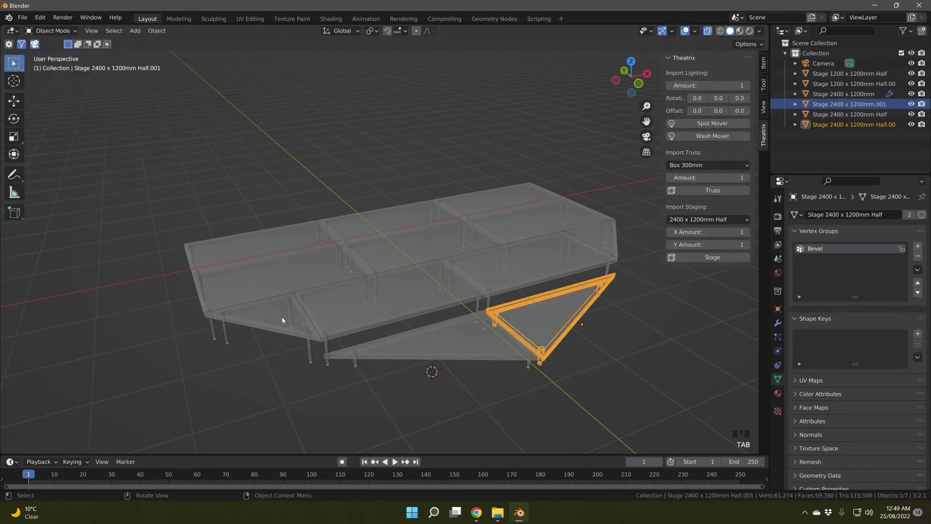
# Lower the left triangle's frame and legs by 0.25 m along Z as well.
pyautogui.click(282, 320)
pyautogui.moveTo(282, 320); pyautogui.dragTo(303, 245, button='middle')
pyautogui.press('Tab')
pyautogui.press('a')
pyautogui.press('a')
pyautogui.press('a')
pyautogui.press('a')
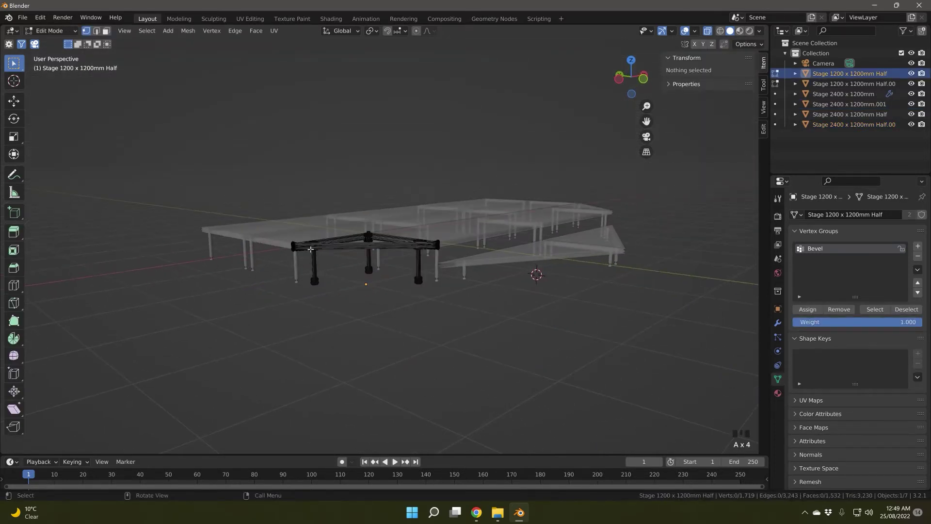
pyautogui.moveTo(225, 185); pyautogui.dragTo(450, 255)
pyautogui.write('g')
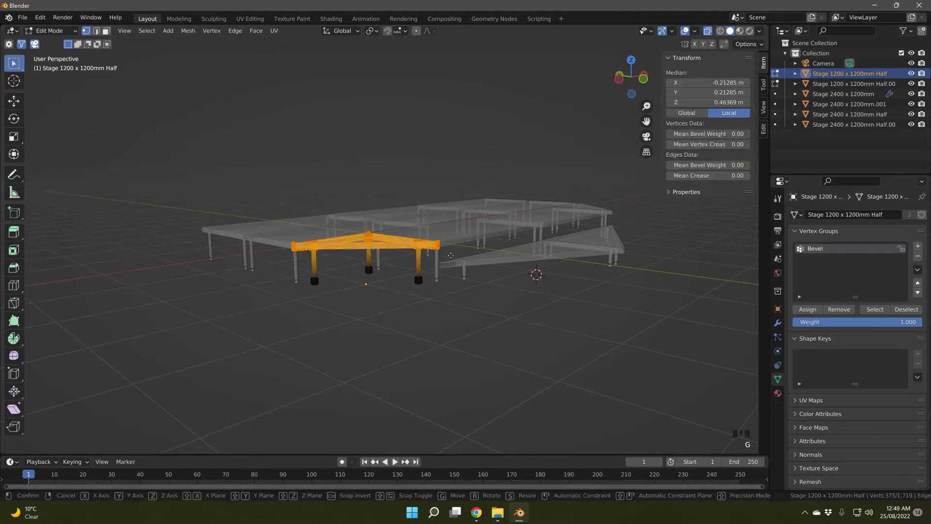
pyautogui.write('z-0.25')
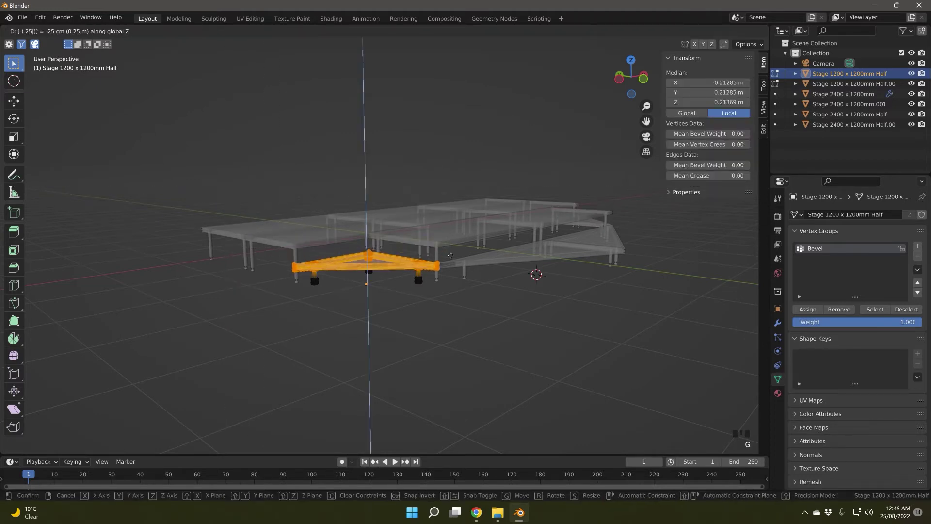
pyautogui.press('Return')
pyautogui.moveTo(444, 252); pyautogui.dragTo(469, 217, button='middle')
pyautogui.press('Tab')
# Make the front rectangular stage's mesh single-user.
pyautogui.click(492, 277)
pyautogui.moveTo(493, 277); pyautogui.dragTo(472, 275, button='middle')
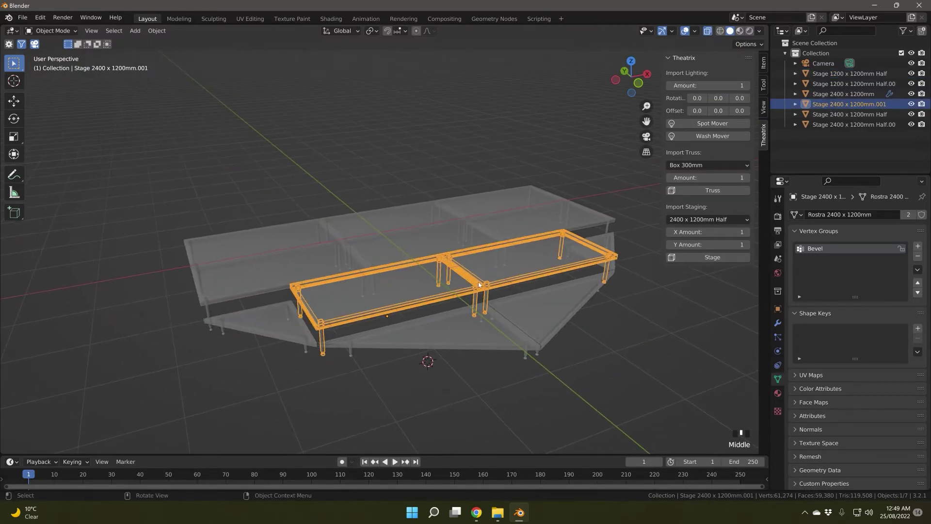
pyautogui.click(506, 208)
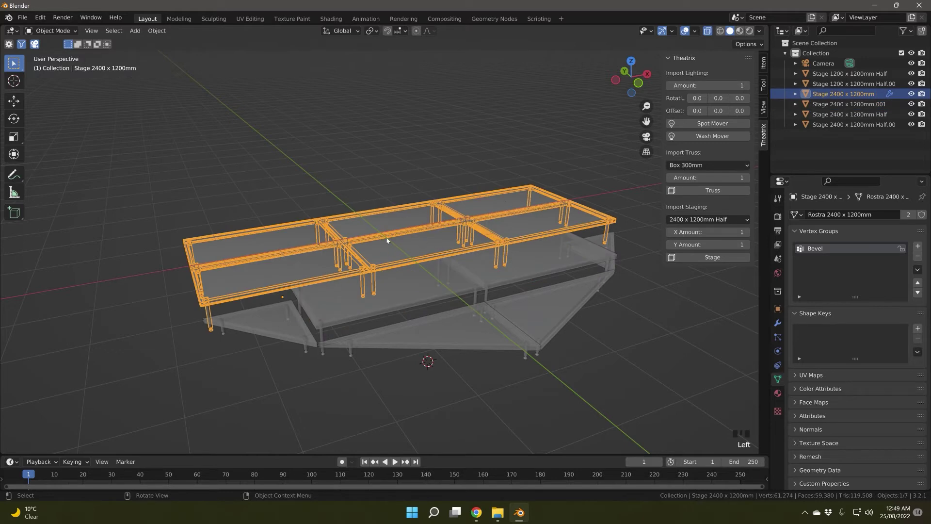
pyautogui.click(463, 280)
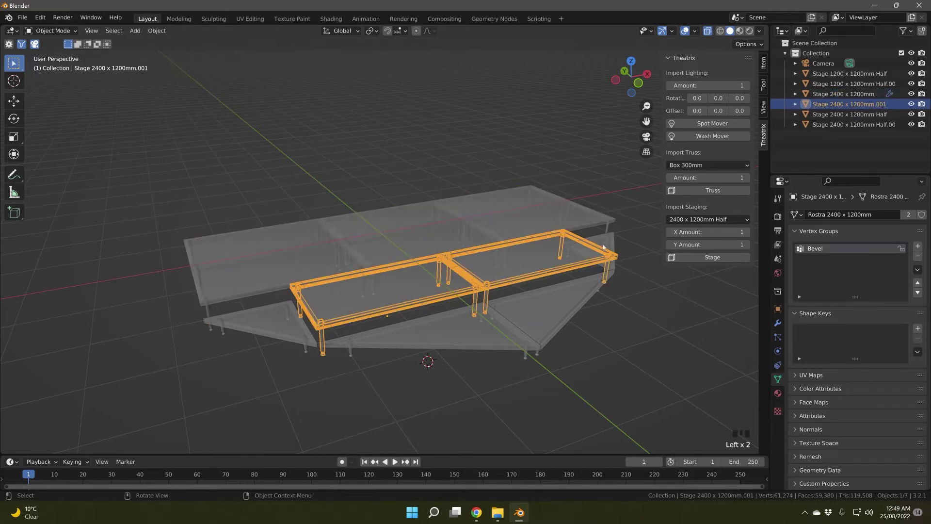
pyautogui.click(911, 216)
pyautogui.moveTo(467, 275); pyautogui.dragTo(334, 254, button='middle')
# Box-select the front stage's frame and legs and move them -0.25 m along Z.
pyautogui.press('Tab')
pyautogui.press('a')
pyautogui.press('a')
pyautogui.press('a')
pyautogui.press('b')
pyautogui.moveTo(231, 159); pyautogui.dragTo(541, 224)
pyautogui.write('gz')
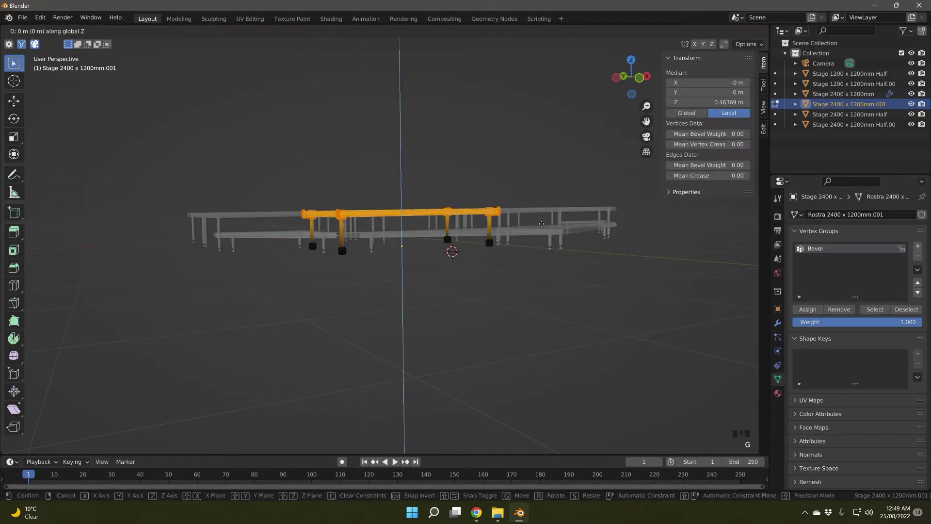
pyautogui.write('.28')
pyautogui.press('BackSpace')
pyautogui.write('5')
pyautogui.press('-')
pyautogui.press('Return')
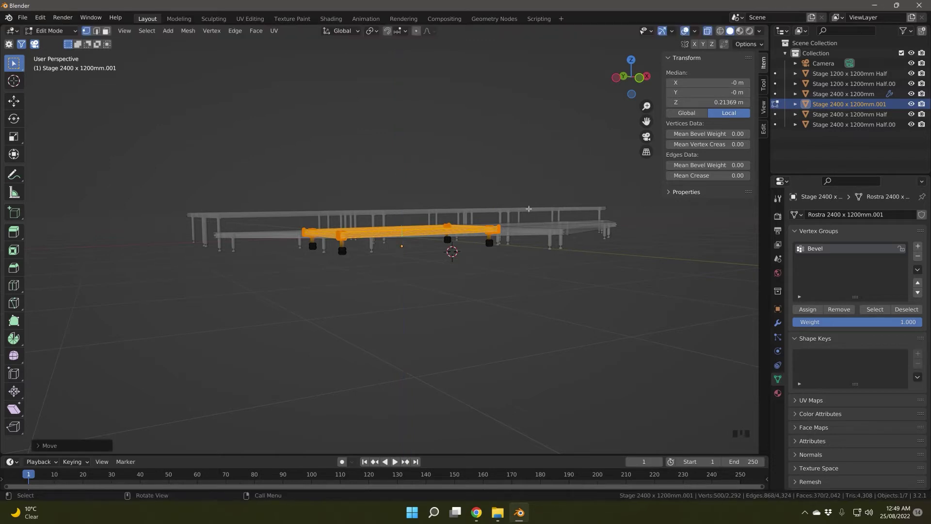
pyautogui.moveTo(504, 191); pyautogui.dragTo(406, 245, button='middle')
pyautogui.press('Tab')
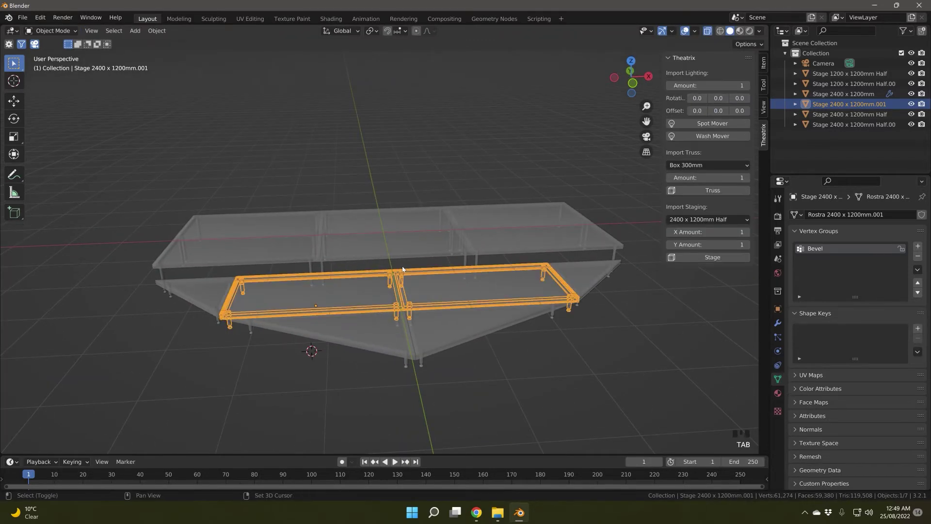
# Snap the 3D cursor to the front stage and import a new triangular half stage.
pyautogui.hotkey('shift', 's')
pyautogui.click(385, 318)
pyautogui.moveTo(385, 318); pyautogui.dragTo(546, 303, button='middle')
pyautogui.click(519, 294)
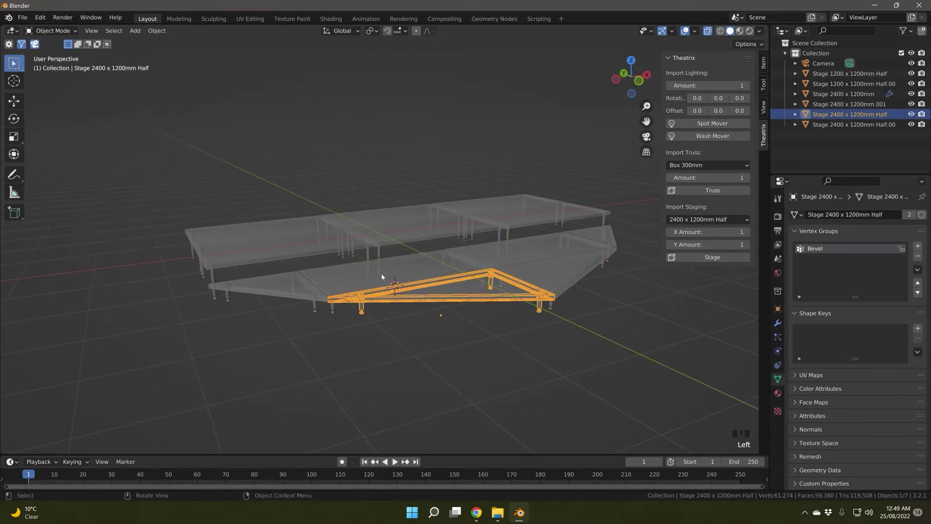
pyautogui.click(532, 253)
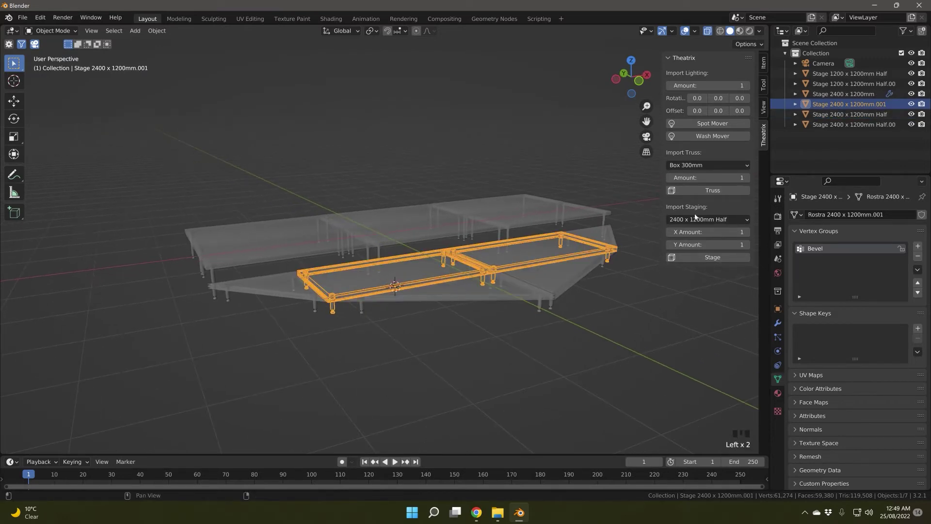
pyautogui.click(711, 257)
pyautogui.moveTo(377, 283); pyautogui.dragTo(369, 288, button='middle')
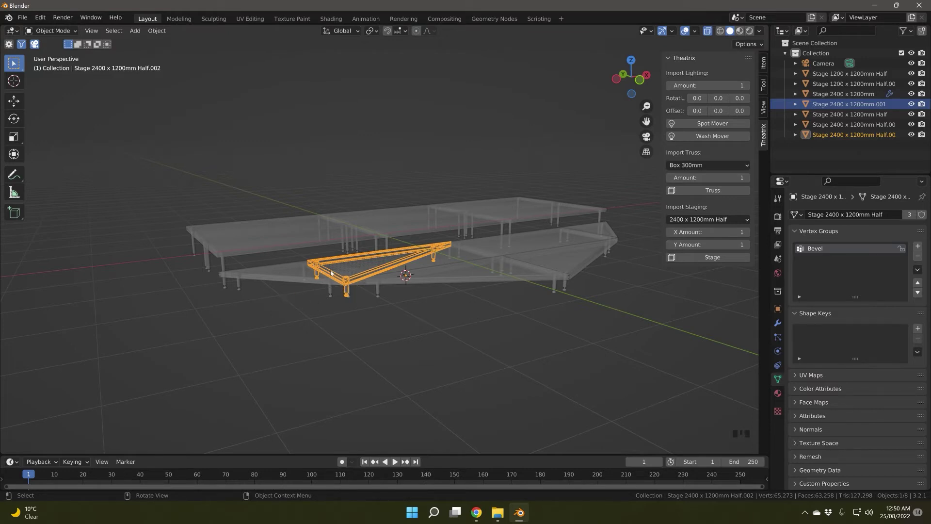
# Raise the new triangle 0.2 m along Z, leaving its scale unchanged.
pyautogui.write('g')
pyautogui.write('z.2')
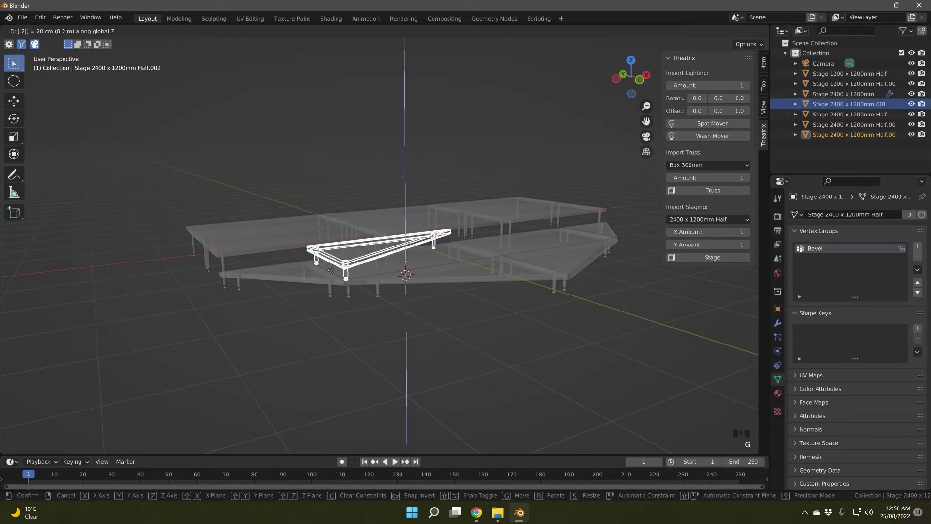
pyautogui.press('Return')
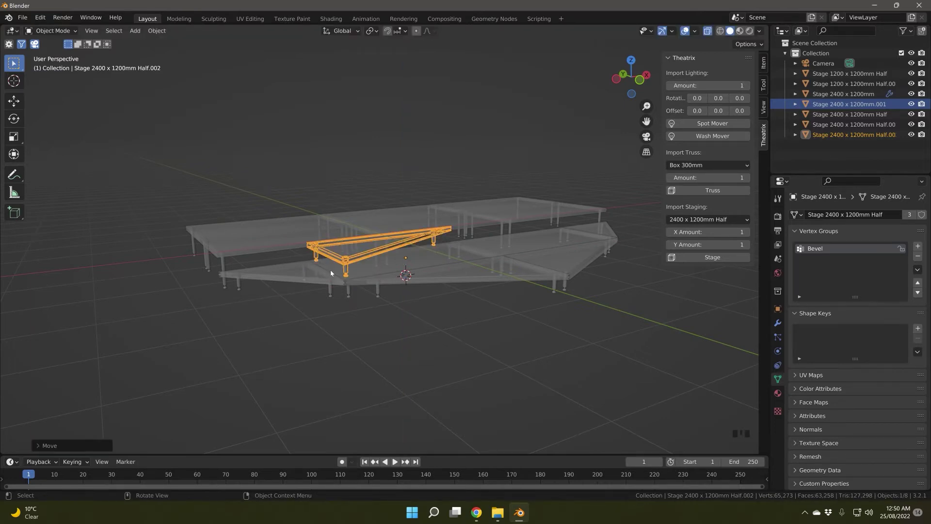
pyautogui.write('sx')
pyautogui.write('-1')
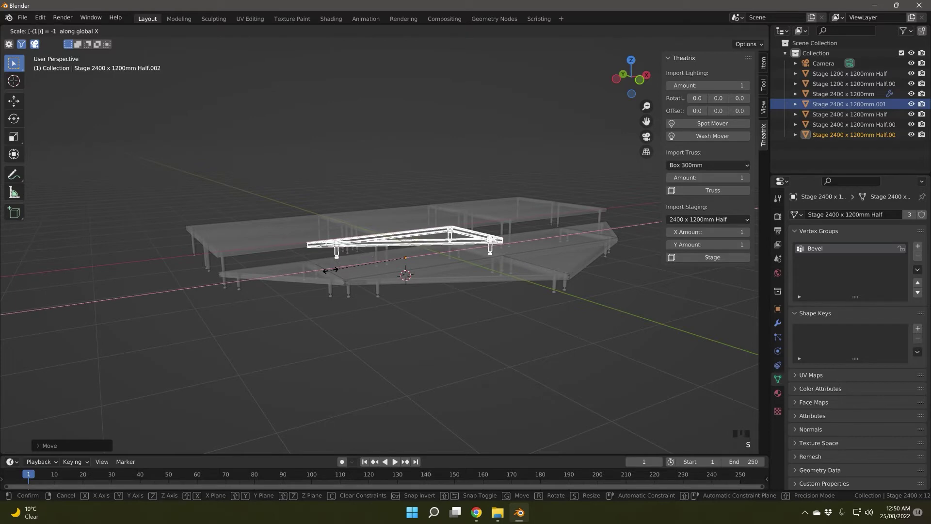
pyautogui.press('-')
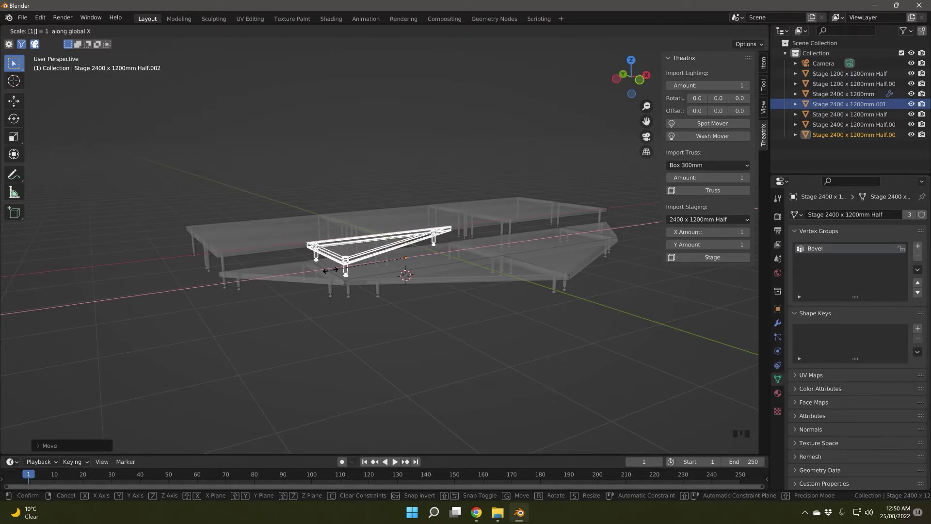
pyautogui.press('BackSpace')
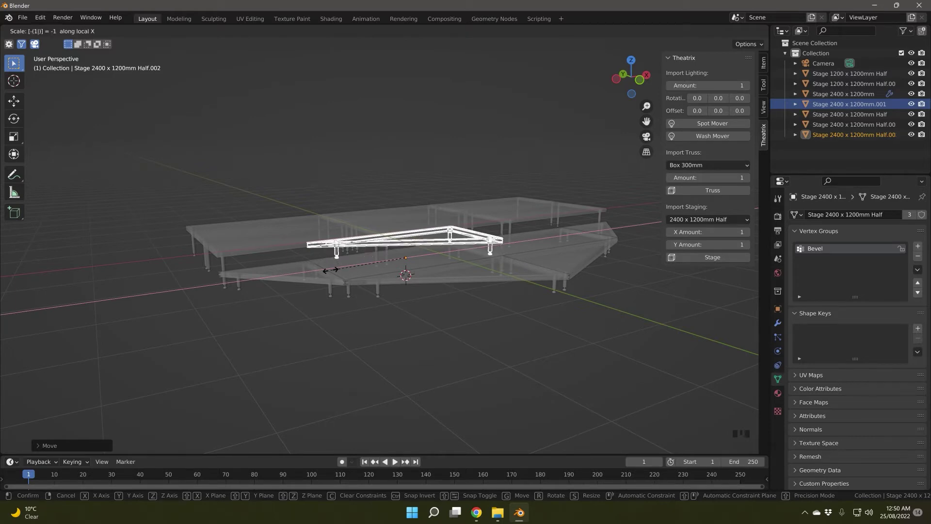
pyautogui.click(330, 269)
pyautogui.moveTo(330, 270); pyautogui.dragTo(352, 232, button='middle')
# Make a linked duplicate offset 2.4 along X and mirror it with scale X -1.
pyautogui.hotkey('alt', 'd')
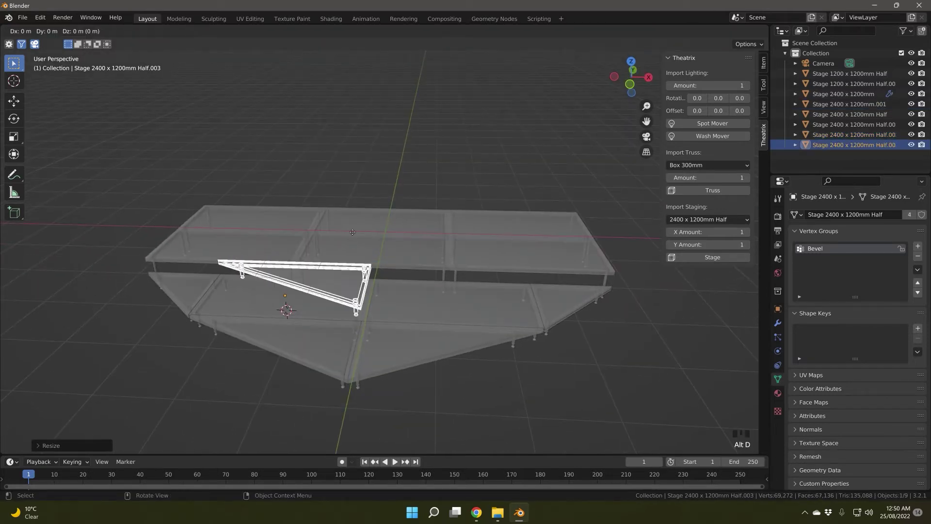
pyautogui.write('x2')
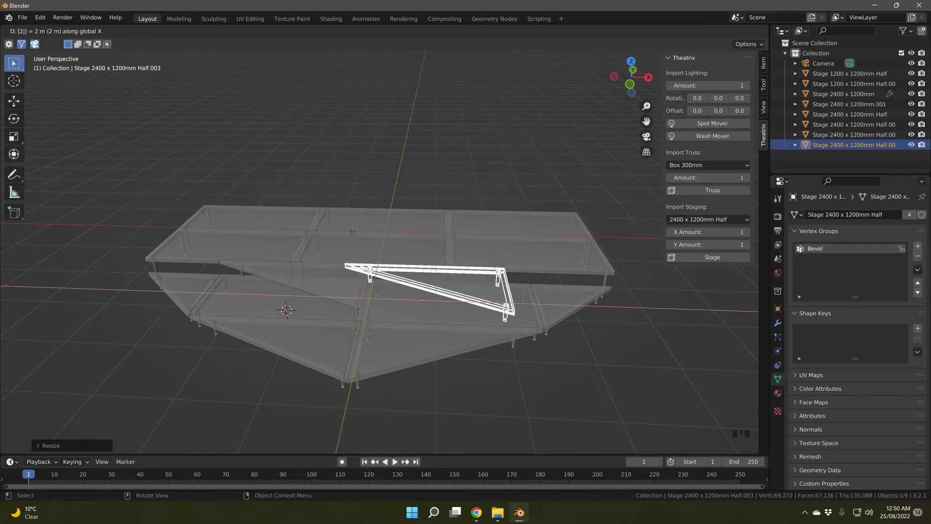
pyautogui.write('.4')
pyautogui.press('Return')
pyautogui.write('sx-1')
pyautogui.press('Return')
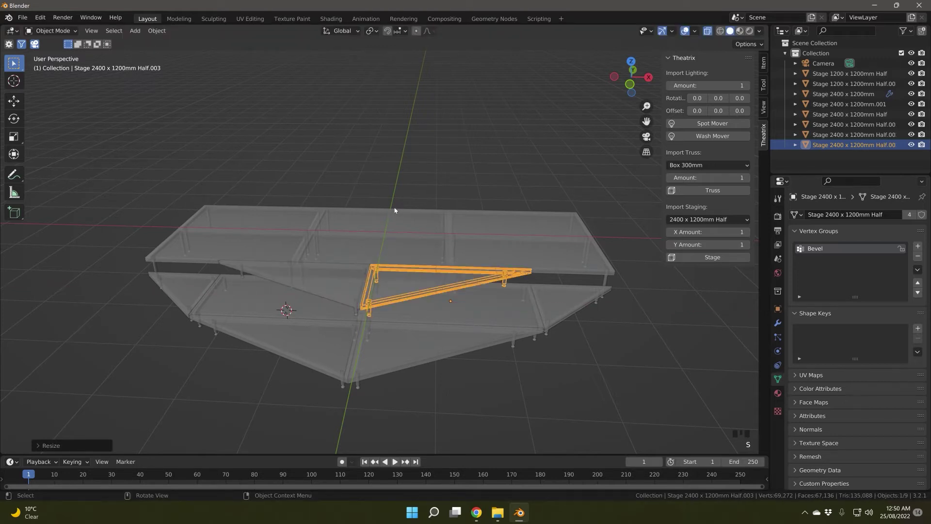
# Switch to Material Preview shading and orbit around the textured stage.
pyautogui.click(739, 31)
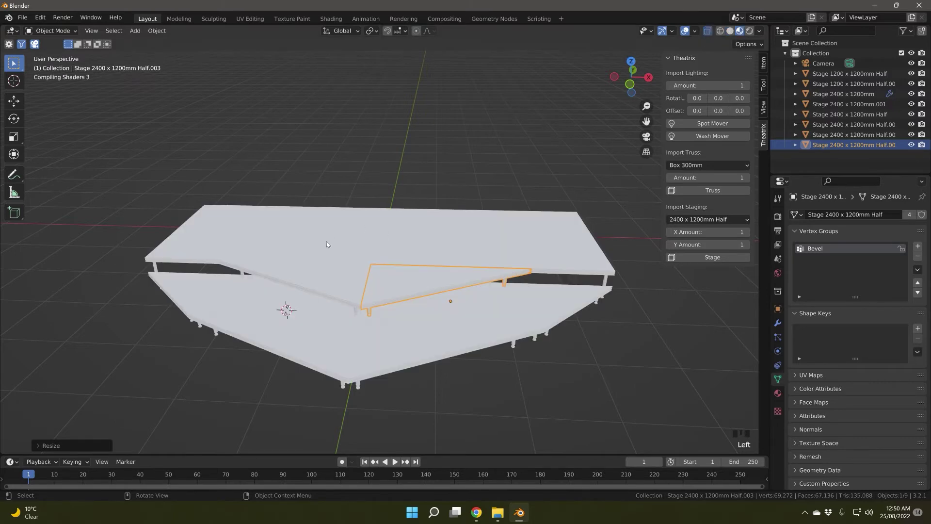
pyautogui.moveTo(327, 243); pyautogui.dragTo(383, 247, button='middle')
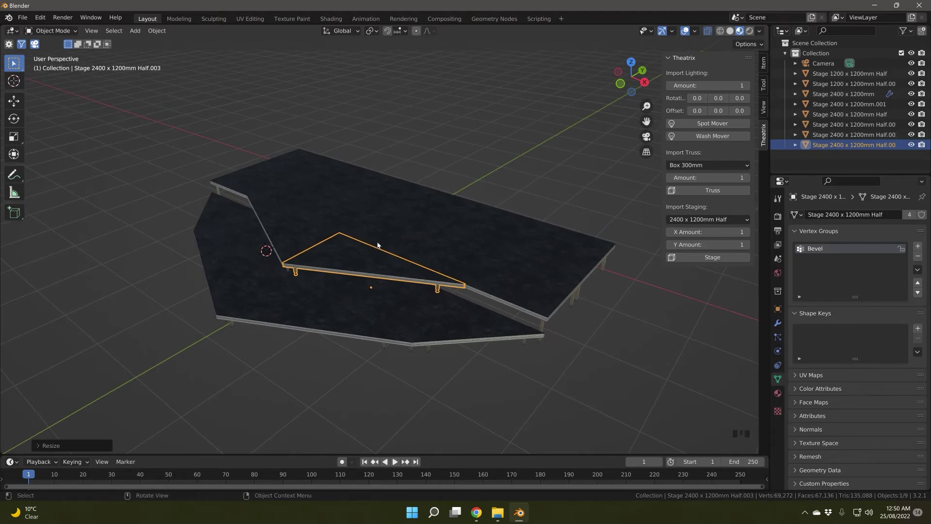
pyautogui.moveTo(343, 253); pyautogui.dragTo(425, 171, button='middle')
# Snap the 3D cursor to the grid and set its Z location to 5 m.
pyautogui.hotkey('shift', 'f')
pyautogui.hotkey('shift', 's')
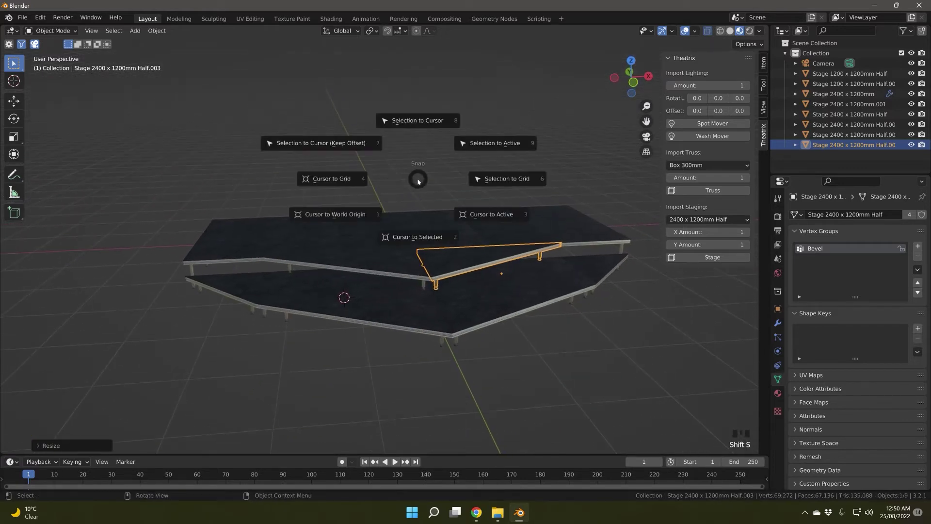
pyautogui.click(347, 217)
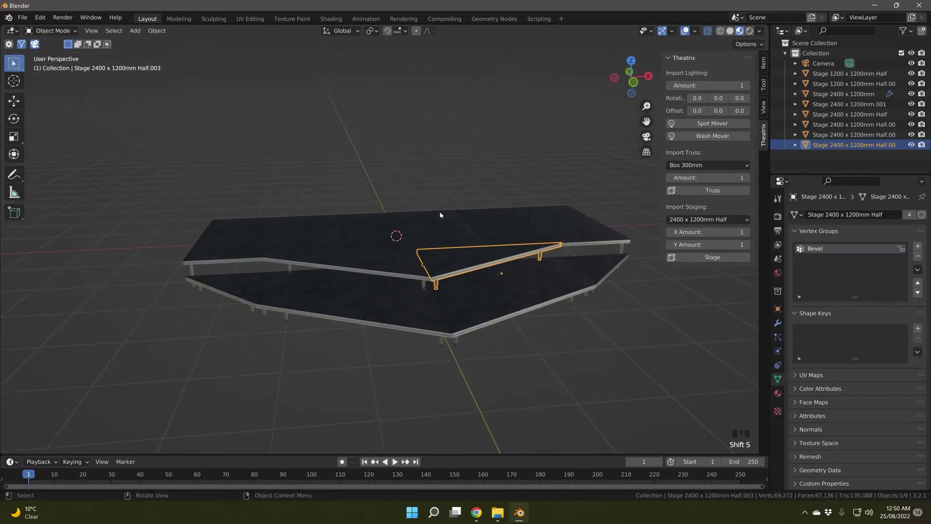
pyautogui.click(764, 107)
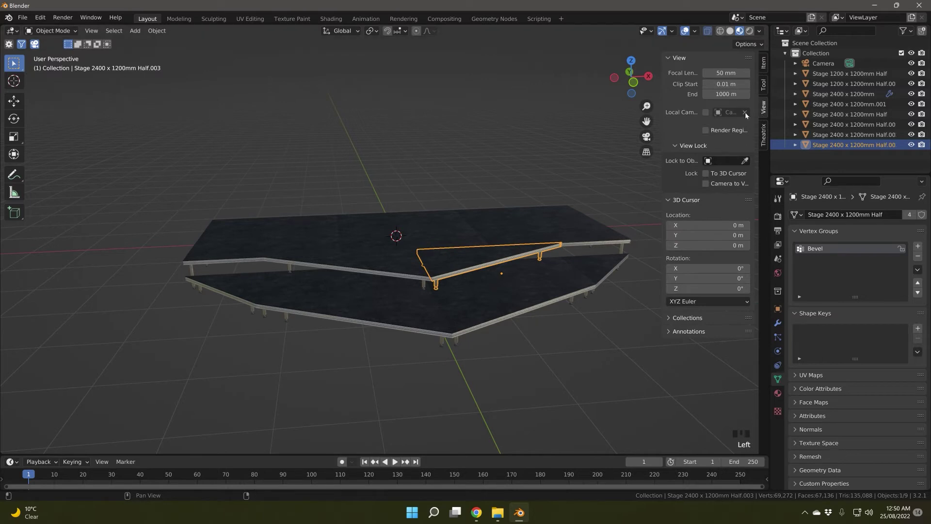
pyautogui.click(708, 245)
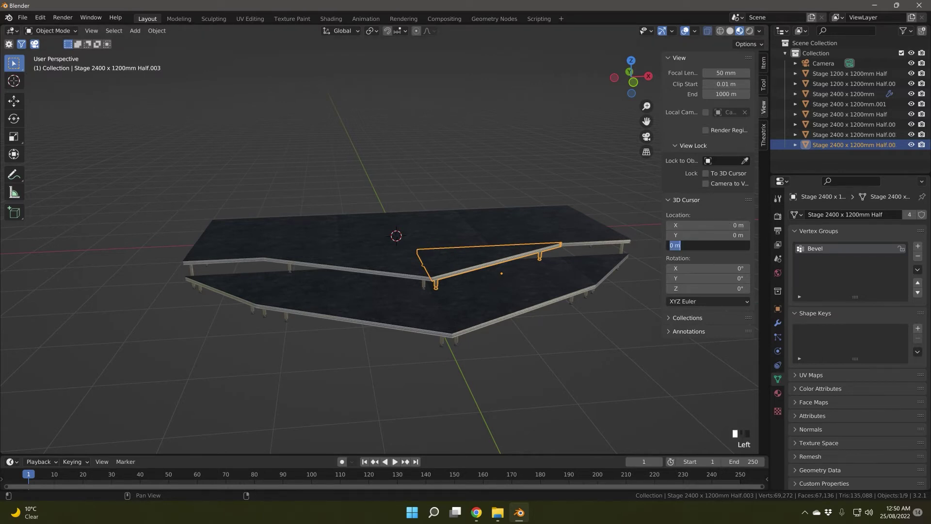
pyautogui.write('5')
pyautogui.press('Return')
pyautogui.hotkey('shift', 'f')
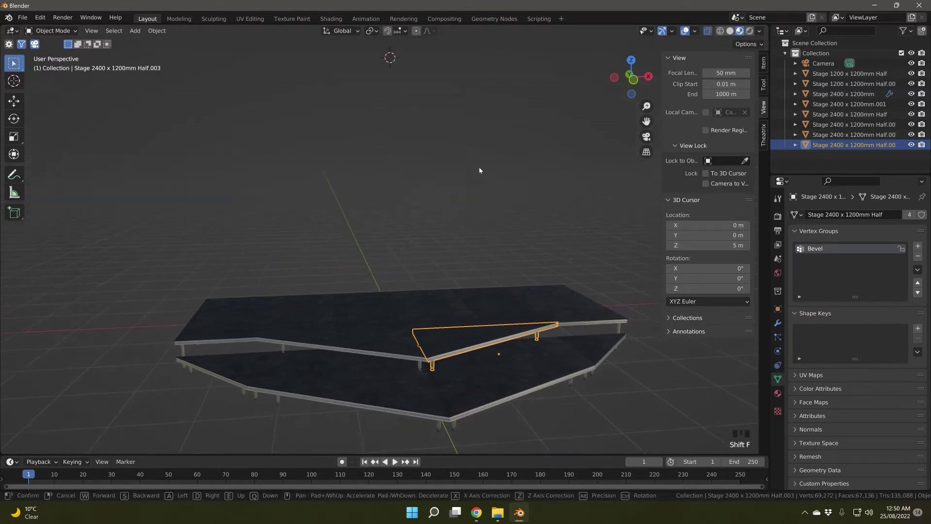
pyautogui.click(442, 245)
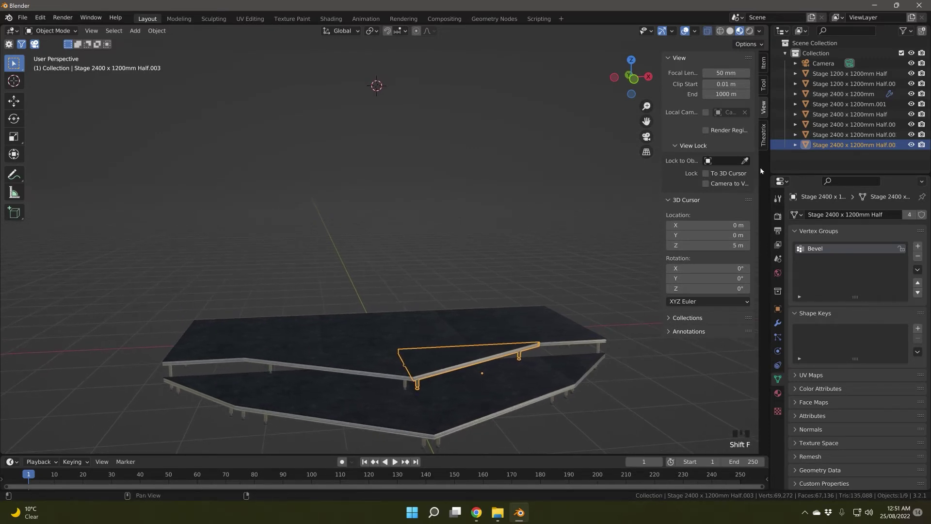
# Keep the cursor's Y at 0 m and set its X to −3 m.
pyautogui.click(708, 235)
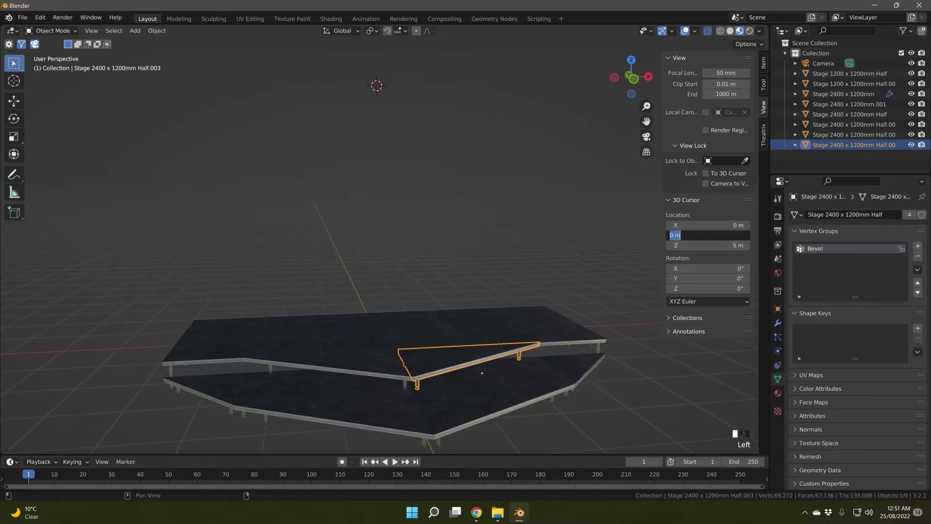
pyautogui.press('Return')
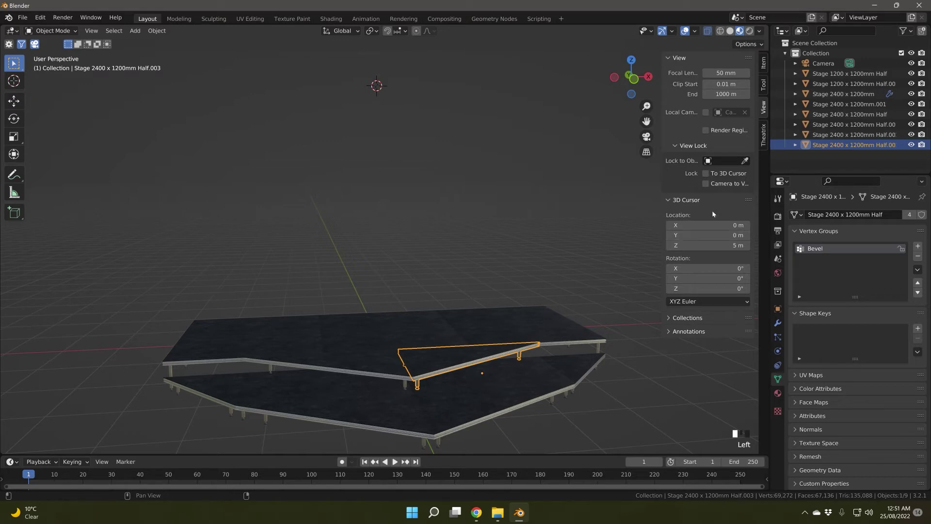
pyautogui.moveTo(706, 227); pyautogui.dragTo(707, 227)
pyautogui.hotkey('shift', 'f')
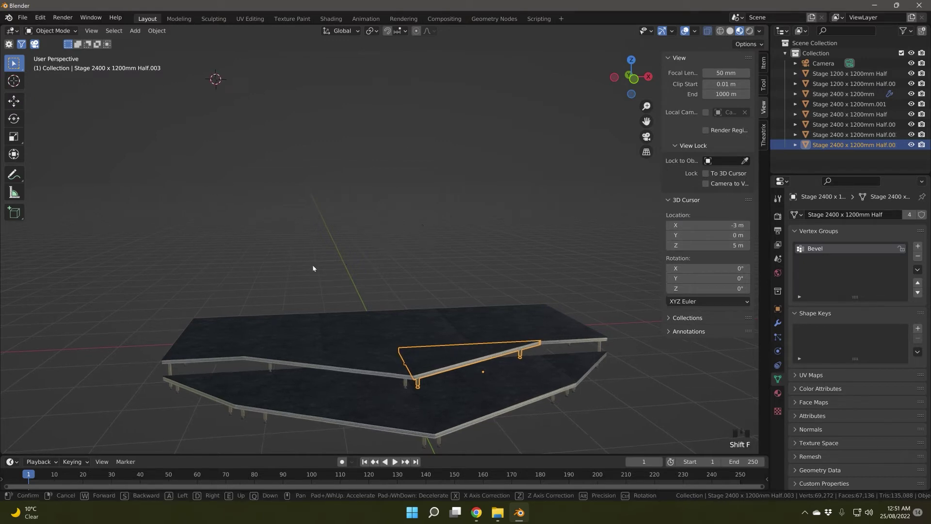
pyautogui.click(314, 267)
pyautogui.click(764, 135)
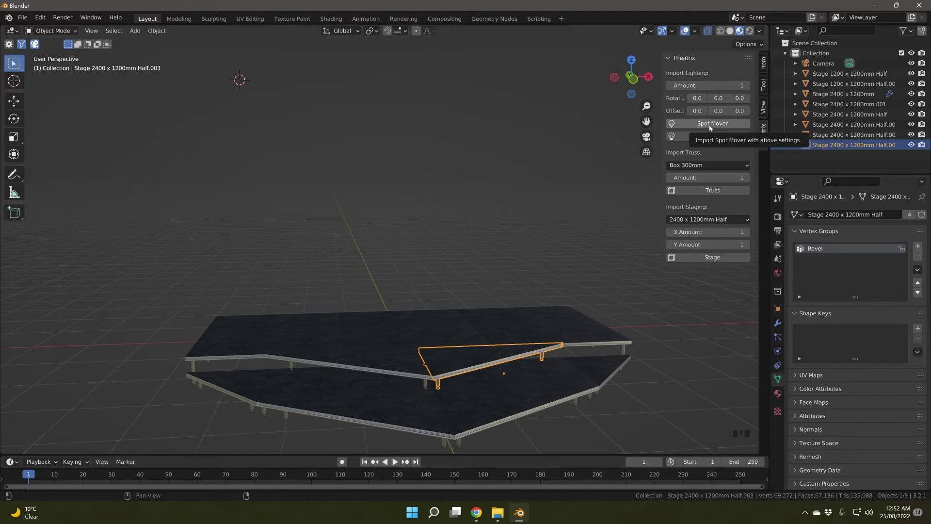
# Import 5 Spot Movers with X rotation 18 and a 1.5 X offset between them.
pyautogui.click(724, 84)
pyautogui.write('5')
pyautogui.press('Return')
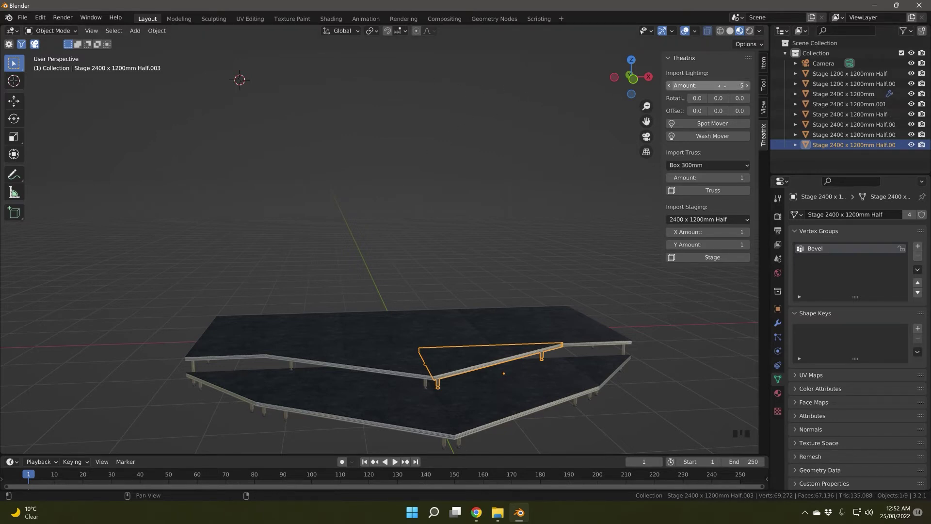
pyautogui.click(697, 98)
pyautogui.write('13')
pyautogui.press('Return')
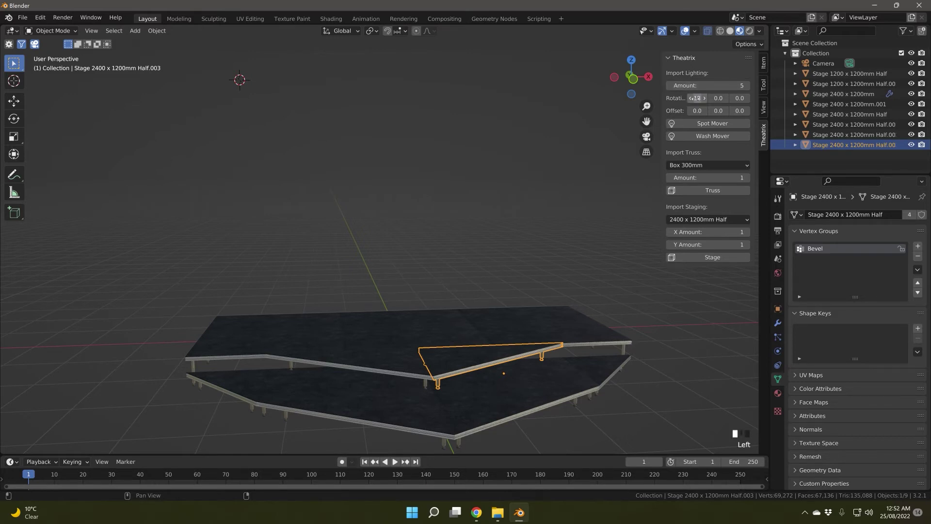
pyautogui.moveTo(696, 98); pyautogui.dragTo(704, 98)
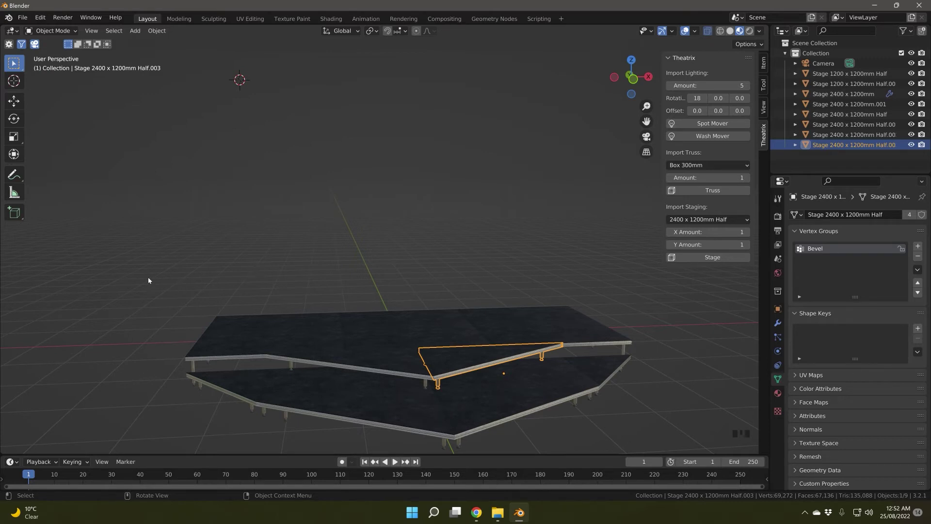
pyautogui.click(697, 111)
pyautogui.write('1.5')
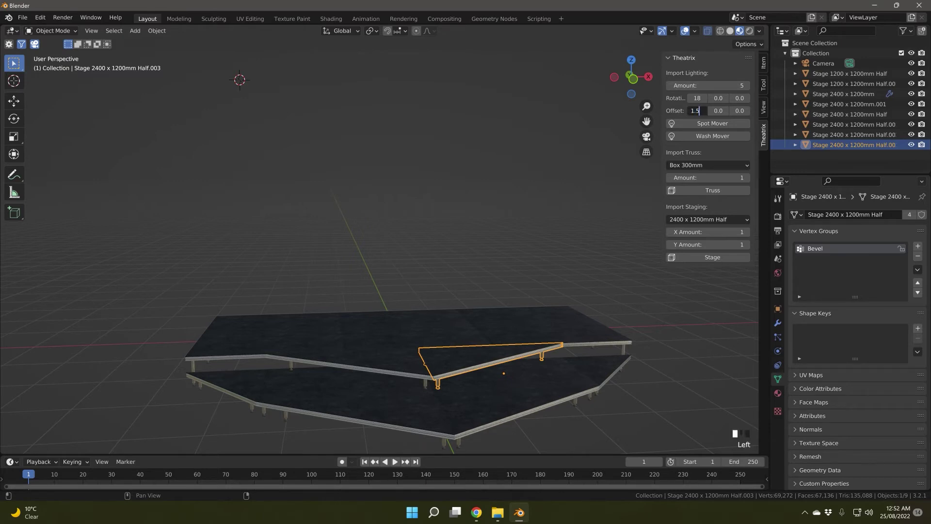
pyautogui.press('Return')
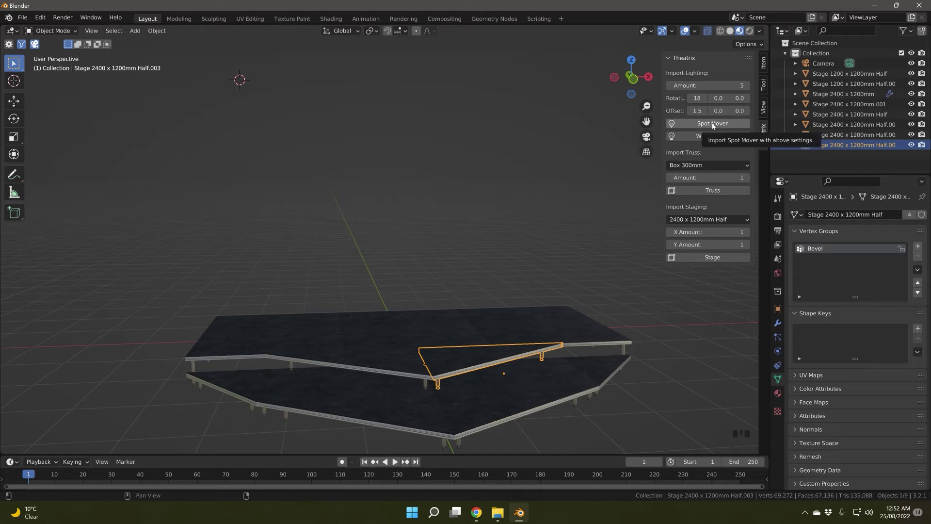
pyautogui.click(712, 124)
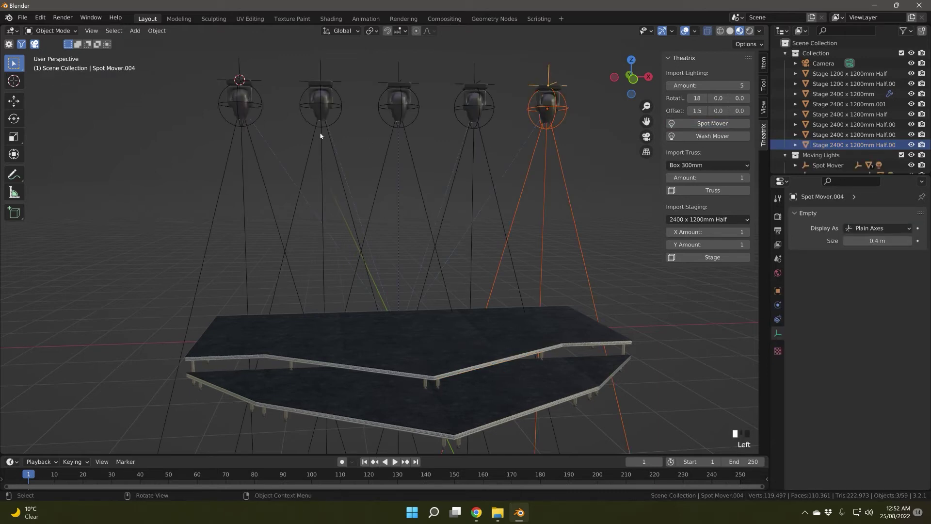
# Import three sections of Tri 300mm (Apex Down) truss above the spot movers.
pyautogui.moveTo(433, 124)
pyautogui.mouseDown(button='middle')
pyautogui.moveTo(427, 139)
pyautogui.moveTo(446, 134)
pyautogui.mouseUp(button='middle')
pyautogui.click(711, 165)
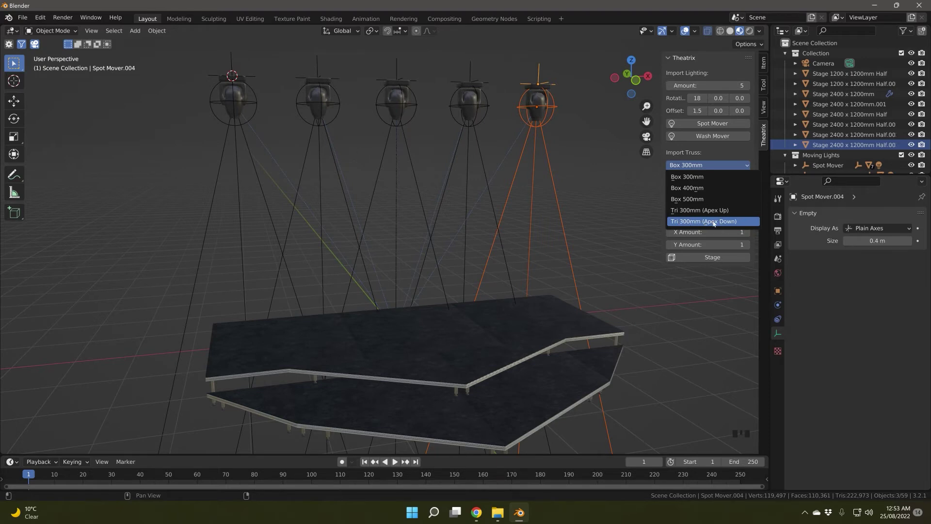
pyautogui.click(699, 222)
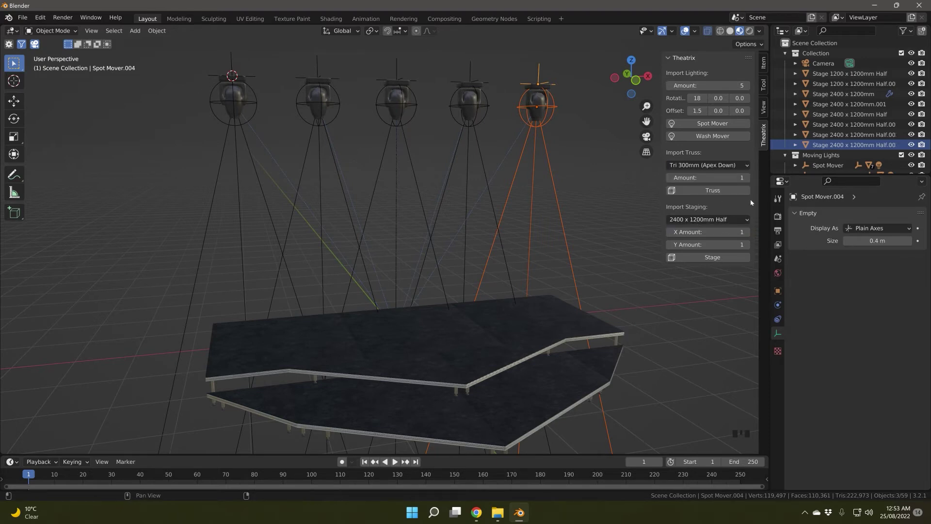
pyautogui.click(747, 178)
pyautogui.click(747, 178)
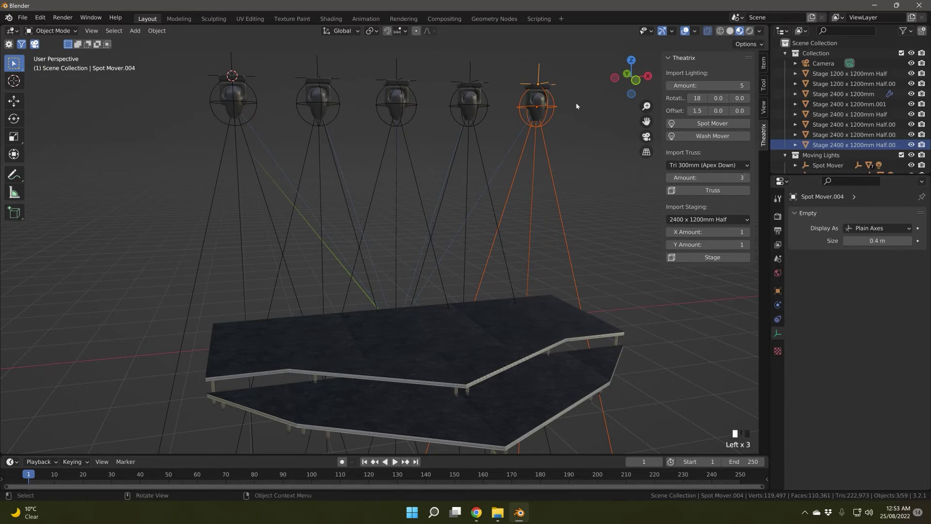
pyautogui.click(712, 190)
pyautogui.moveTo(368, 131); pyautogui.dragTo(426, 151, button='middle')
pyautogui.scroll(-2, 428, 126)
pyautogui.scroll(1, 429, 140)
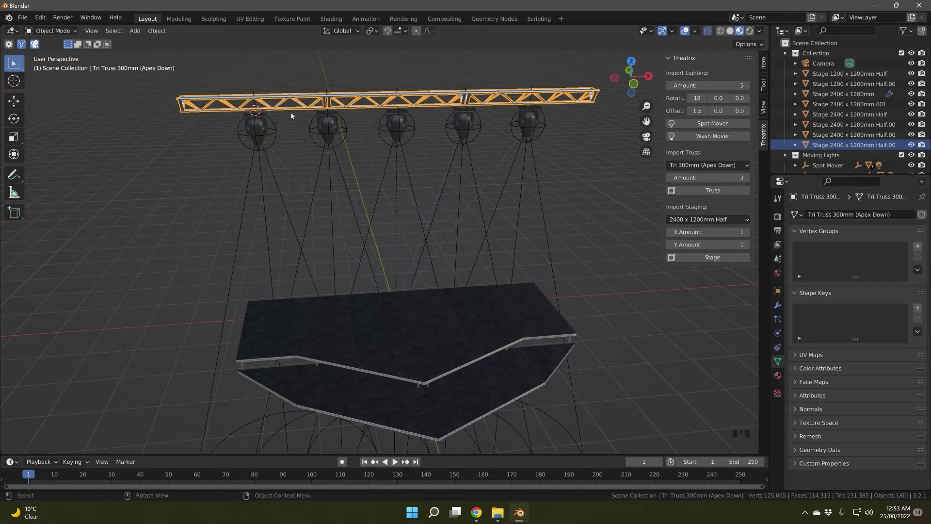
# Set the 3D cursor's X location to -2.25 m.
pyautogui.click(763, 107)
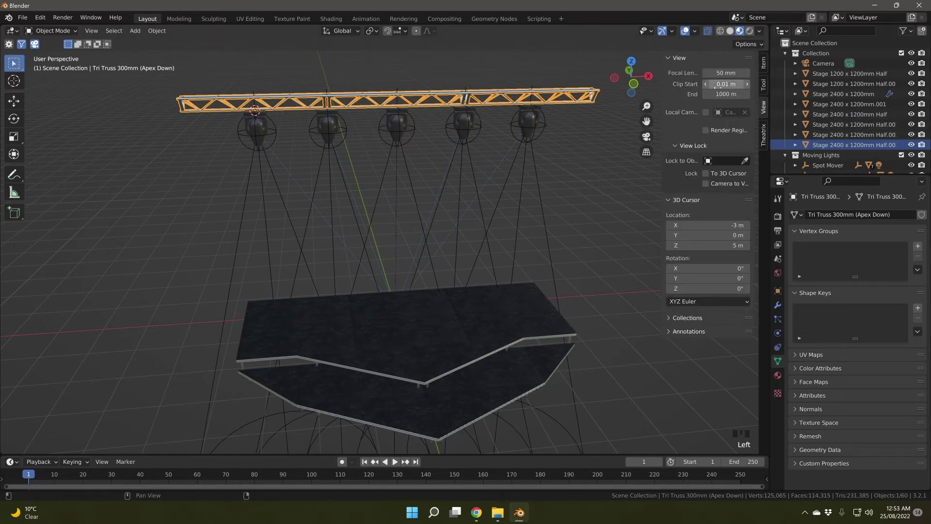
pyautogui.doubleClick(707, 225)
pyautogui.write('-2.25')
pyautogui.press('Return')
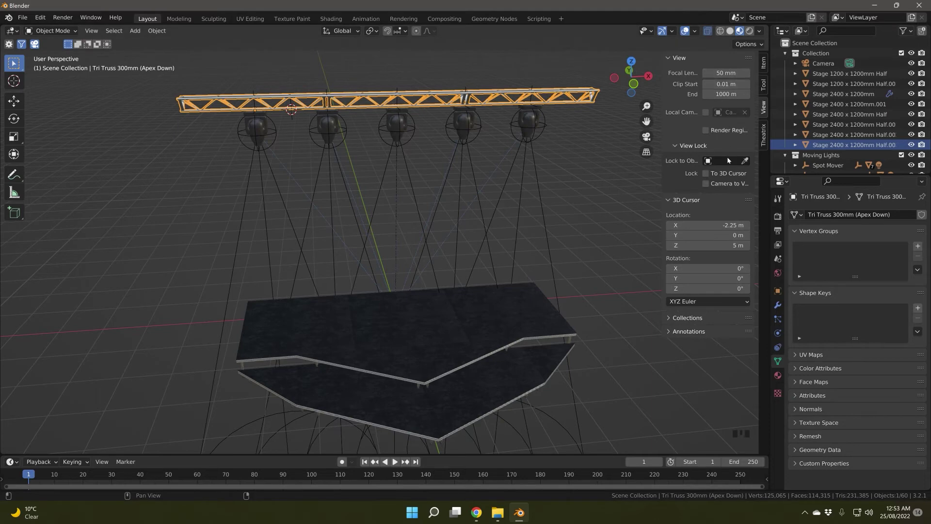
# Lower the import amount to 4 and import Wash Mover lights along the truss.
pyautogui.click(763, 135)
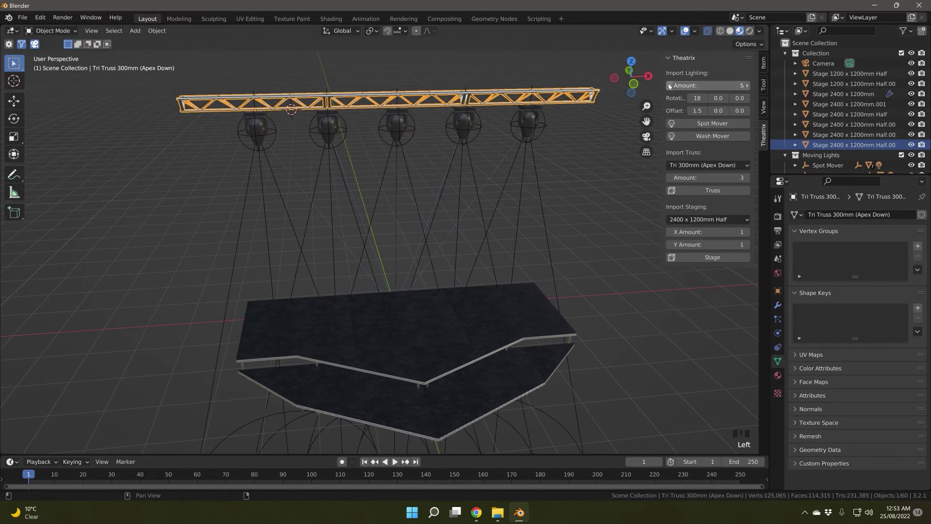
pyautogui.click(670, 86)
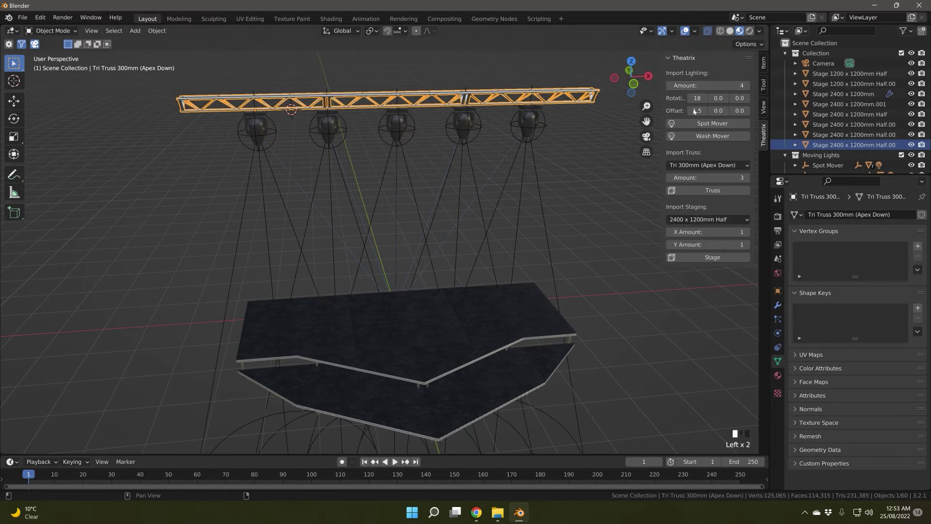
pyautogui.click(712, 136)
pyautogui.moveTo(354, 130); pyautogui.dragTo(329, 143, button='middle')
pyautogui.hotkey('shift', 'f')
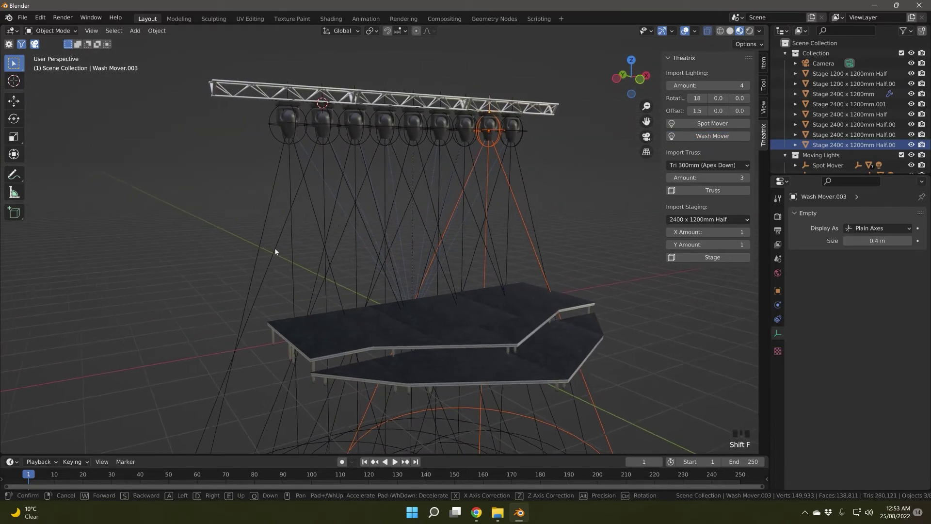
pyautogui.scroll(3, 274, 250)
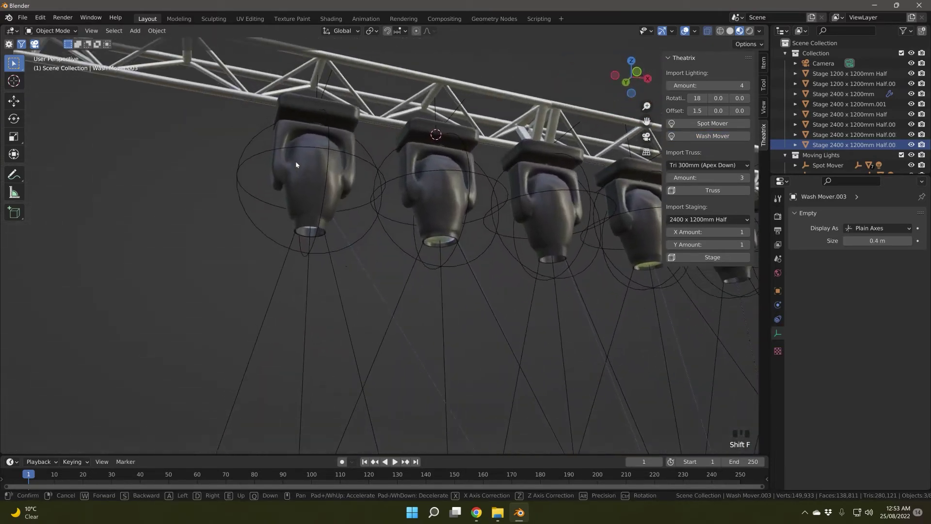
pyautogui.rightClick(353, 264)
pyautogui.scroll(4, 279, 277)
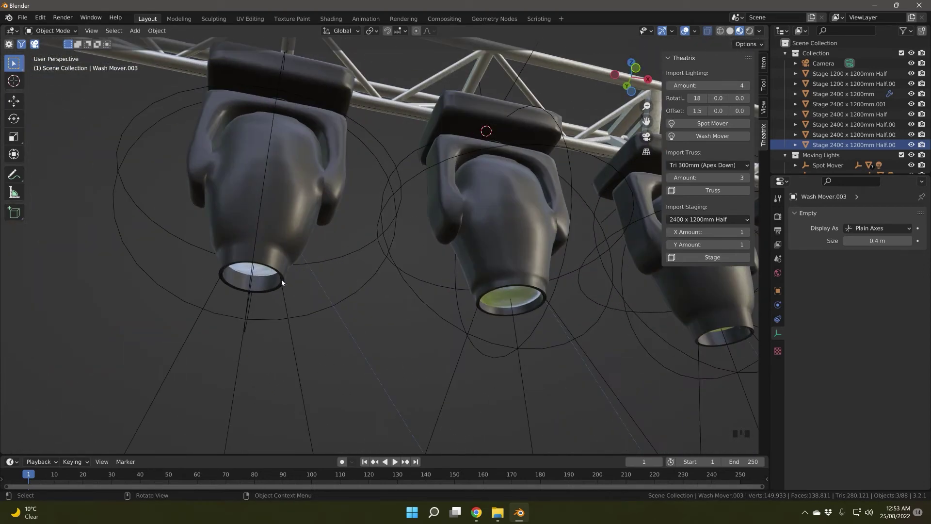
pyautogui.click(254, 257)
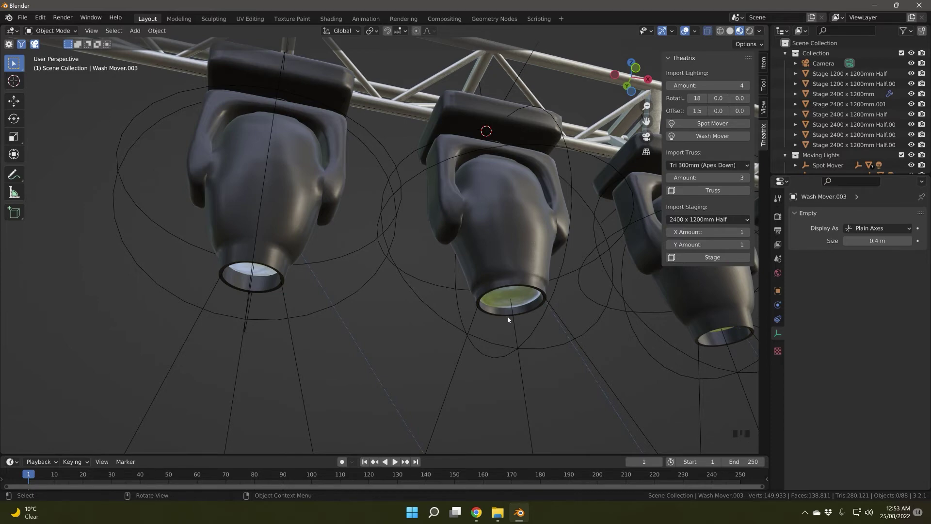
pyautogui.hotkey('shift', 'f')
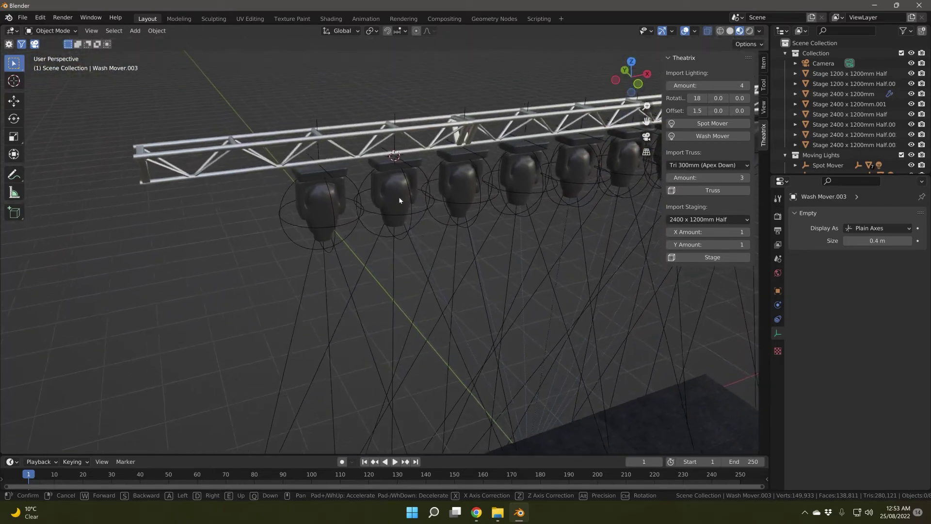
pyautogui.click(399, 199)
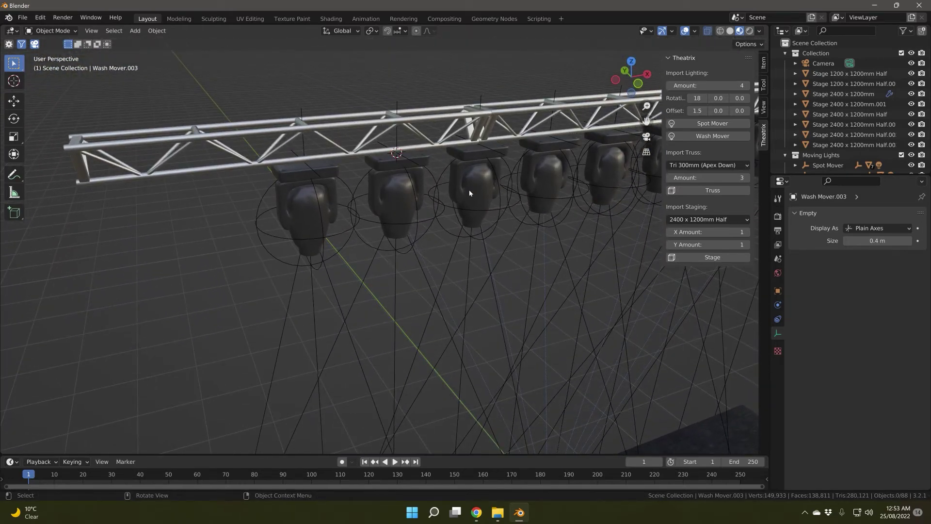
pyautogui.click(395, 138)
pyautogui.press('g')
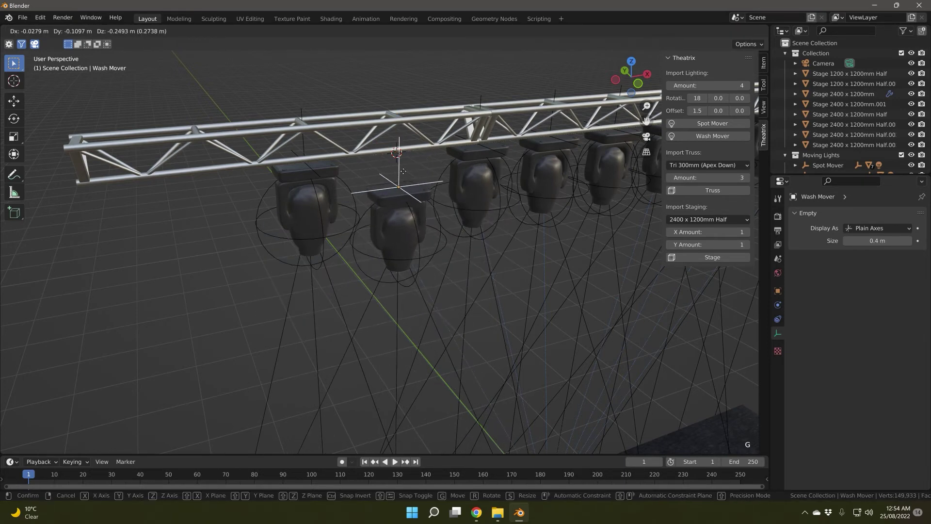
pyautogui.click(367, 138)
pyautogui.click(764, 62)
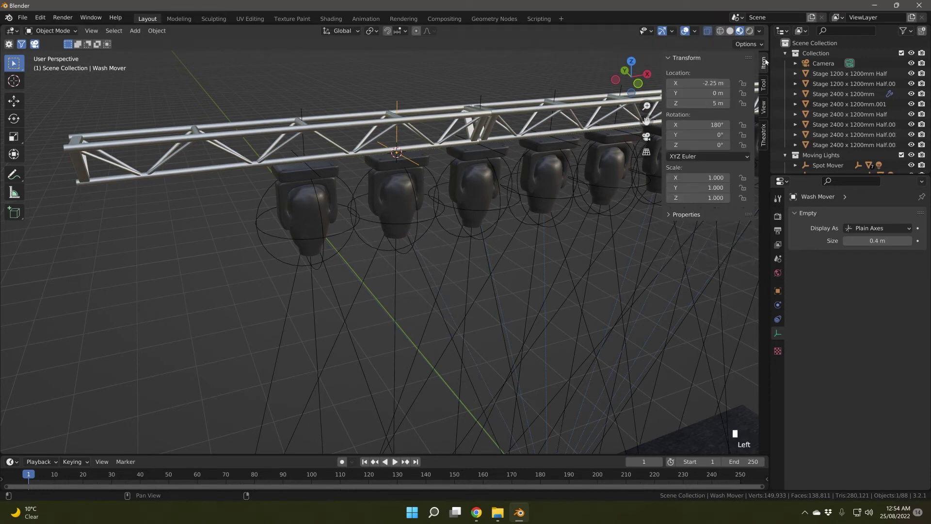
pyautogui.moveTo(708, 125)
pyautogui.mouseDown()
pyautogui.moveTo(727, 124)
pyautogui.moveTo(703, 124)
pyautogui.mouseUp()
pyautogui.click(699, 124)
pyautogui.write('180')
pyautogui.press('Return')
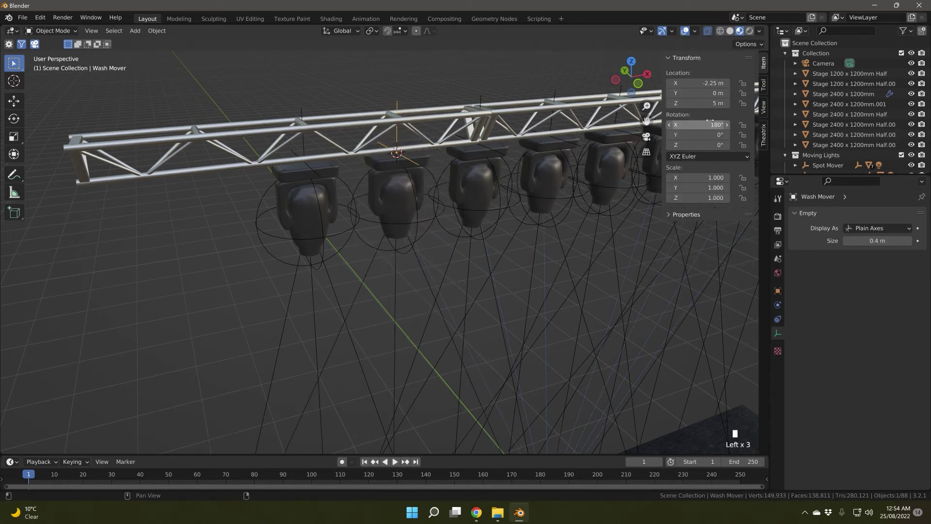
pyautogui.click(419, 223)
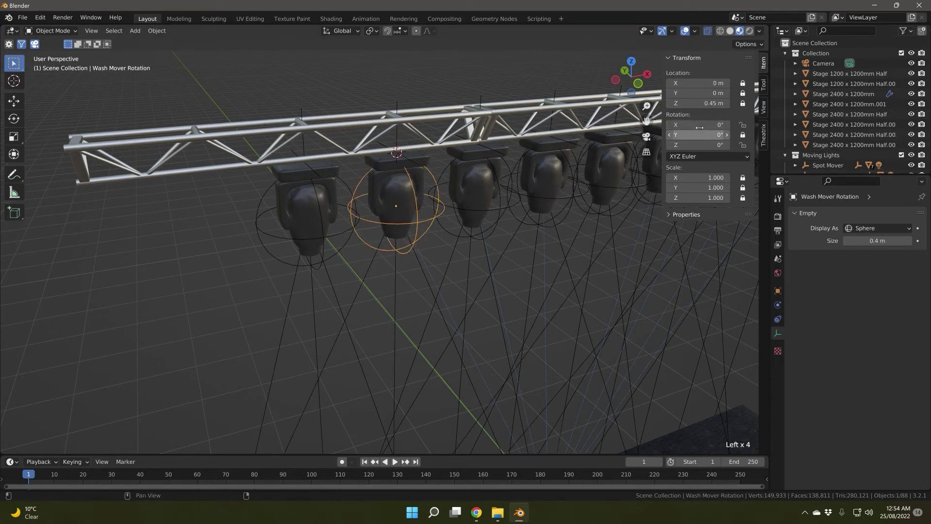
pyautogui.press('r')
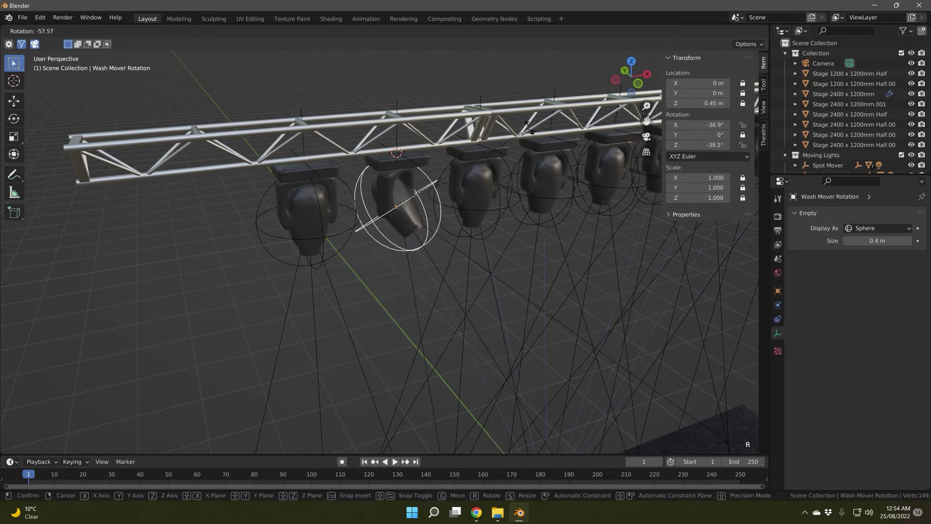
pyautogui.press('z')
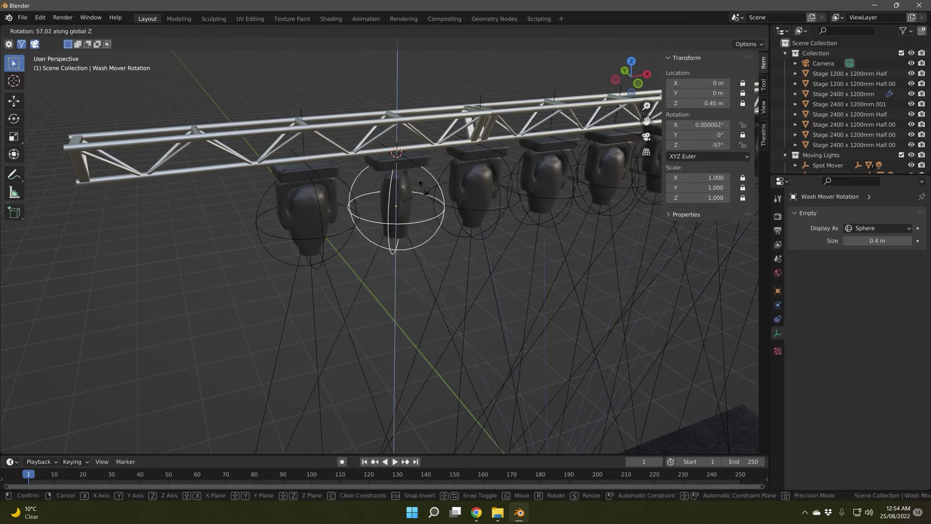
pyautogui.press('Escape')
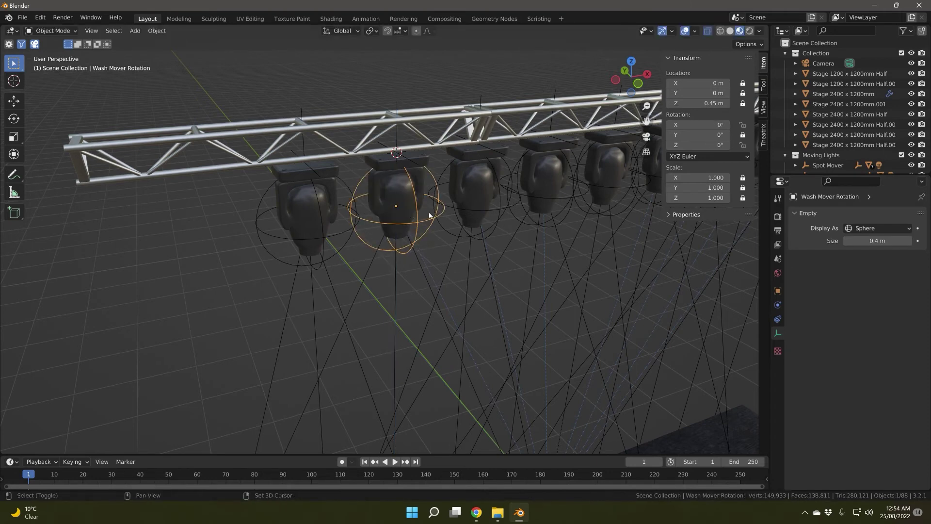
pyautogui.hotkey('shift', 'f')
pyautogui.click(417, 241)
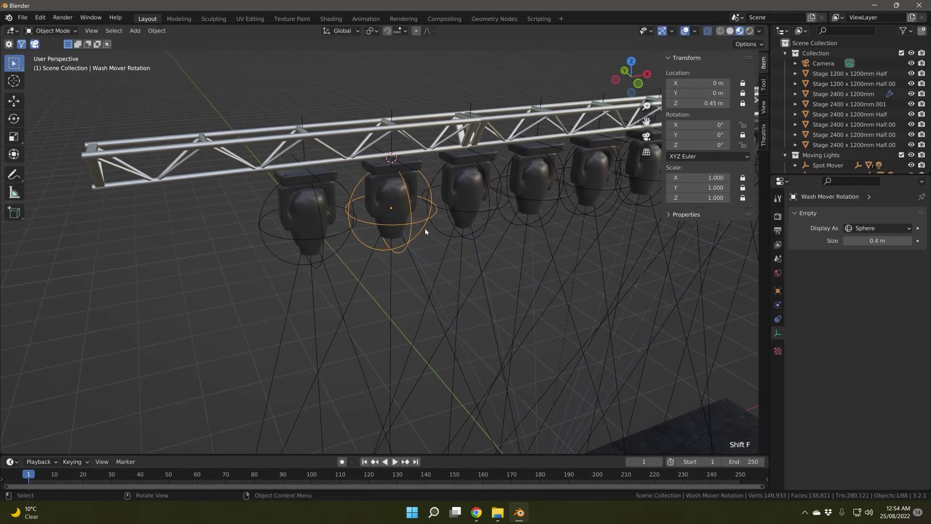
pyautogui.press('r')
pyautogui.press('x')
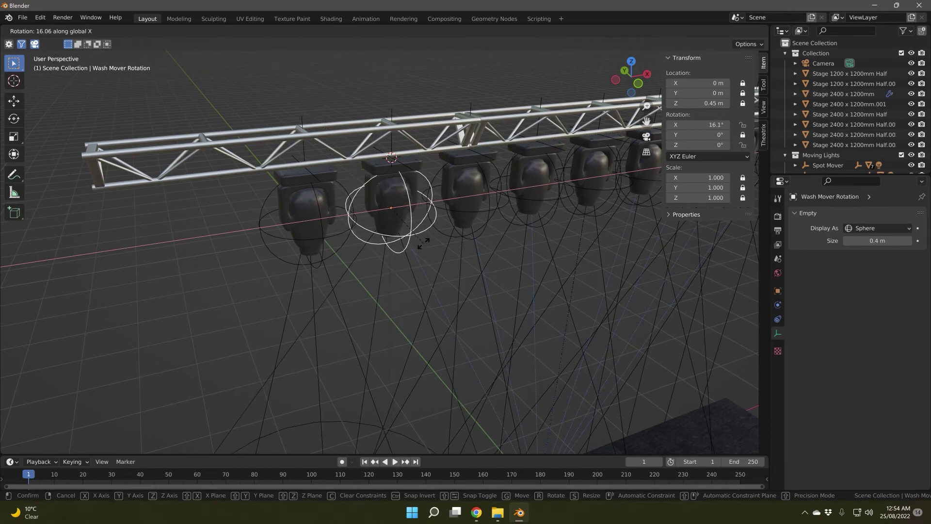
# Select the four Wash Mover Rotation empties and rotate them -20° around X.
pyautogui.press('Escape')
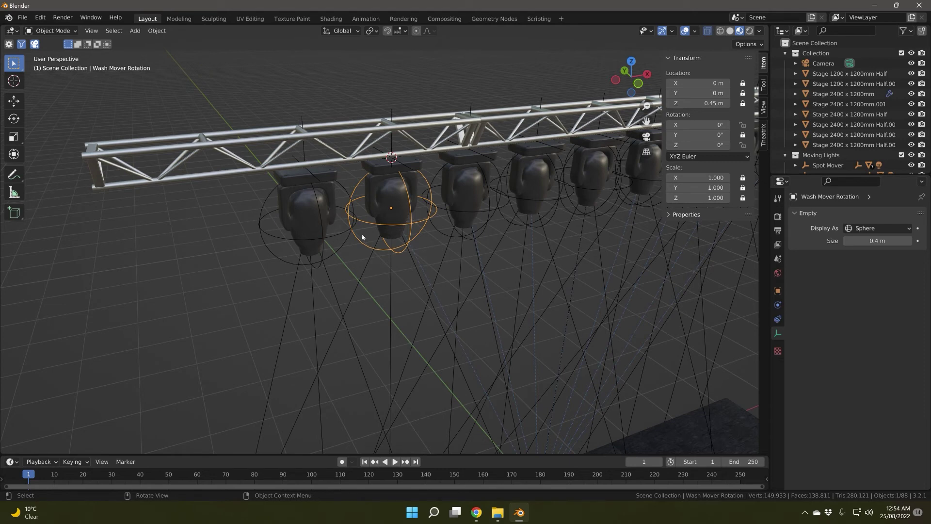
pyautogui.click(364, 266)
pyautogui.click(411, 220)
pyautogui.keyDown('shift'); pyautogui.click(552, 198); pyautogui.keyUp('shift')
pyautogui.hotkey('shift', 'f')
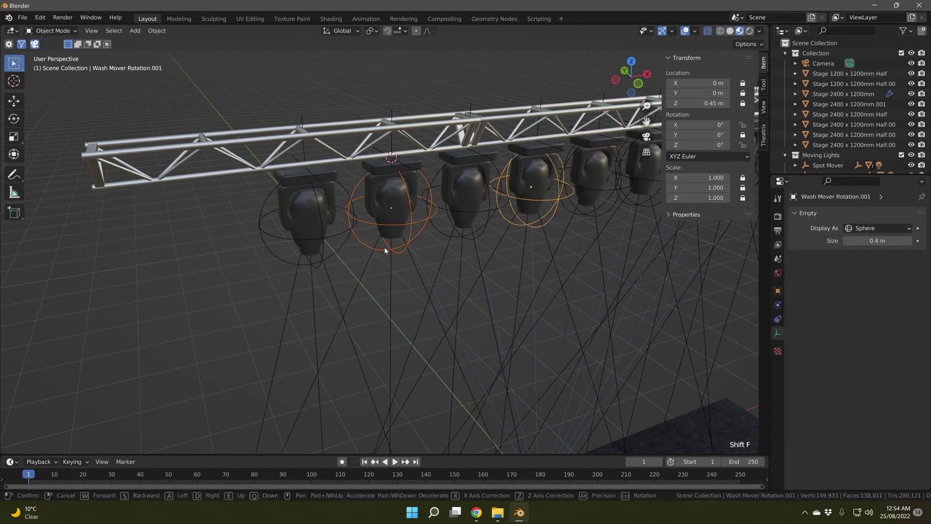
pyautogui.keyDown('shift'); pyautogui.click(451, 194); pyautogui.keyUp('shift')
pyautogui.keyDown('shift'); pyautogui.click(522, 174); pyautogui.keyUp('shift')
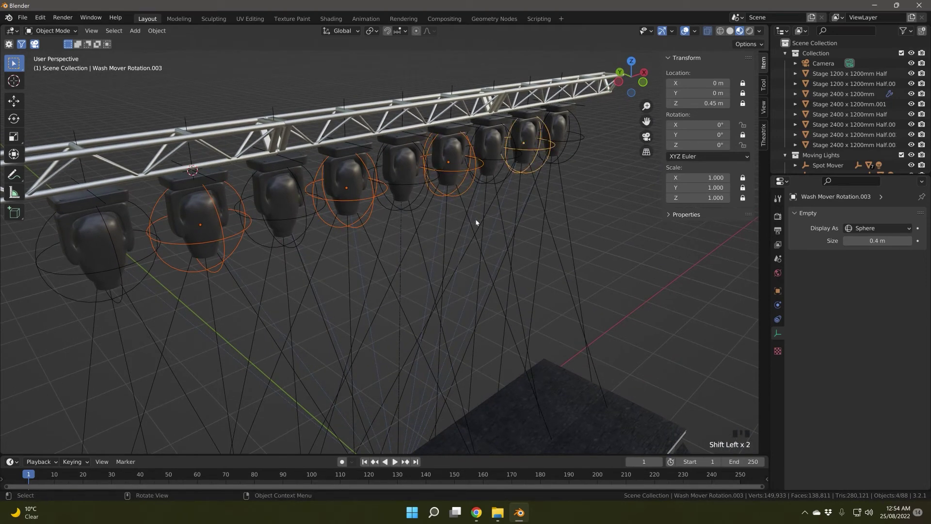
pyautogui.write('rx')
pyautogui.write('-20')
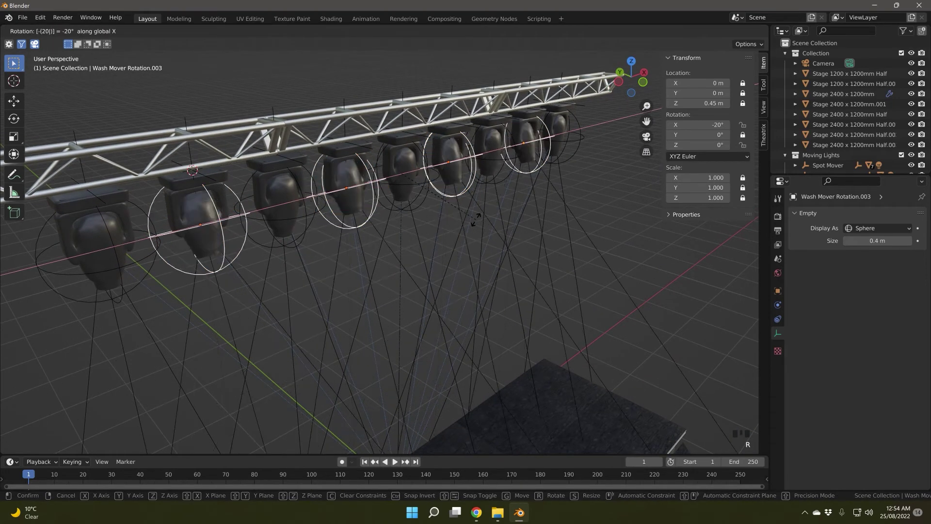
pyautogui.press('Return')
# Set Z rotation to -20° on Wash Mover Rotation and 20° on Wash Mover Rotation.003.
pyautogui.hotkey('shift', 'f')
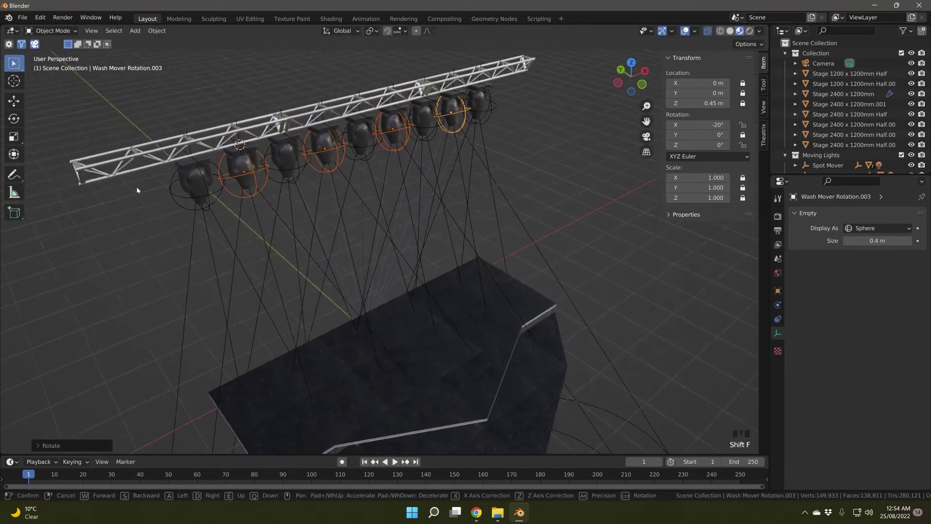
pyautogui.click(258, 199)
pyautogui.click(264, 187)
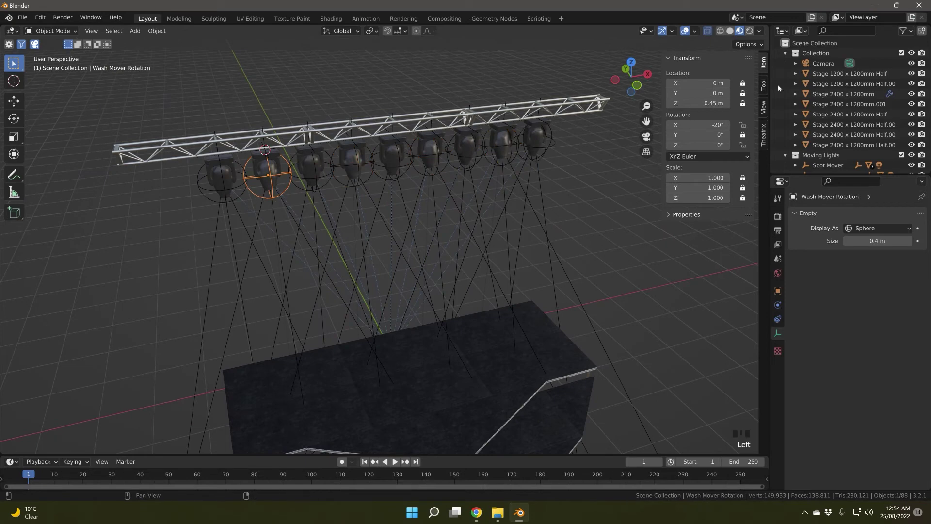
pyautogui.doubleClick(698, 144)
pyautogui.write('-20')
pyautogui.press('Return')
pyautogui.click(501, 144)
pyautogui.doubleClick(698, 144)
pyautogui.write('20')
pyautogui.press('Return')
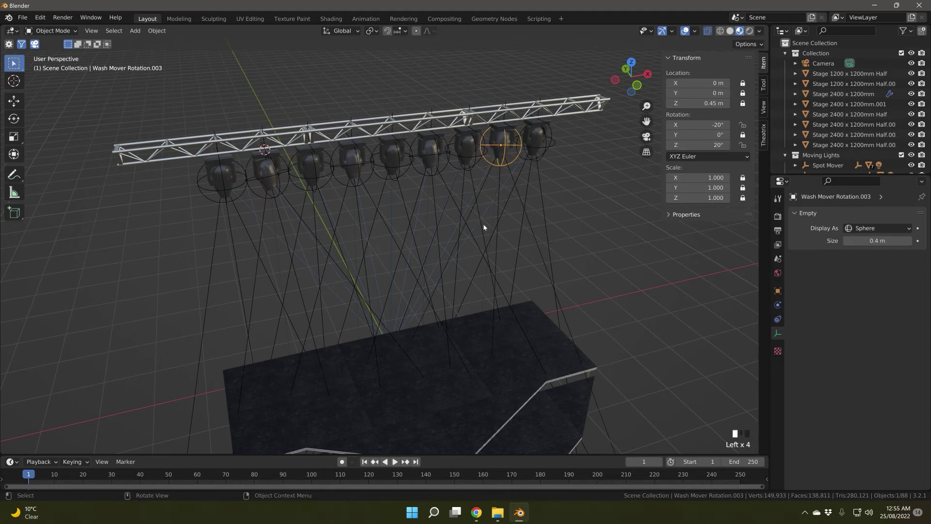
pyautogui.moveTo(429, 206); pyautogui.dragTo(412, 249, button='middle')
# Select the Wash Mover Lamp and expand its custom beam properties.
pyautogui.click(345, 180)
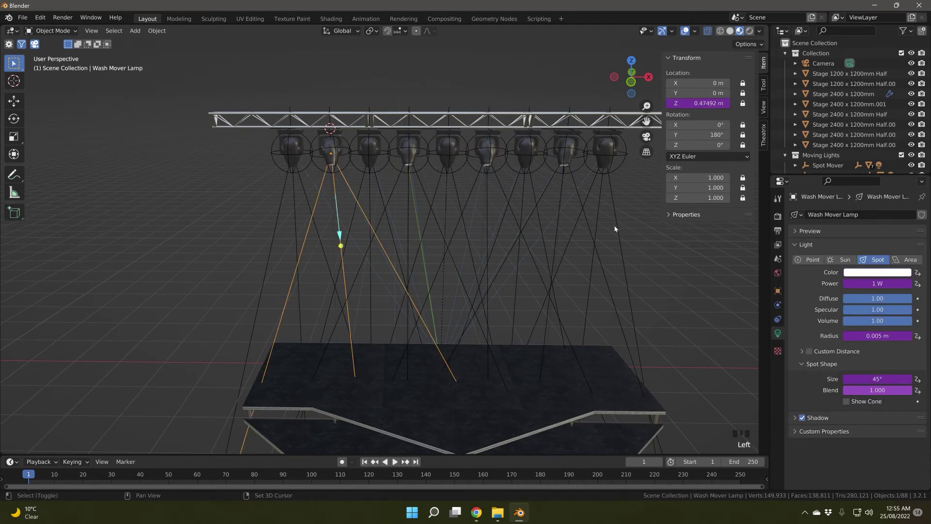
pyautogui.hotkey('shift', 'f')
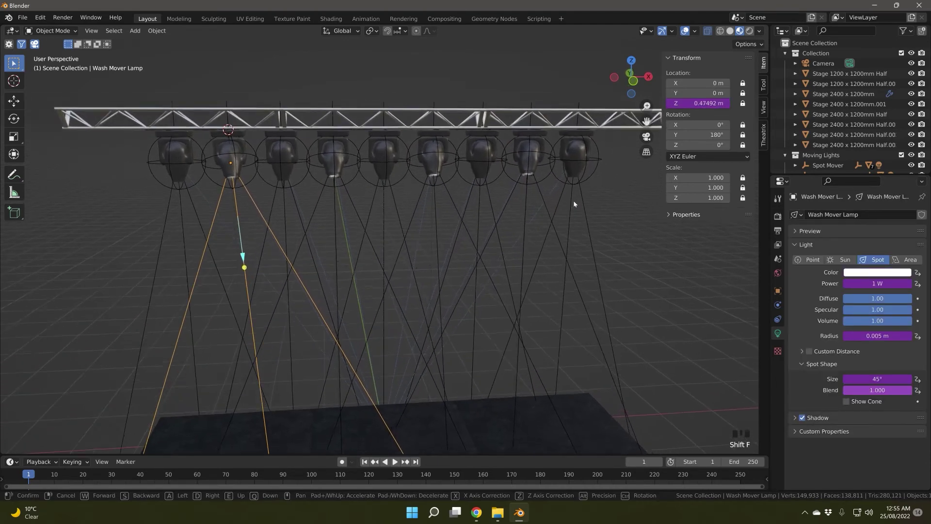
pyautogui.click(451, 221)
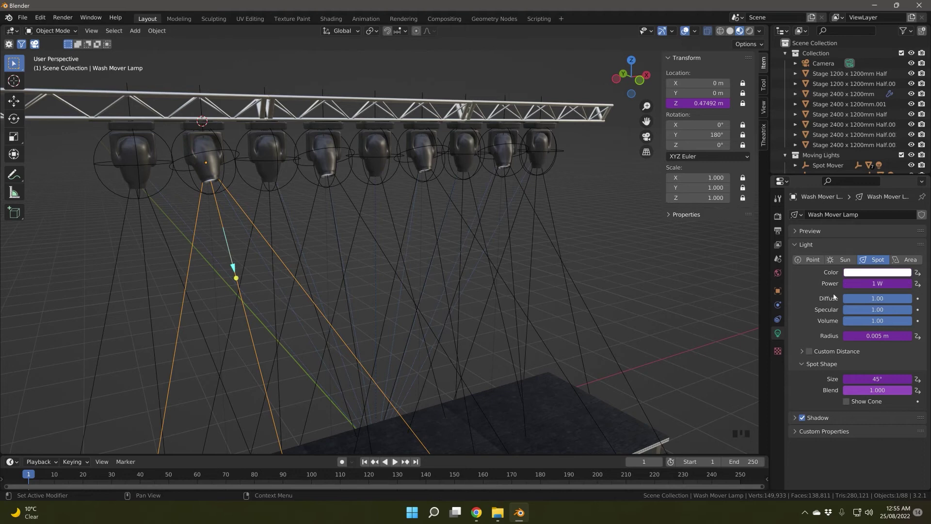
pyautogui.click(796, 245)
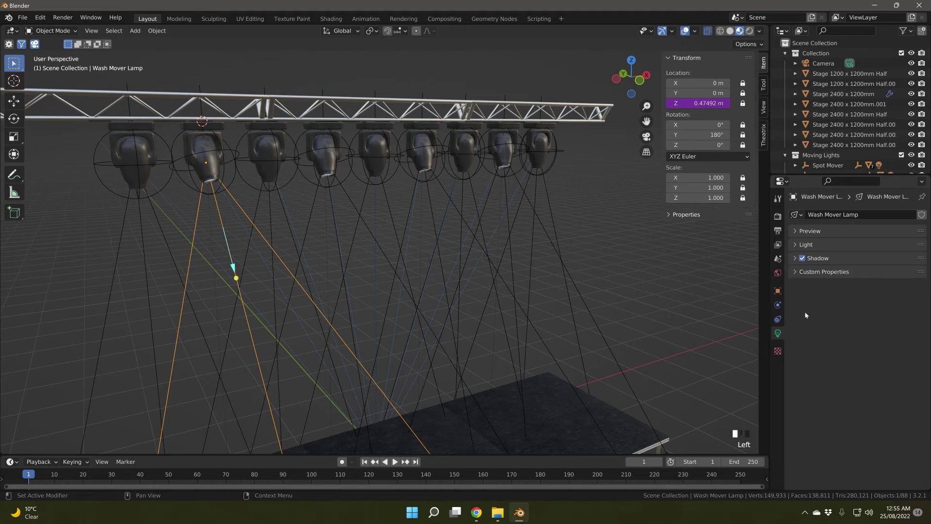
pyautogui.click(796, 272)
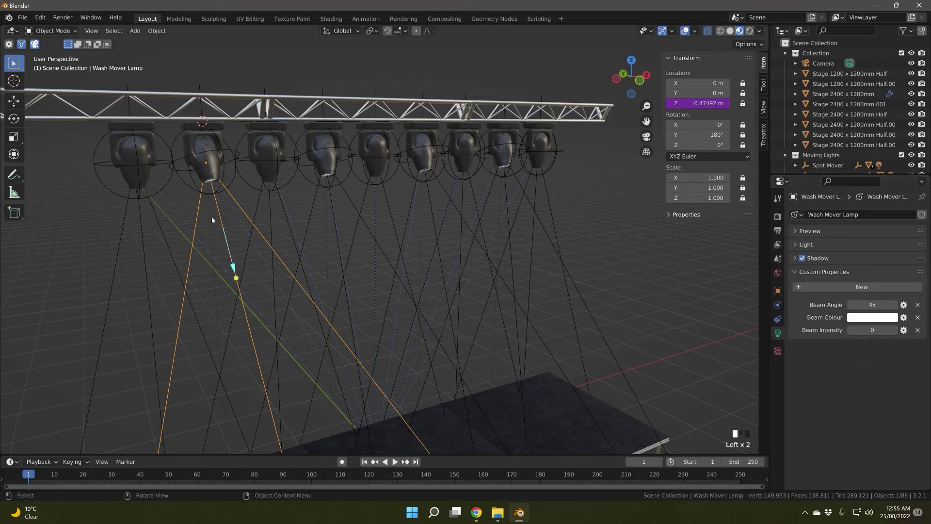
pyautogui.hotkey('shift', 'f')
pyautogui.press('s')
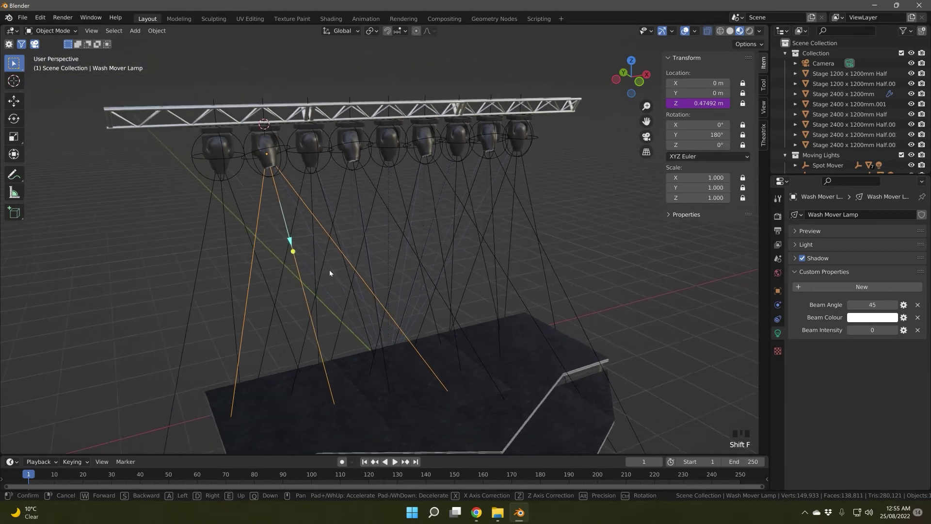
pyautogui.click(332, 270)
# Set the lamp's Beam Angle to 60, Beam Colour to blue-violet and Beam Intensity to 1200.
pyautogui.moveTo(883, 305); pyautogui.dragTo(903, 305)
pyautogui.click(871, 317)
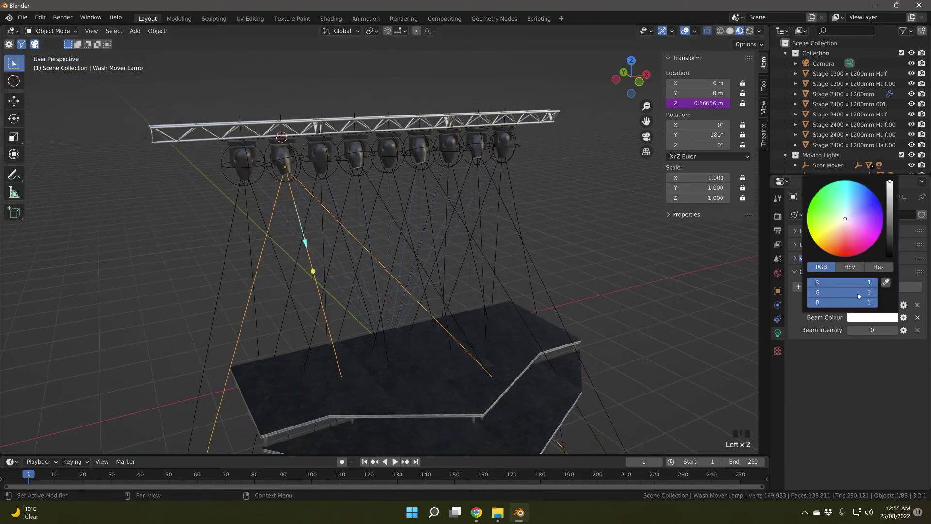
pyautogui.moveTo(849, 284); pyautogui.dragTo(825, 292)
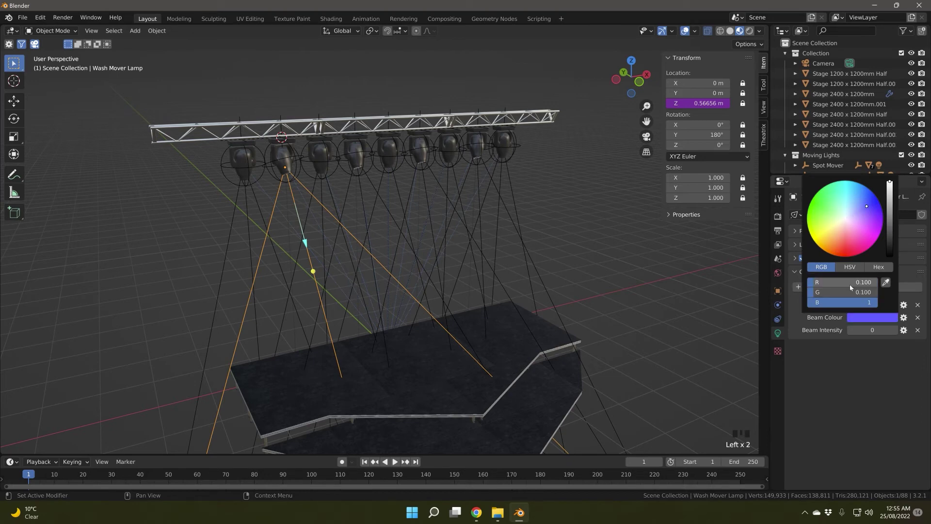
pyautogui.click(872, 330)
pyautogui.write('1200')
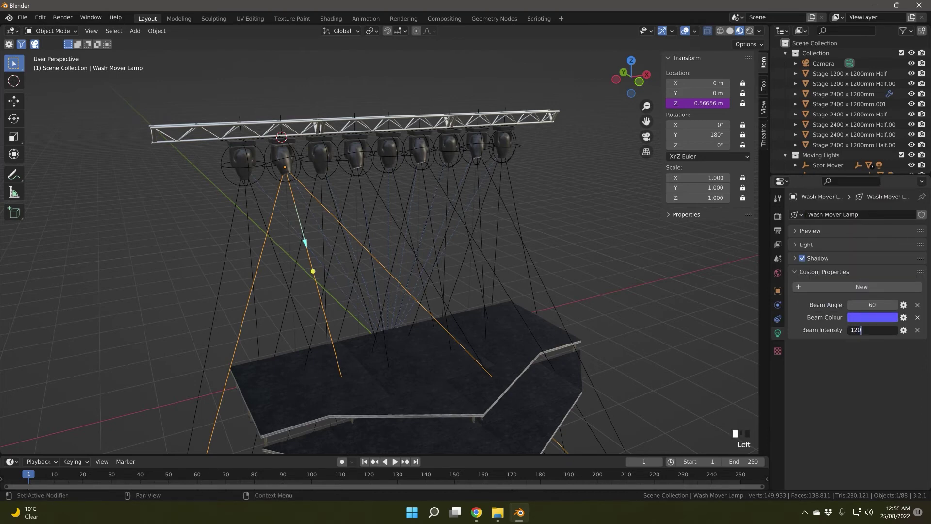
pyautogui.press('Return')
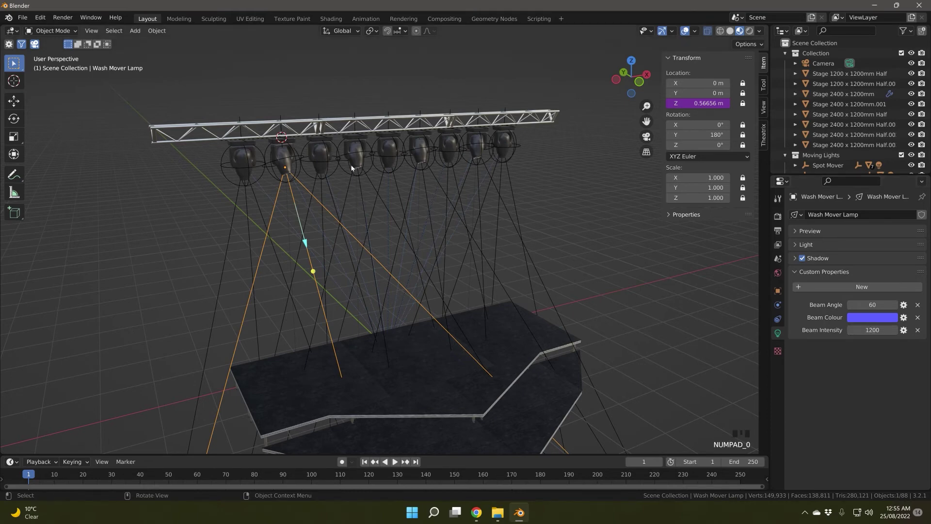
# Paste the beam settings onto Wash Mover Lamp.001, .002 and .003.
pyautogui.click(349, 184)
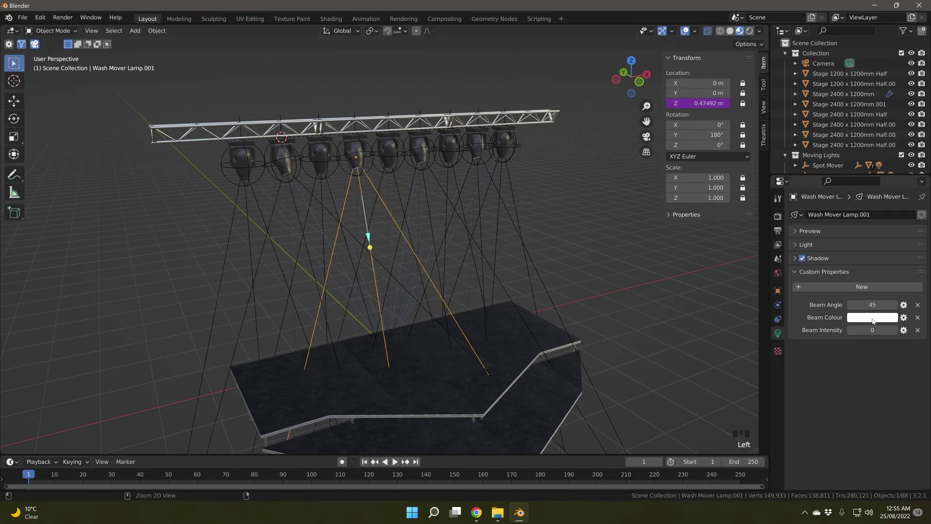
pyautogui.hotkey('ctrl', 'v')
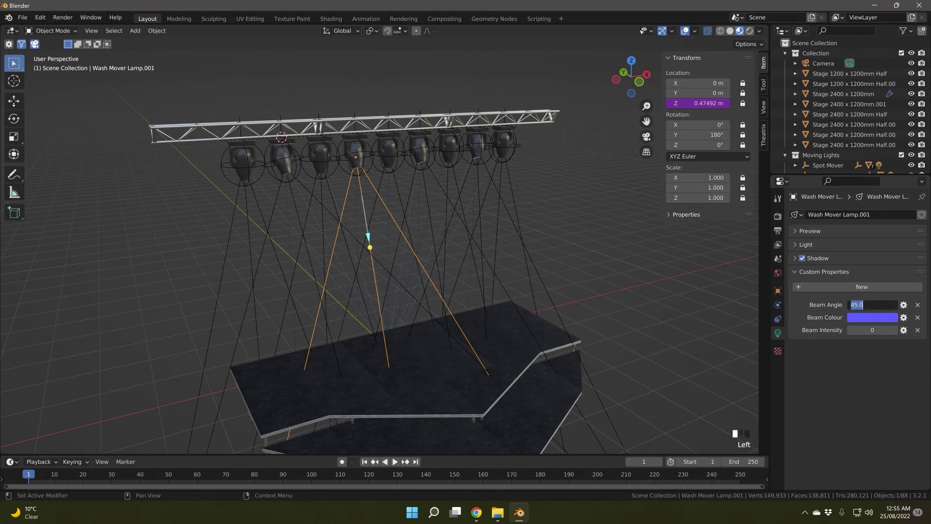
pyautogui.click(570, 229)
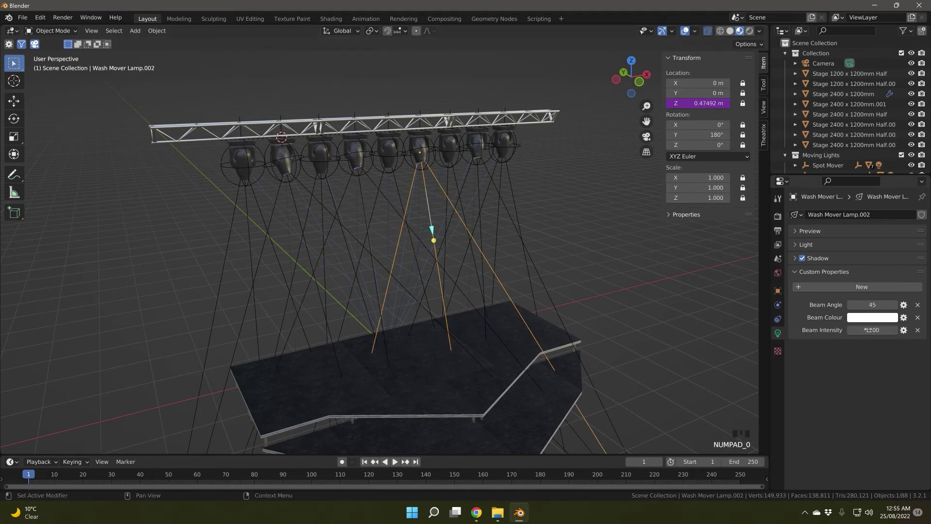
pyautogui.click(477, 146)
pyautogui.moveTo(543, 213); pyautogui.dragTo(409, 189, button='middle')
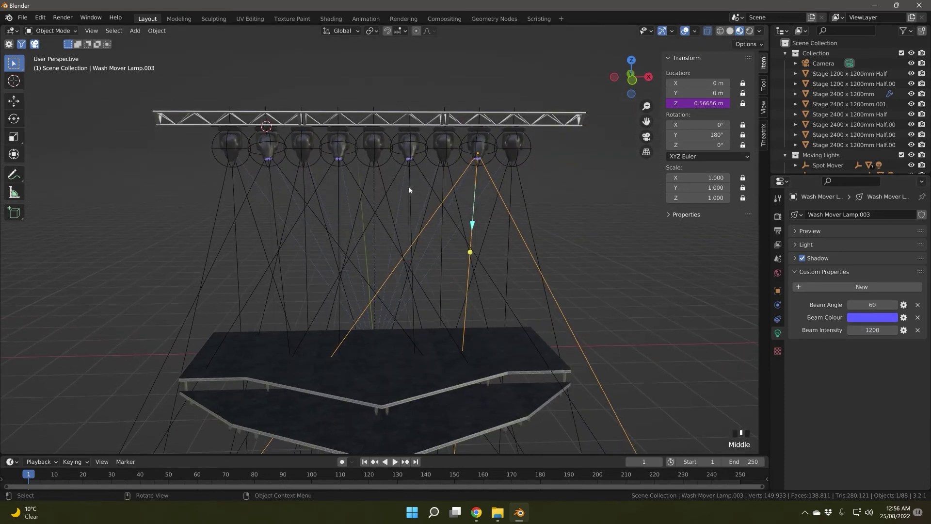
# Switch the render engine to Cycles with GPU as the render device.
pyautogui.click(777, 215)
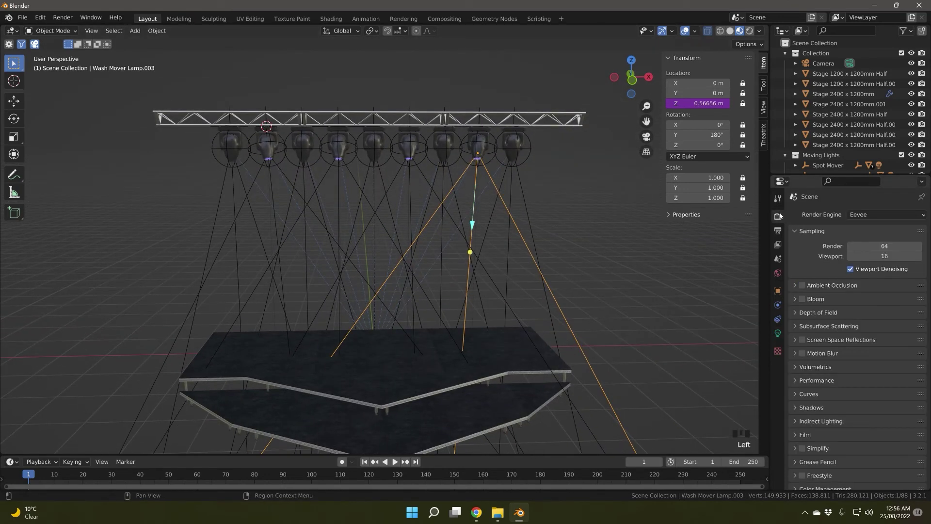
pyautogui.click(882, 214)
pyautogui.click(878, 248)
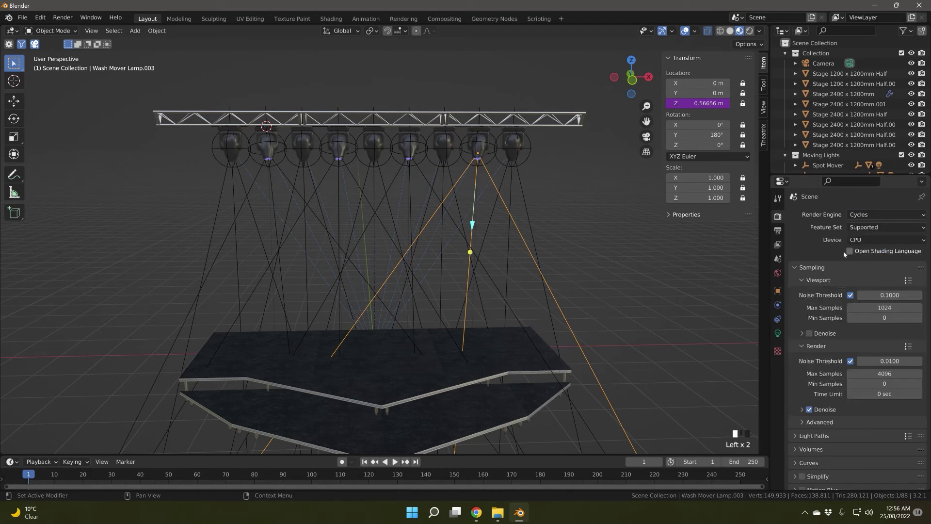
pyautogui.click(873, 236)
pyautogui.click(876, 246)
pyautogui.click(869, 238)
pyautogui.click(866, 268)
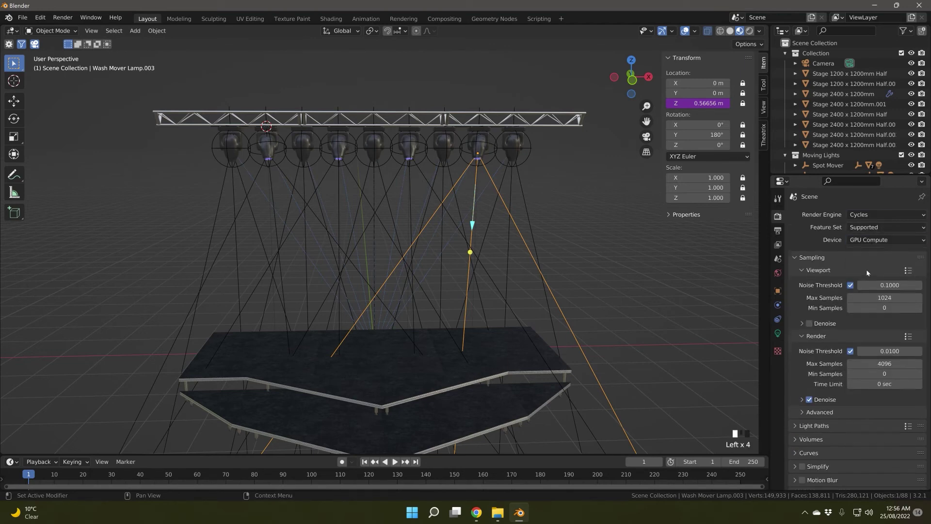
# Set render Max Samples to 2048 and enable OptiX viewport denoising with Albedo and Normal passes.
pyautogui.click(885, 363)
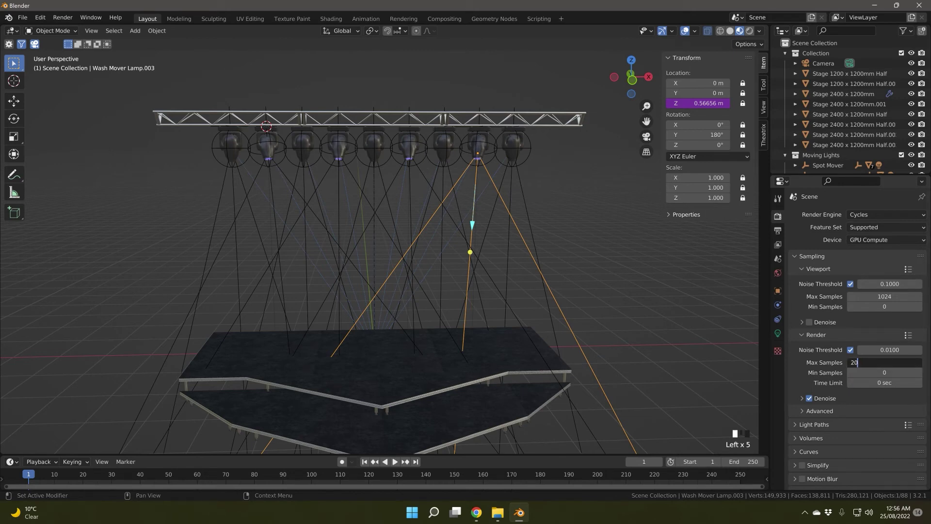
pyautogui.write('2048')
pyautogui.press('Return')
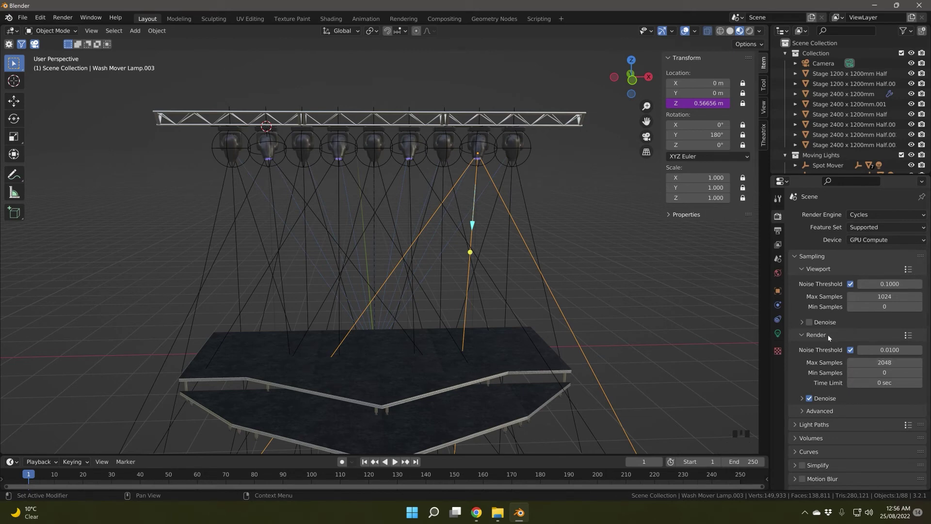
pyautogui.click(824, 322)
pyautogui.click(868, 337)
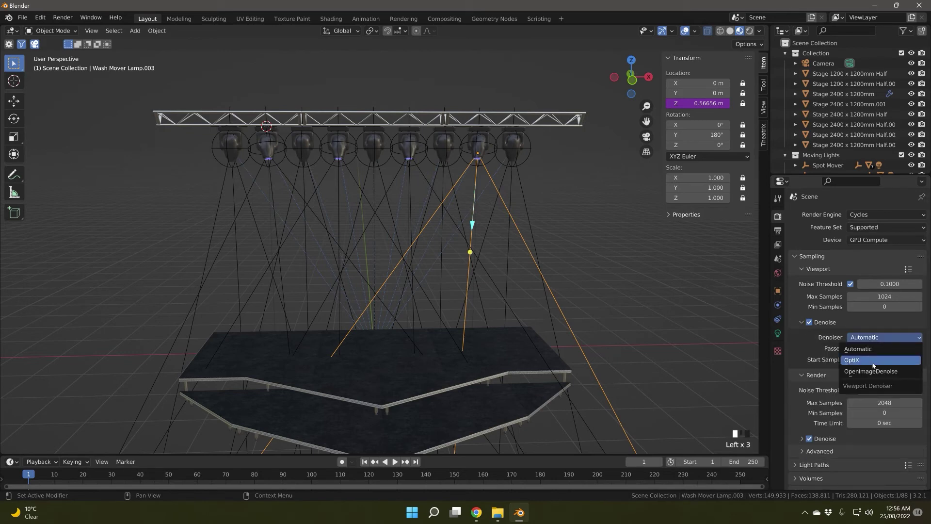
pyautogui.click(871, 348)
pyautogui.moveTo(870, 348); pyautogui.dragTo(867, 382)
pyautogui.scroll(-3, 793, 386)
pyautogui.click(824, 414)
pyautogui.scroll(-3, 853, 410)
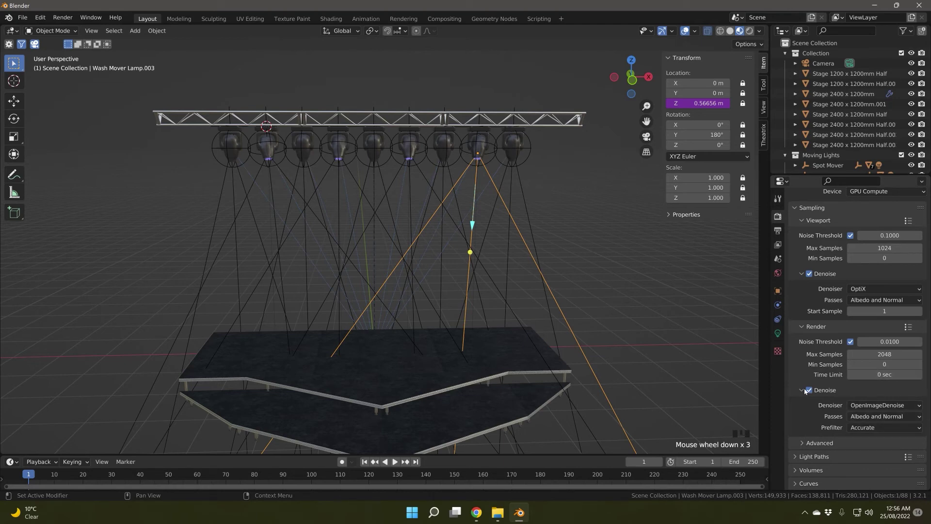
pyautogui.click(802, 390)
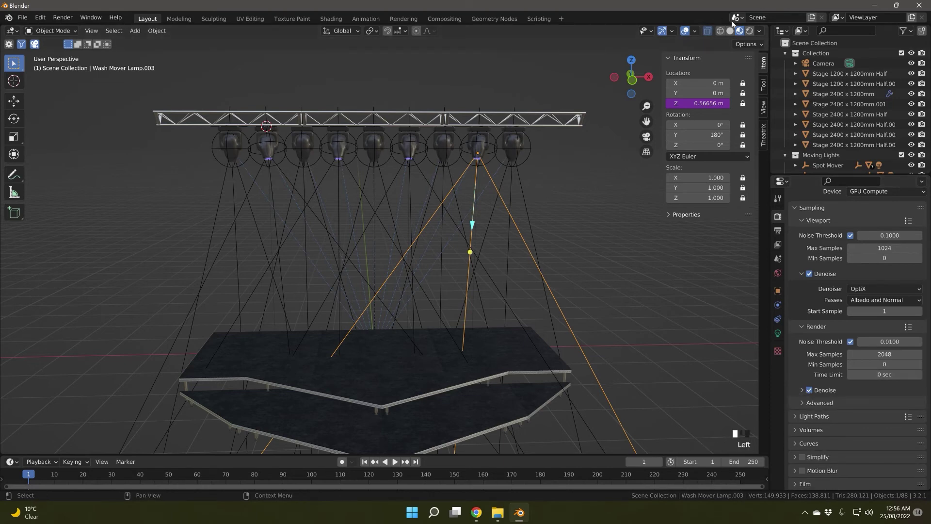
# Switch the viewport to Rendered shading and reset the left Spot Mover Rotation's rotation to 0.
pyautogui.click(749, 31)
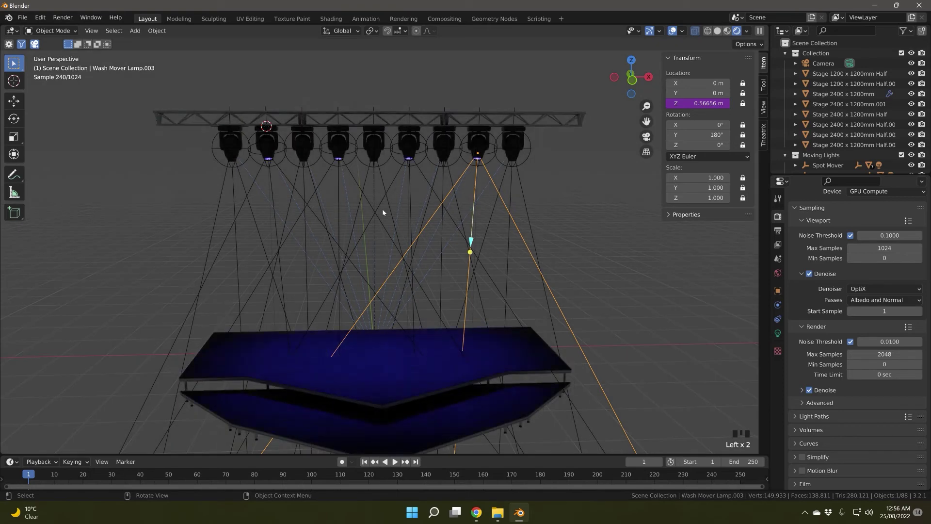
pyautogui.moveTo(385, 215); pyautogui.dragTo(254, 185, button='middle')
pyautogui.click(246, 169)
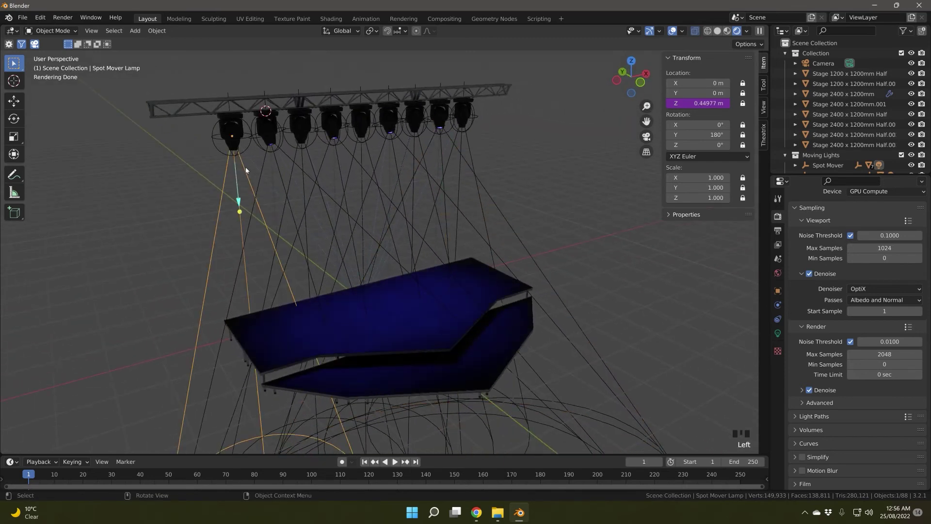
pyautogui.click(247, 144)
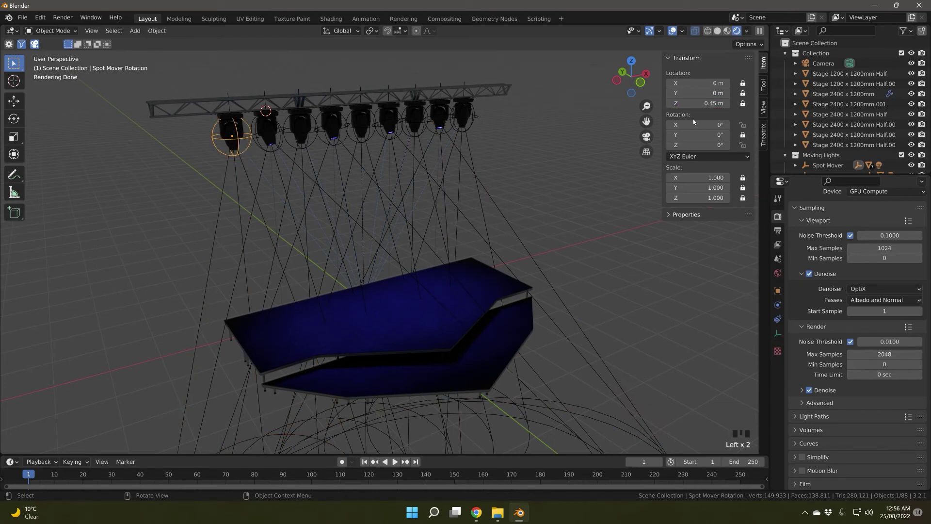
pyautogui.click(247, 145)
pyautogui.moveTo(701, 125); pyautogui.dragTo(703, 145)
pyautogui.write('0')
pyautogui.press('Return')
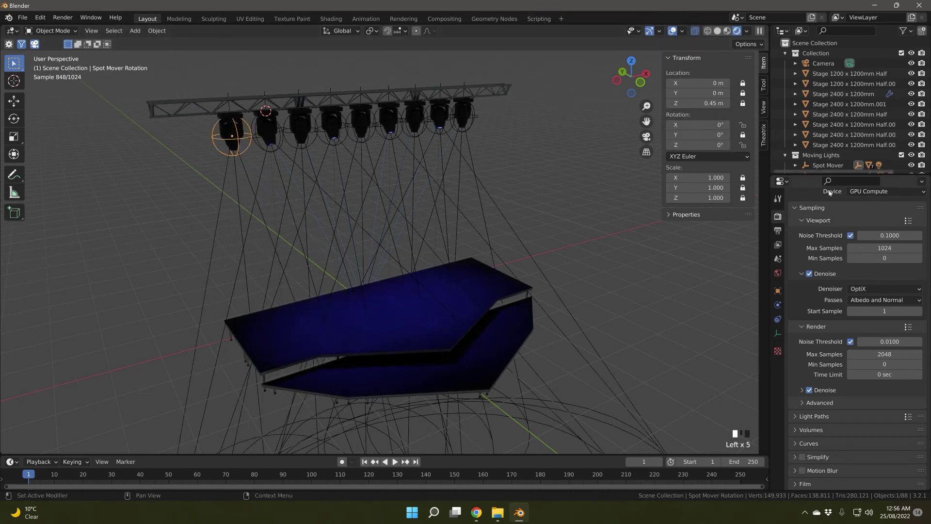
# Add a plain-axes Empty at the world origin and move it to Z 0.5 m, Y -2.4 m.
pyautogui.click(778, 318)
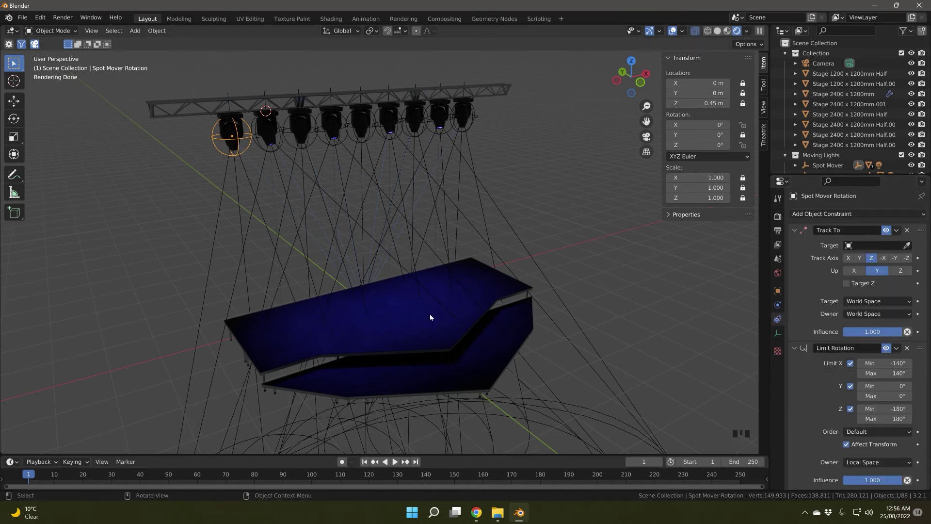
pyautogui.hotkey('shift', 's')
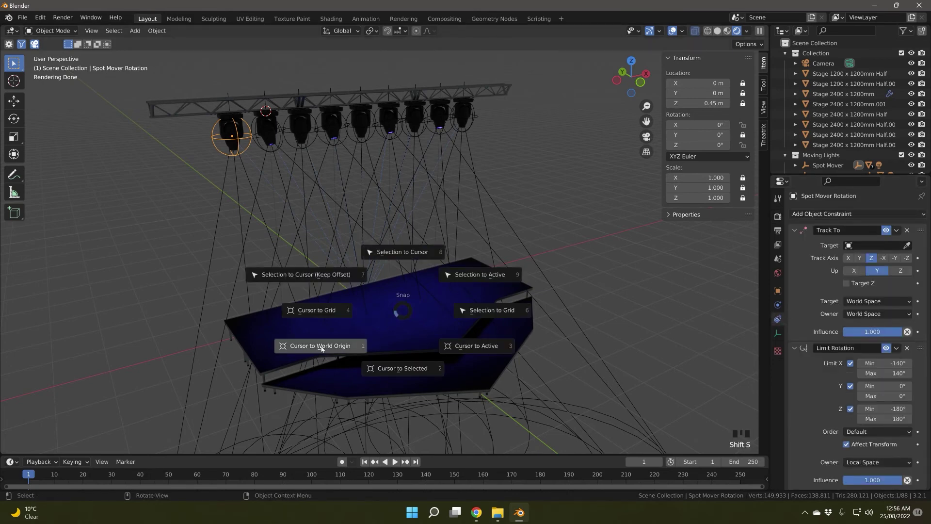
pyautogui.click(397, 315)
pyautogui.hotkey('shift', 'a')
pyautogui.moveTo(448, 298)
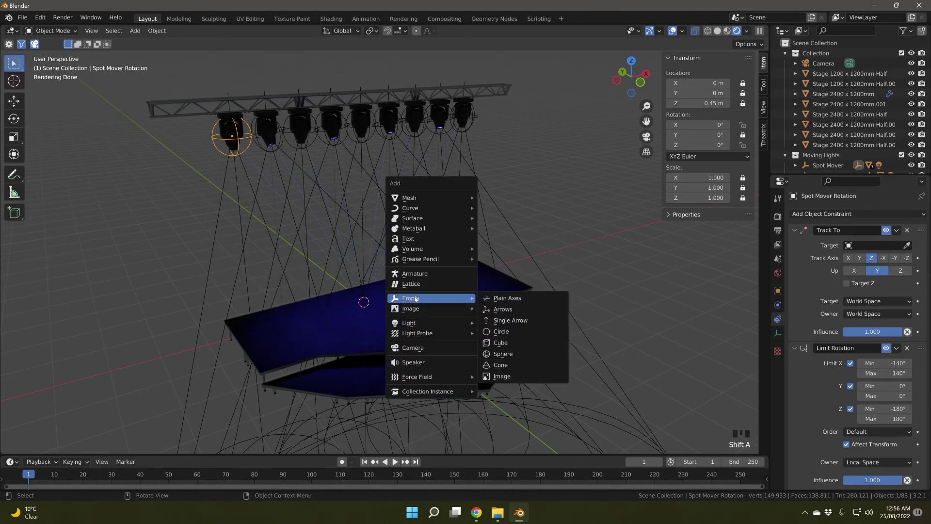
pyautogui.click(523, 302)
pyautogui.write('g')
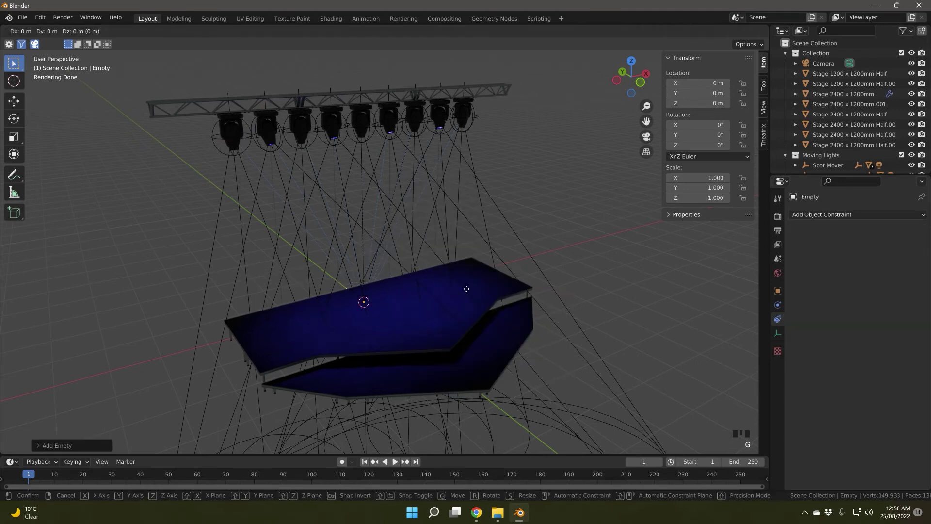
pyautogui.write('z0.5')
pyautogui.press('Return')
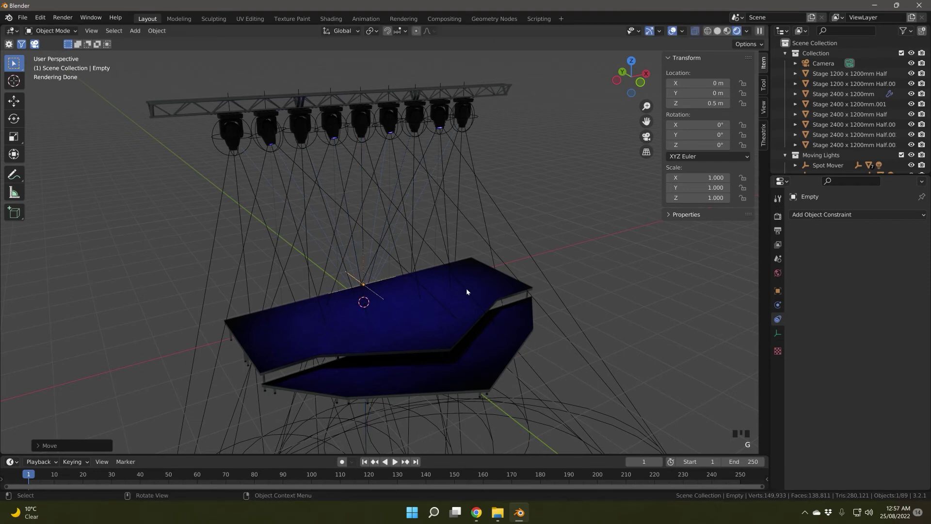
pyautogui.write('y-2.4')
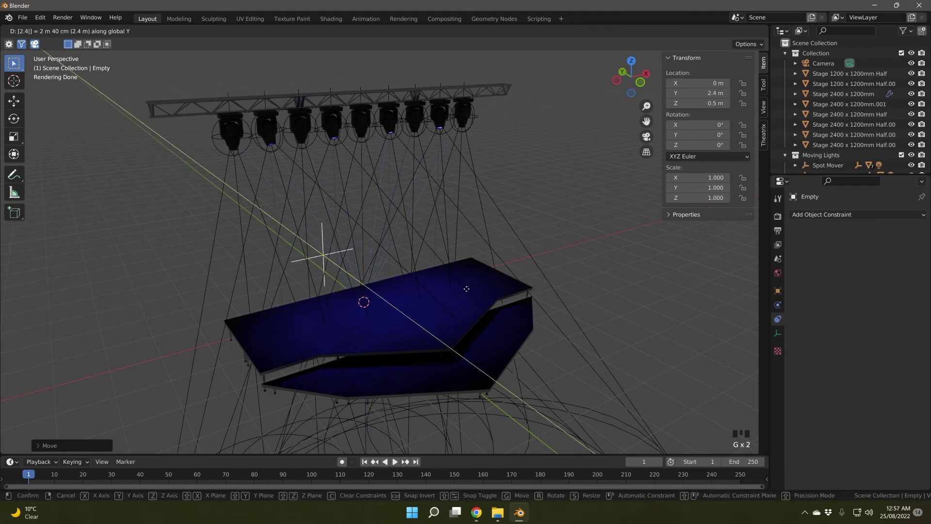
pyautogui.press('Return')
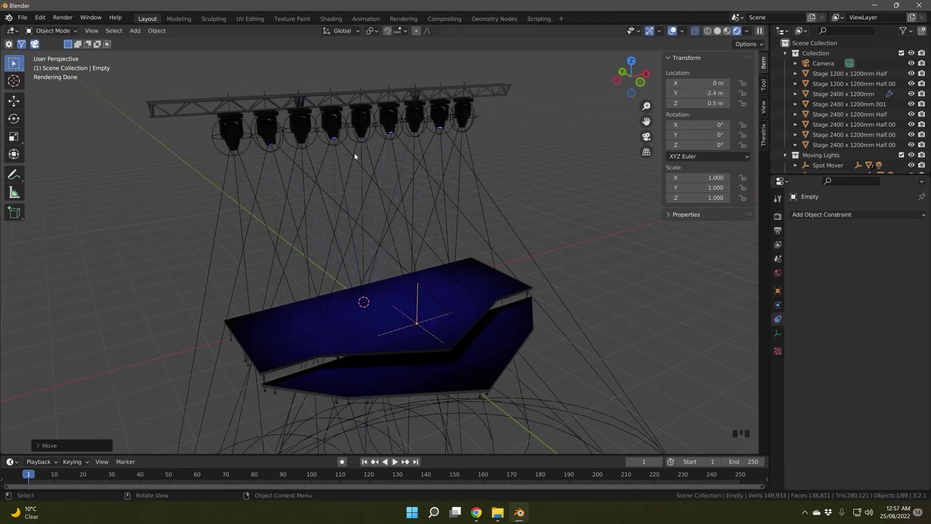
# Set the Empty as the Track To target for each Spot Mover Rotation object.
pyautogui.click(248, 149)
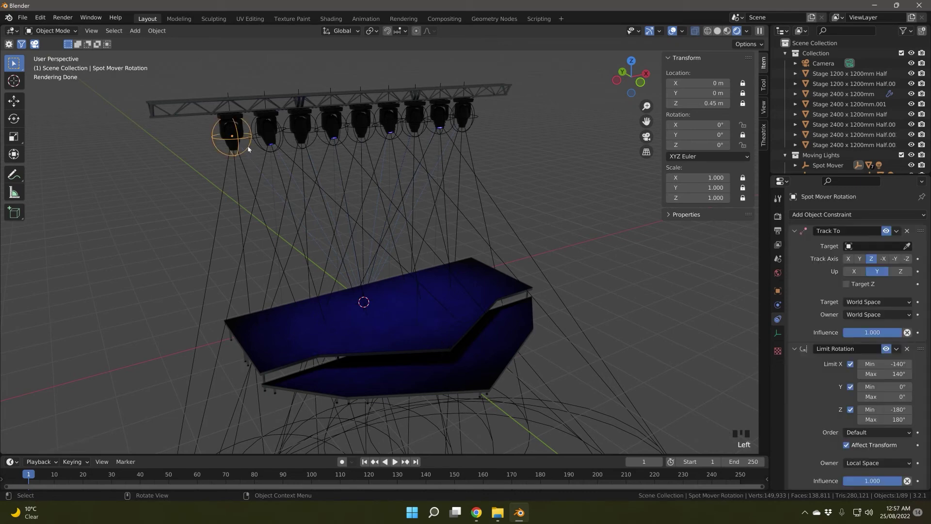
pyautogui.moveTo(203, 176); pyautogui.dragTo(234, 175, button='middle')
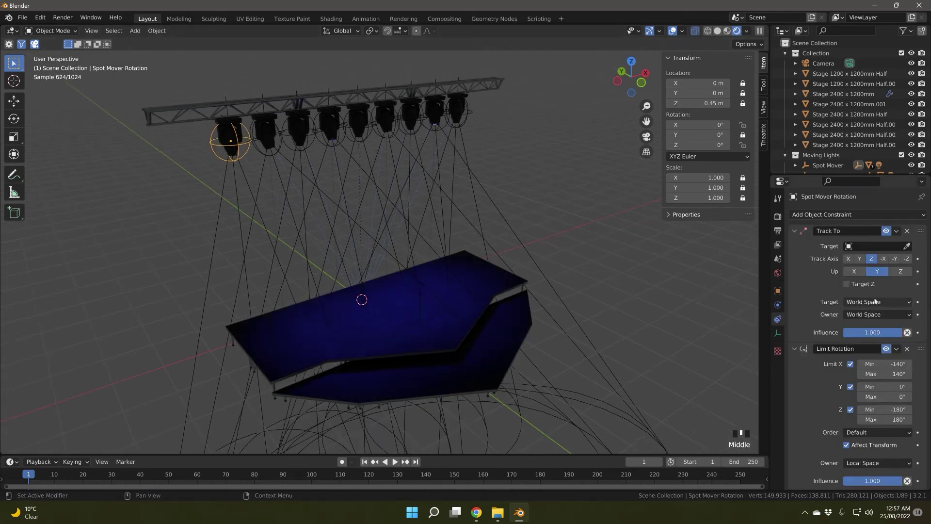
pyautogui.click(878, 247)
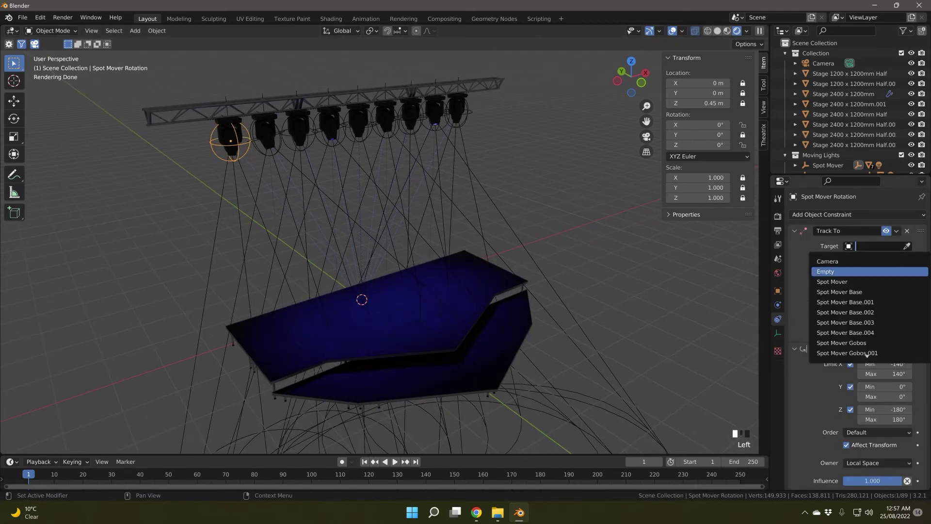
pyautogui.click(824, 272)
pyautogui.click(305, 143)
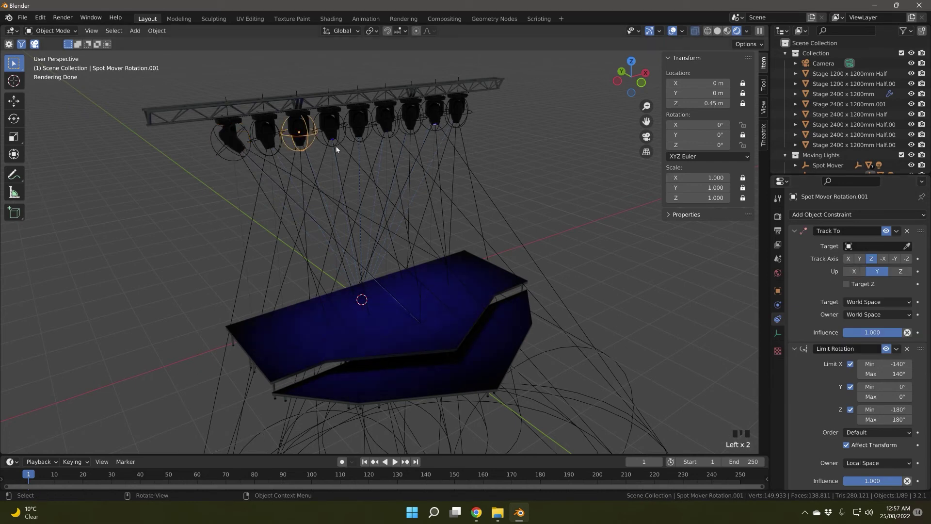
pyautogui.click(872, 245)
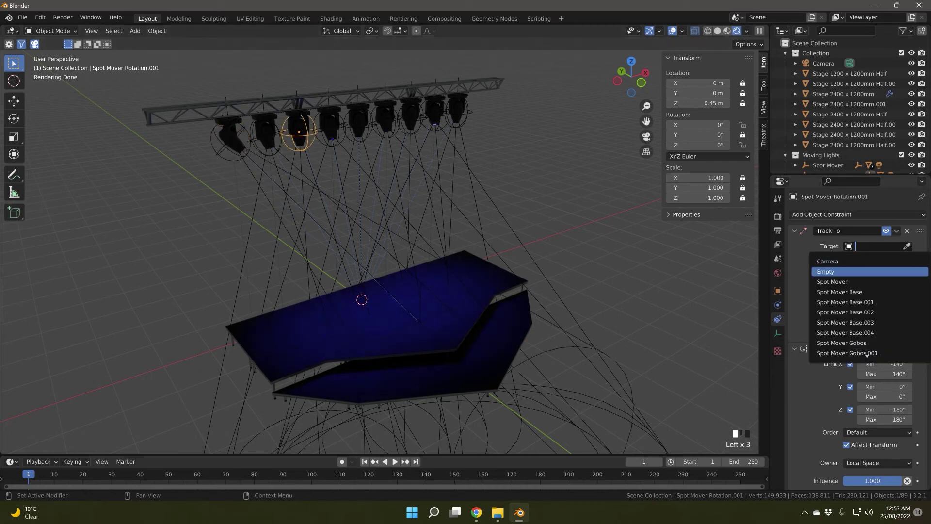
pyautogui.click(370, 132)
pyautogui.click(872, 246)
pyautogui.click(410, 119)
pyautogui.click(873, 246)
pyautogui.click(825, 272)
pyautogui.click(456, 111)
pyautogui.click(873, 246)
pyautogui.click(826, 272)
# Select the Empty and try a horizontal move, cancelling to leave it in place.
pyautogui.moveTo(369, 310); pyautogui.dragTo(389, 316, button='middle')
pyautogui.click(403, 299)
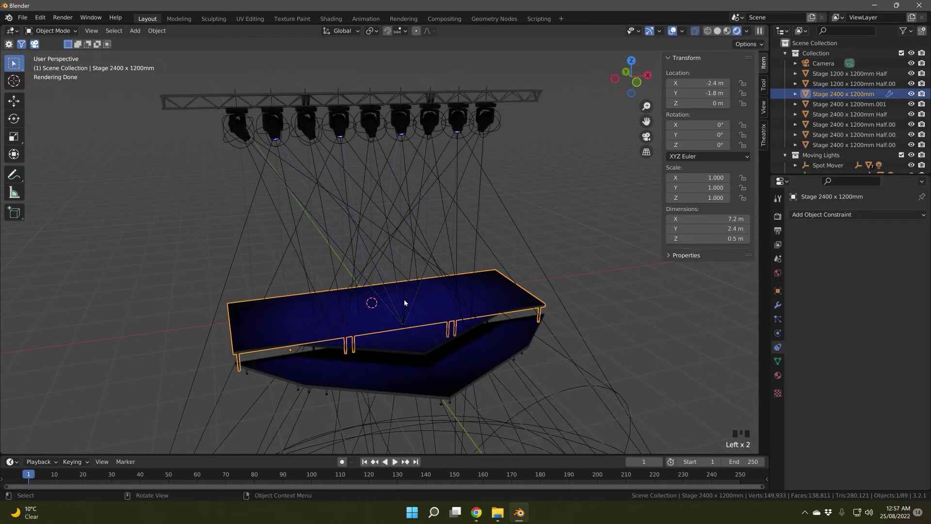
pyautogui.click(404, 302)
pyautogui.press('g')
pyautogui.hotkey('shift', 'z')
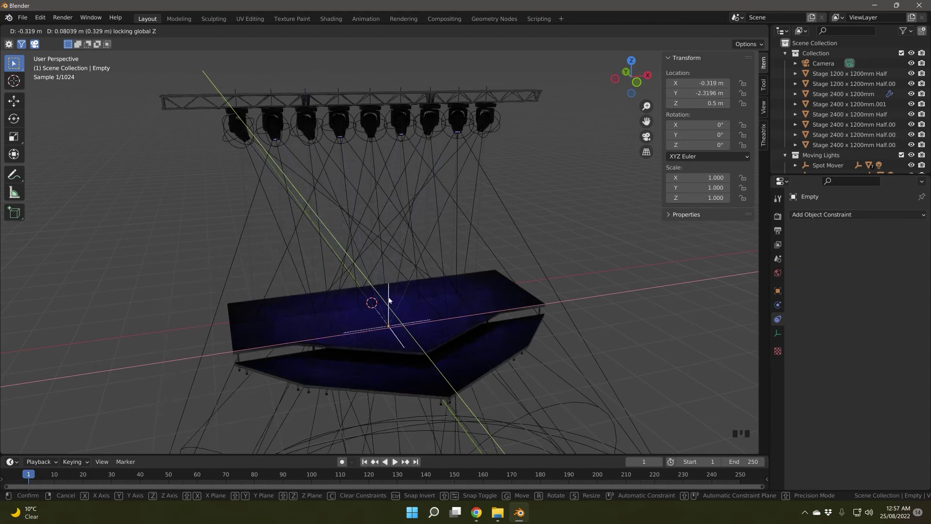
pyautogui.rightClick(389, 299)
pyautogui.moveTo(427, 204); pyautogui.dragTo(382, 149, button='middle')
# Select the middle spot mover lamp and bring its custom properties into view.
pyautogui.click(260, 148)
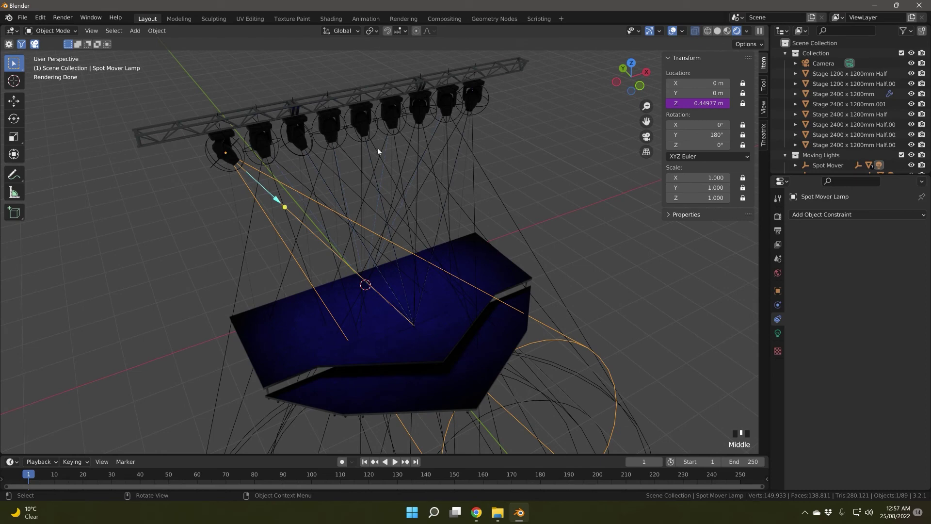
pyautogui.click(361, 127)
pyautogui.click(777, 333)
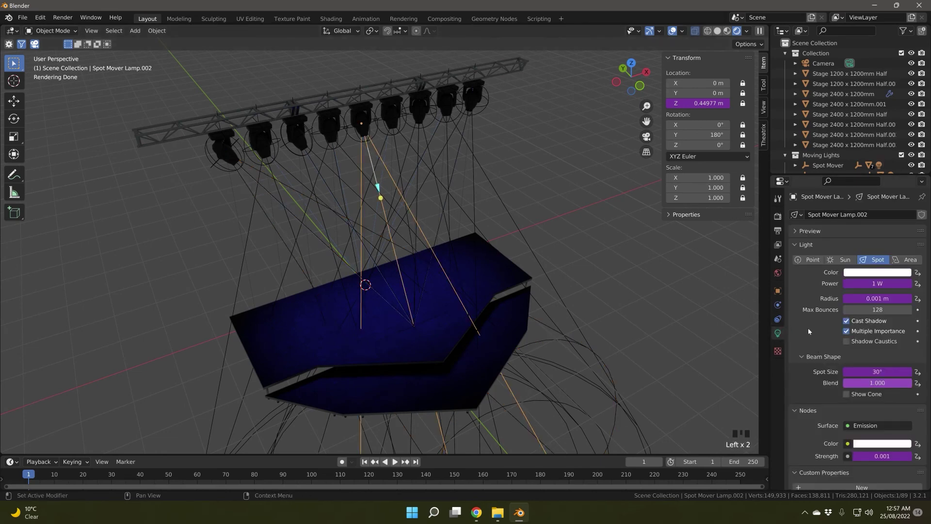
pyautogui.click(805, 245)
pyautogui.click(807, 258)
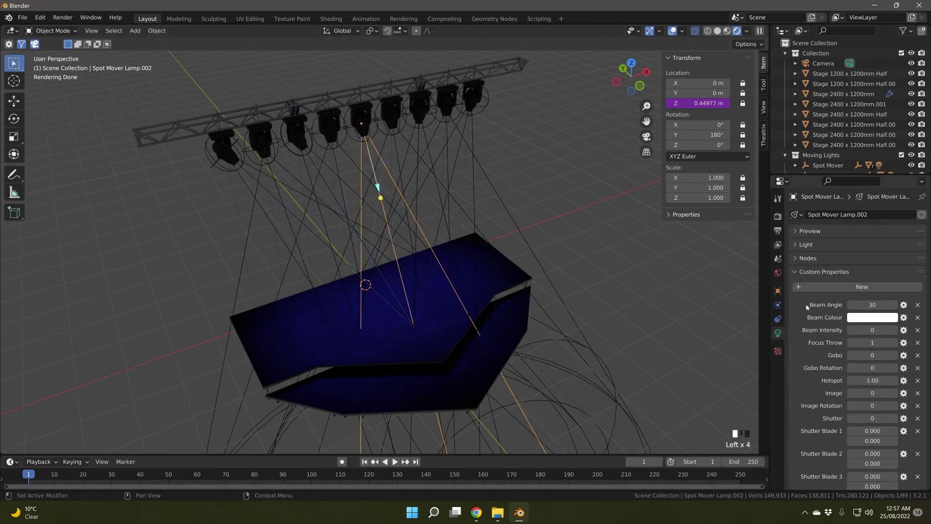
pyautogui.scroll(-12, 816, 329)
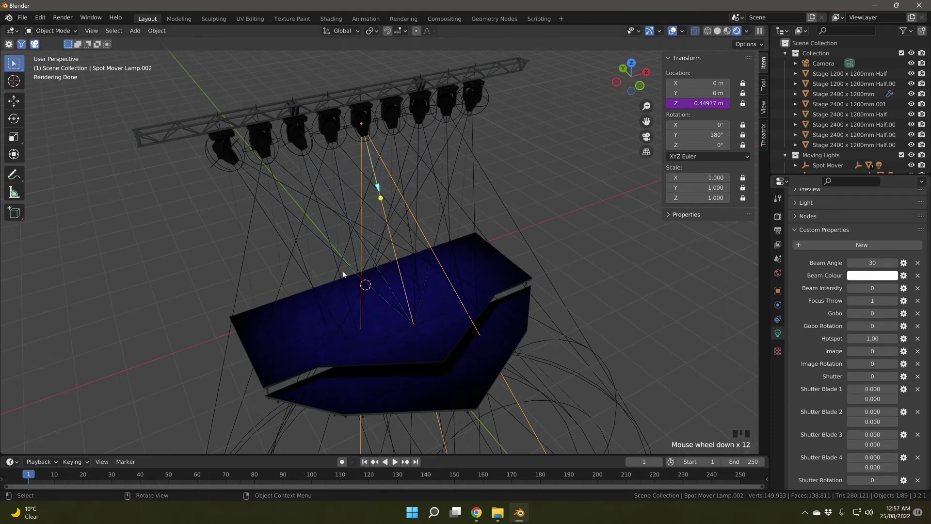
pyautogui.moveTo(343, 160); pyautogui.dragTo(361, 209, button='middle')
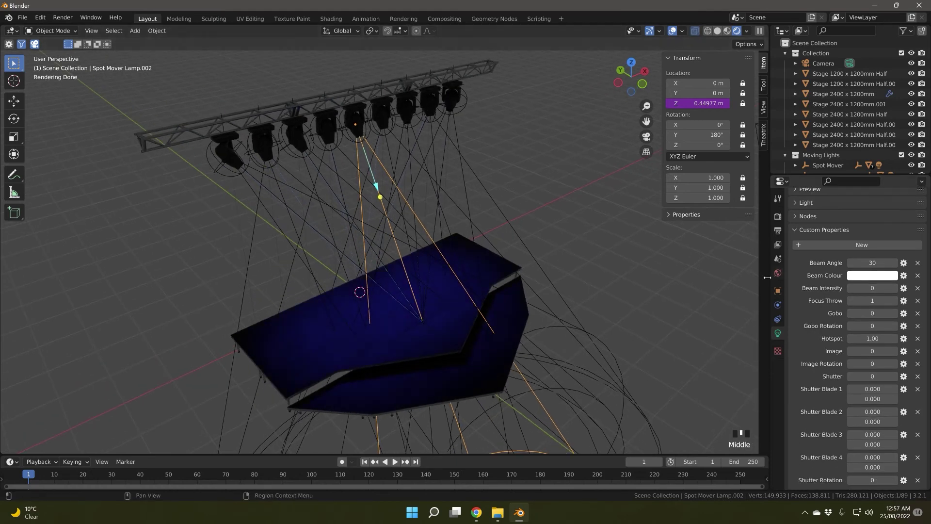
# Set the lamp's Beam Intensity to 2400 and Gobo to 5.
pyautogui.click(867, 288)
pyautogui.write('2400')
pyautogui.press('Return')
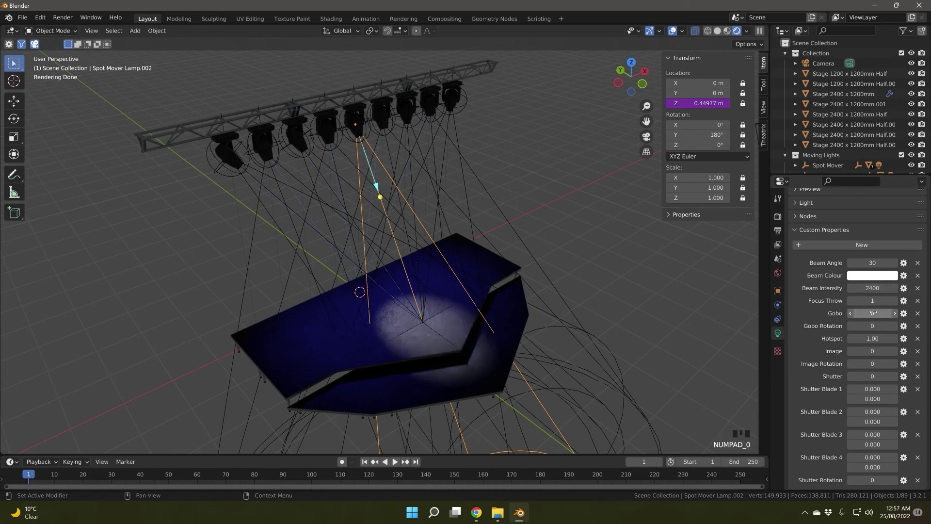
pyautogui.click(871, 313)
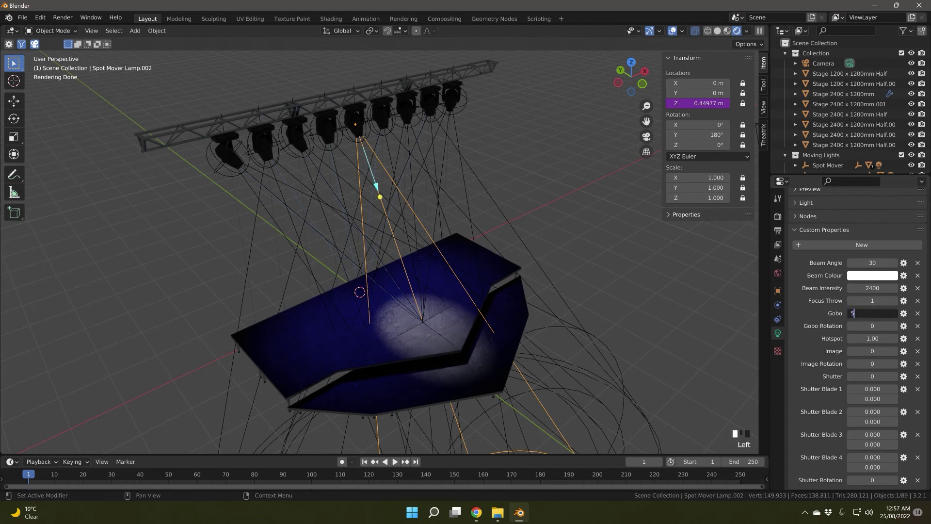
pyautogui.write('5')
pyautogui.press('Return')
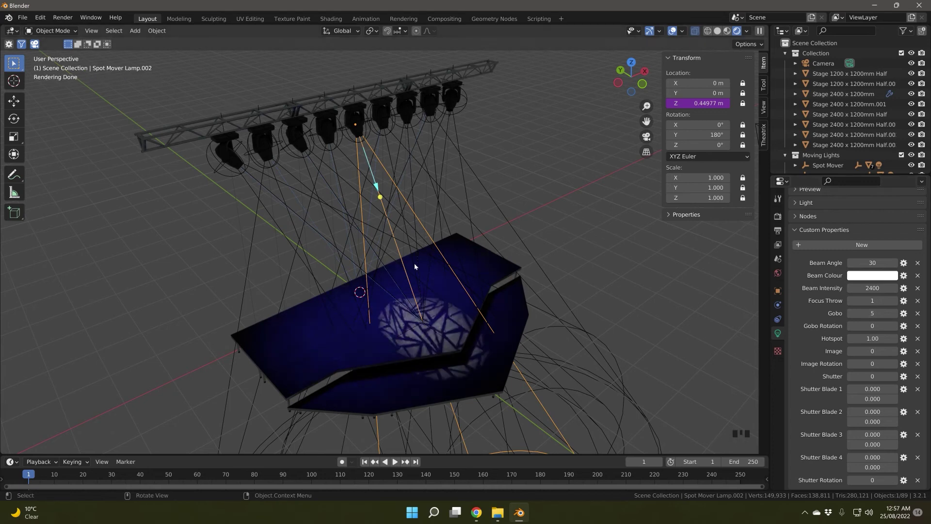
# Select the other spot mover lamps, ending on the rightmost Spot Mover Lamp.004.
pyautogui.moveTo(415, 289); pyautogui.dragTo(371, 291, button='middle')
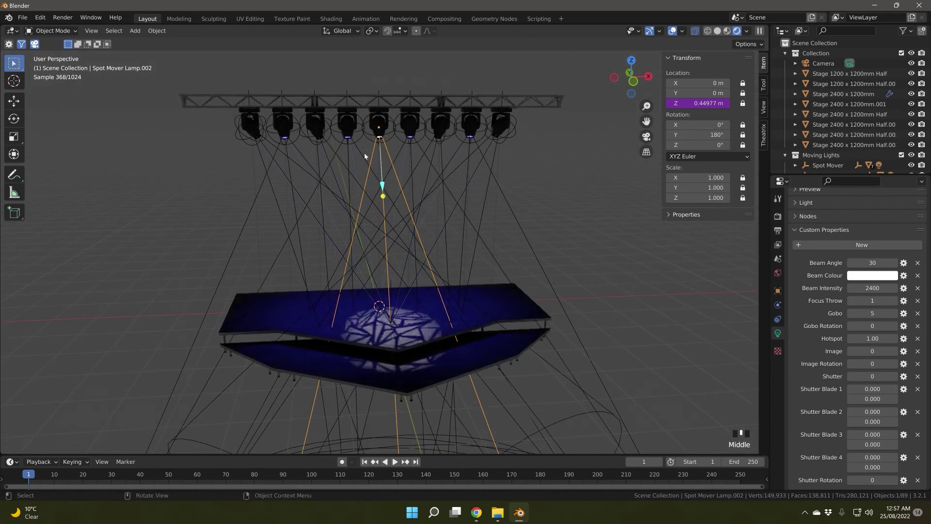
pyautogui.click(328, 145)
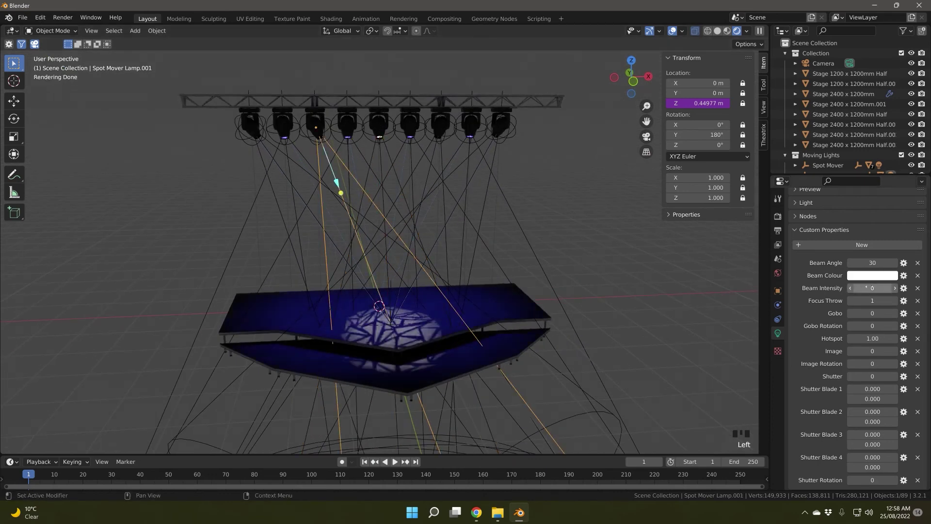
pyautogui.click(251, 127)
pyautogui.click(871, 288)
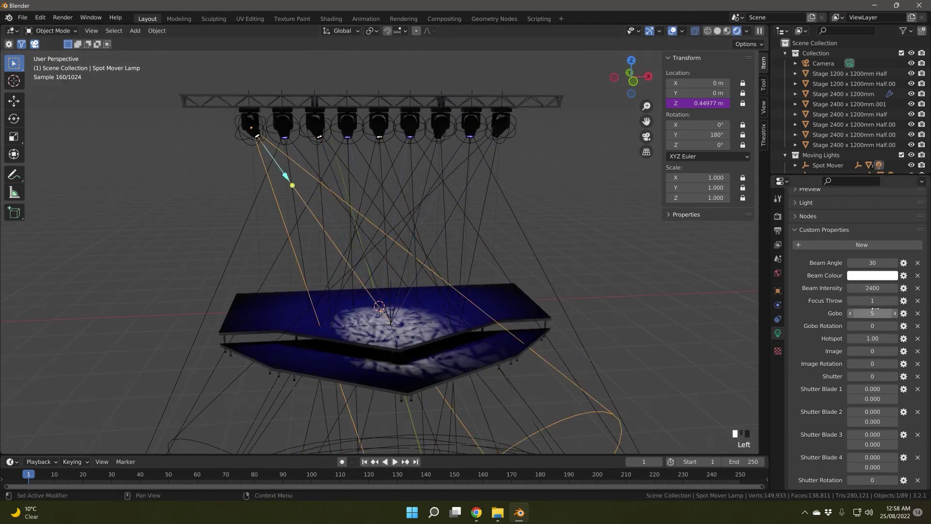
pyautogui.click(440, 127)
pyautogui.click(499, 127)
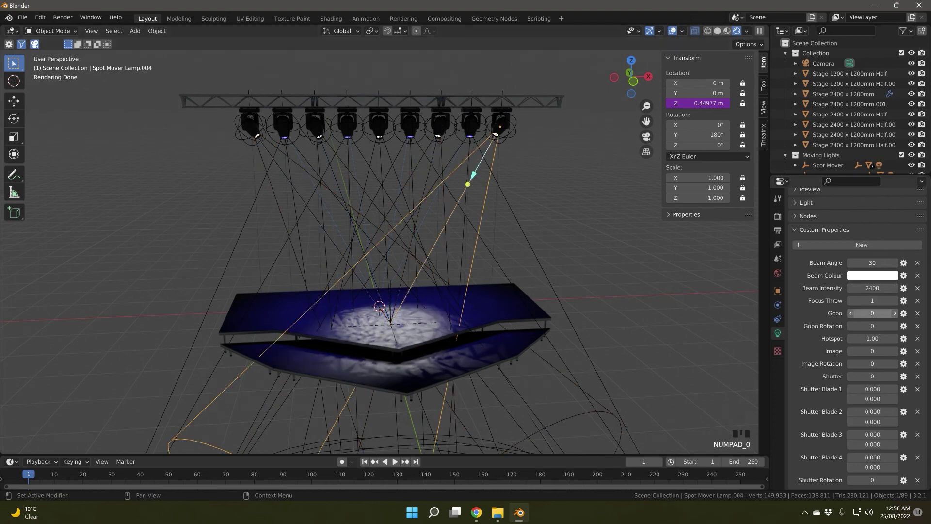
pyautogui.moveTo(530, 182); pyautogui.dragTo(400, 266, button='middle')
pyautogui.scroll(-3, 370, 268)
pyautogui.scroll(2, 370, 268)
pyautogui.scroll(1, 399, 269)
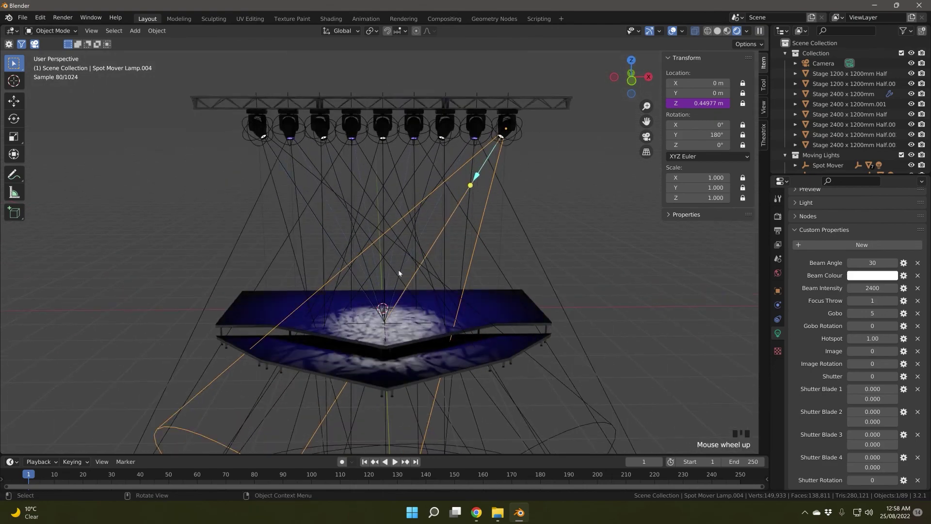
# Make the world black by setting its Strength and colour RGB values to 0.
pyautogui.click(777, 272)
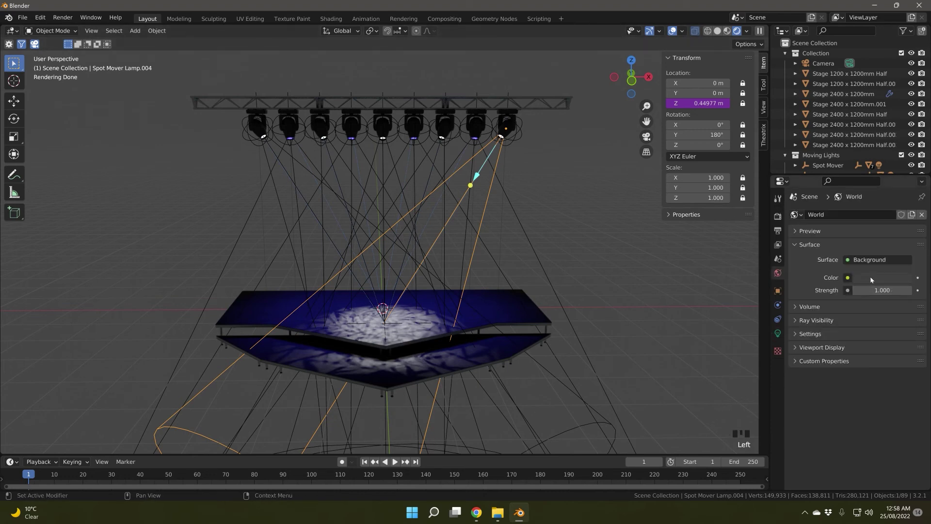
pyautogui.moveTo(887, 297); pyautogui.dragTo(834, 297)
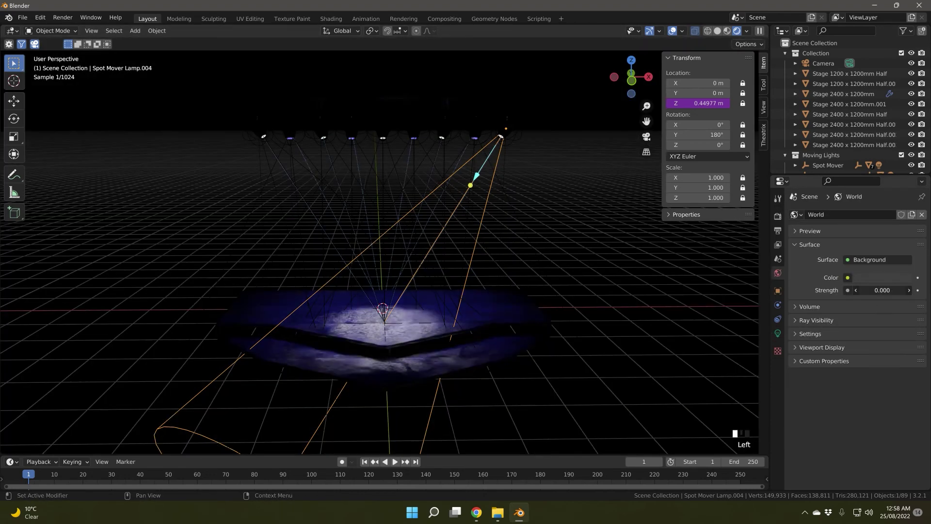
pyautogui.click(900, 277)
pyautogui.moveTo(866, 231); pyautogui.dragTo(867, 252)
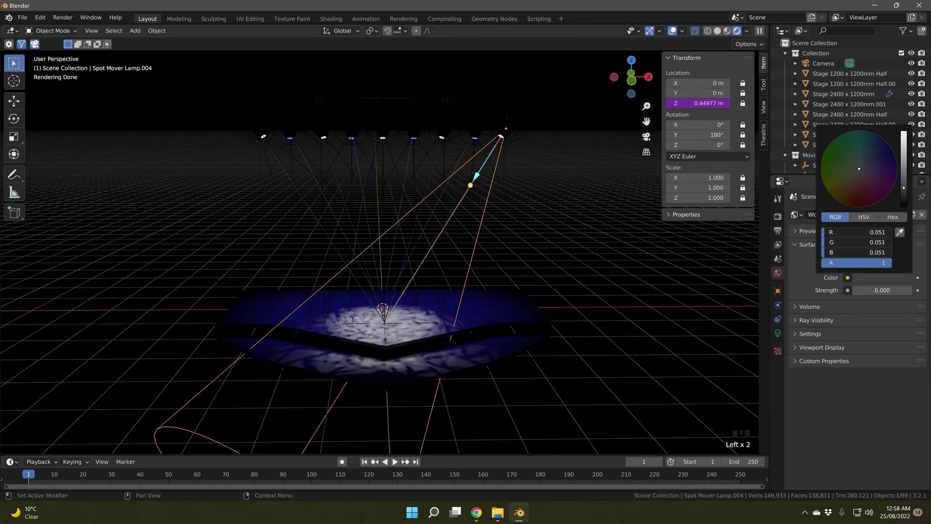
pyautogui.write('0876')
pyautogui.press('Return')
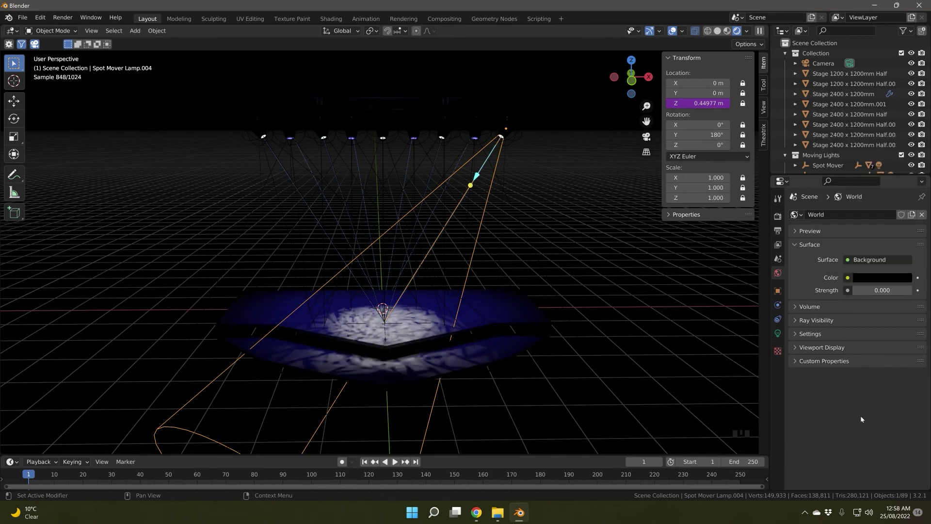
# Set the world Volume to Volume Scatter with Density 0.005.
pyautogui.click(856, 307)
pyautogui.click(868, 322)
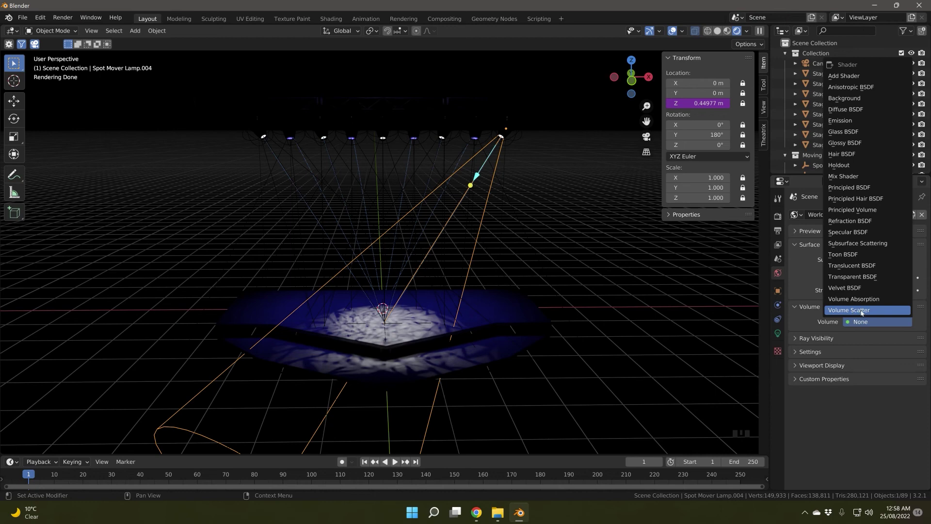
pyautogui.click(850, 311)
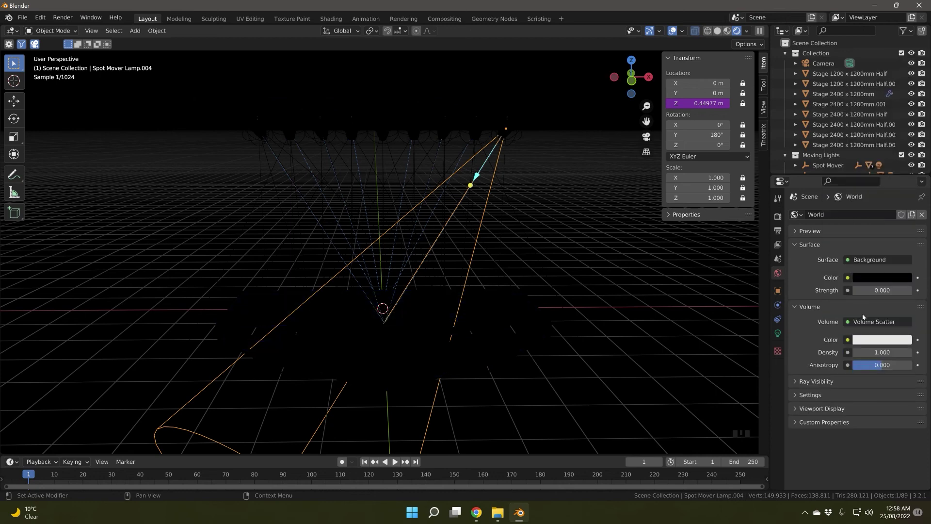
pyautogui.doubleClick(867, 352)
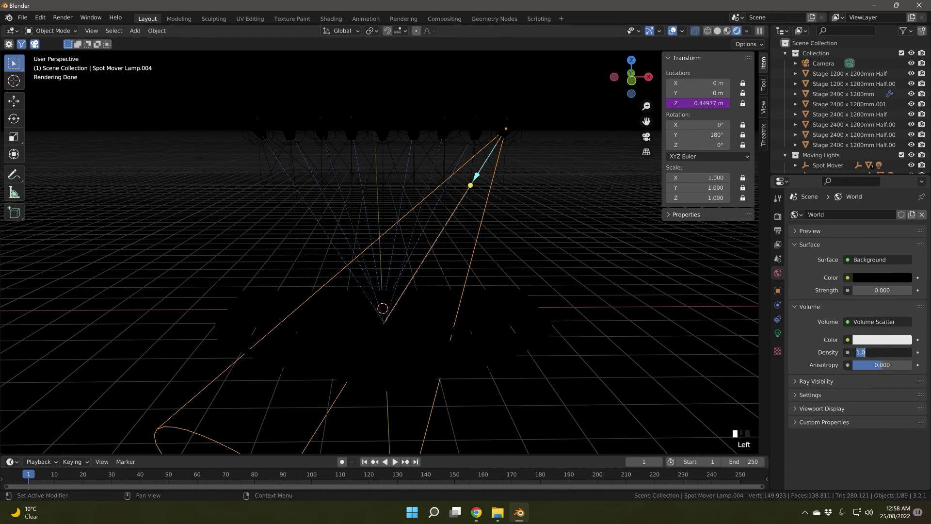
pyautogui.write('0.')
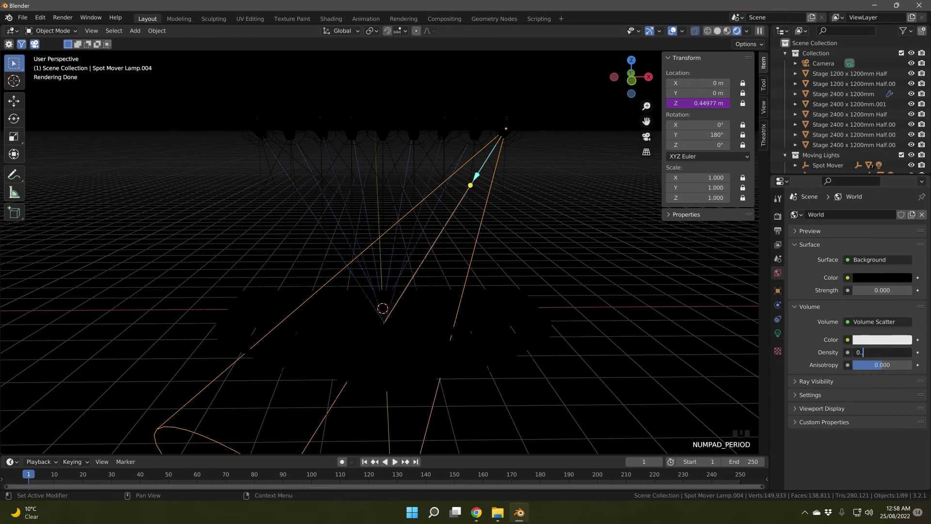
pyautogui.write('005')
pyautogui.press('Return')
pyautogui.moveTo(388, 232); pyautogui.dragTo(427, 347, button='middle')
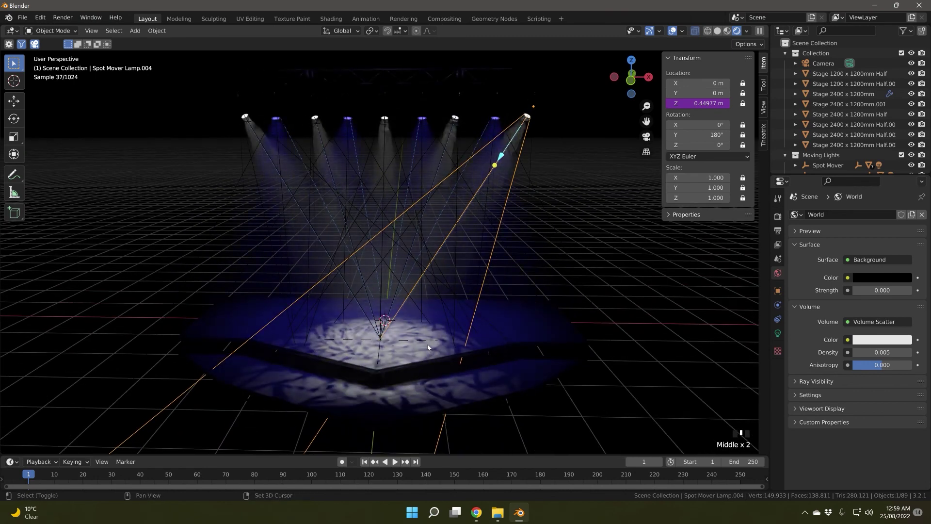
# Add a floor plane and scale it up by 20.
pyautogui.hotkey('shift', 'a')
pyautogui.moveTo(426, 244)
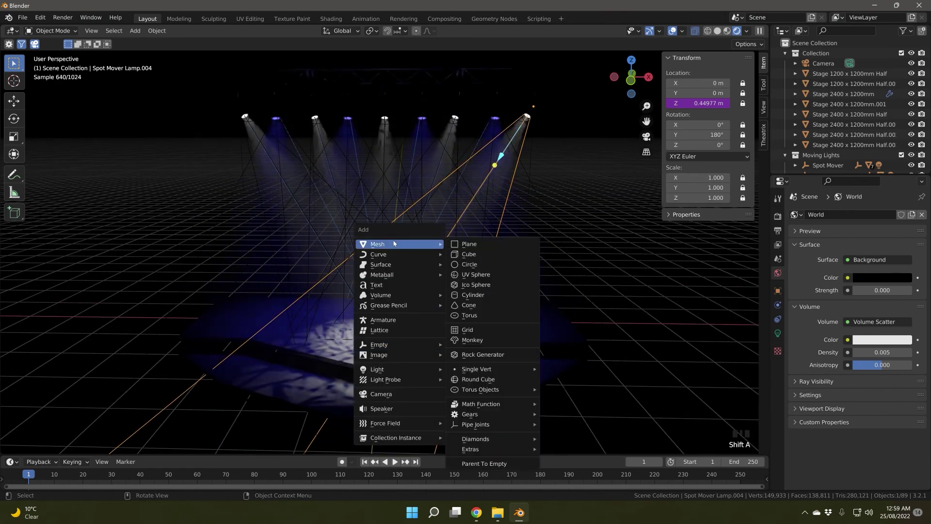
pyautogui.click(491, 244)
pyautogui.write('s20')
pyautogui.press('Return')
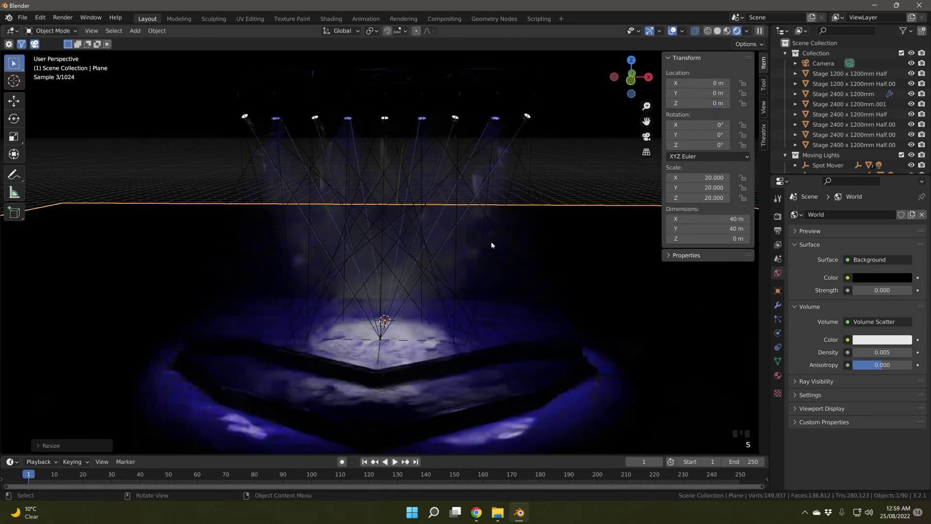
# Move the Camera to location X 0, Y -16 m, Z 2 m.
pyautogui.click(823, 63)
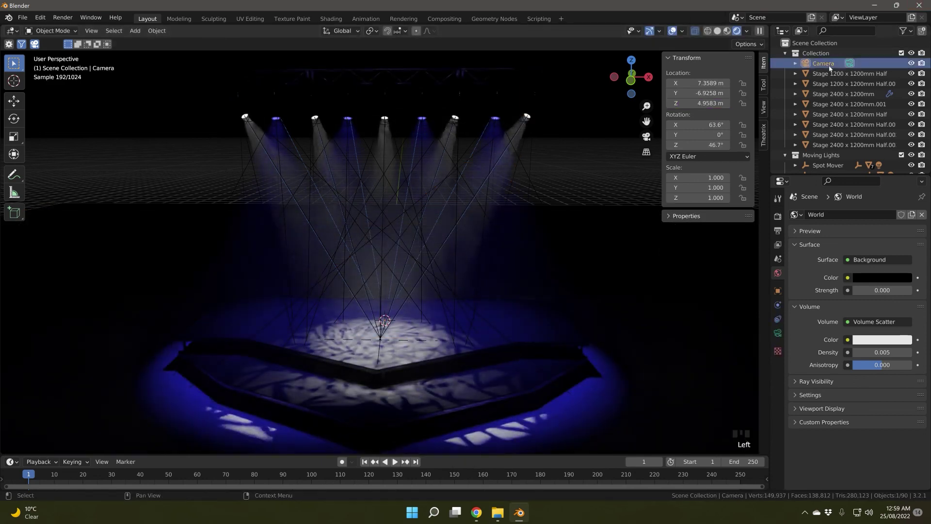
pyautogui.click(708, 83)
pyautogui.write('0')
pyautogui.press('Tab')
pyautogui.press('BackSpace')
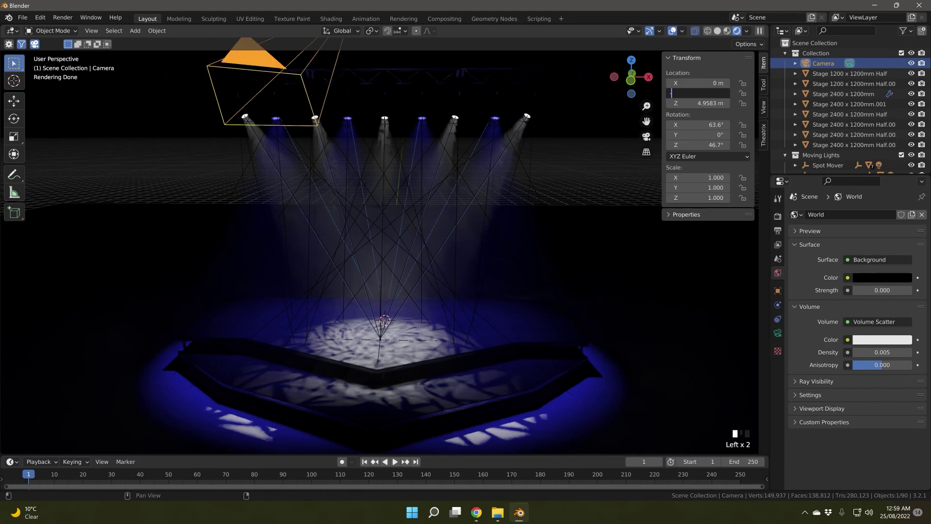
pyautogui.write('-16')
pyautogui.press('Tab')
pyautogui.press('BackSpace')
pyautogui.write('2')
pyautogui.press('Return')
# Rotate the camera to 90°, 0, 0 and look through it at the stage.
pyautogui.click(703, 125)
pyautogui.write('89')
pyautogui.press('Tab')
pyautogui.press('Tab')
pyautogui.write('0')
pyautogui.press('Return')
pyautogui.press('KP_0')
pyautogui.click(703, 125)
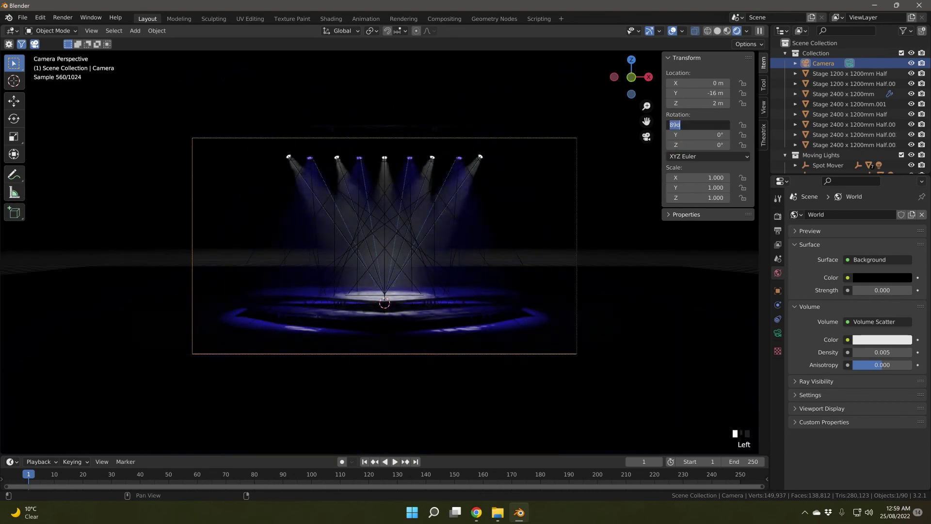
pyautogui.write('90')
pyautogui.press('Return')
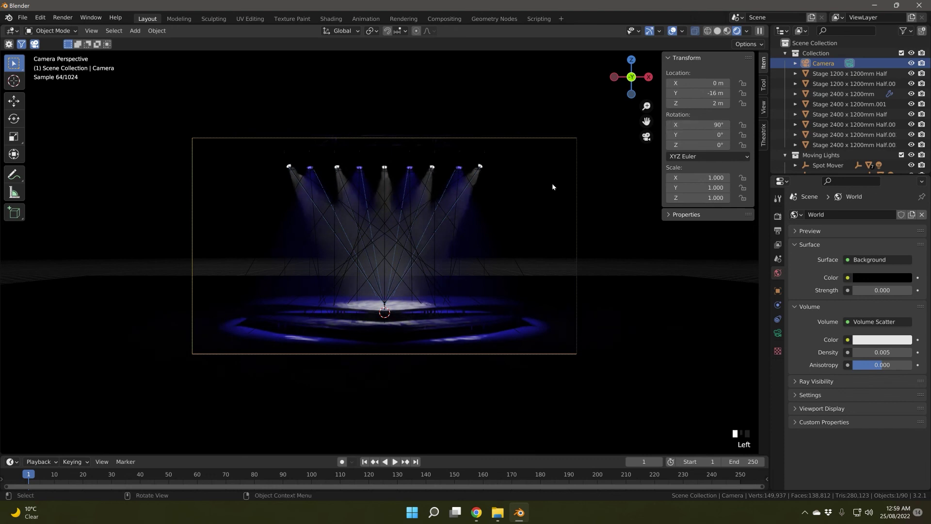
pyautogui.scroll(1, 415, 253)
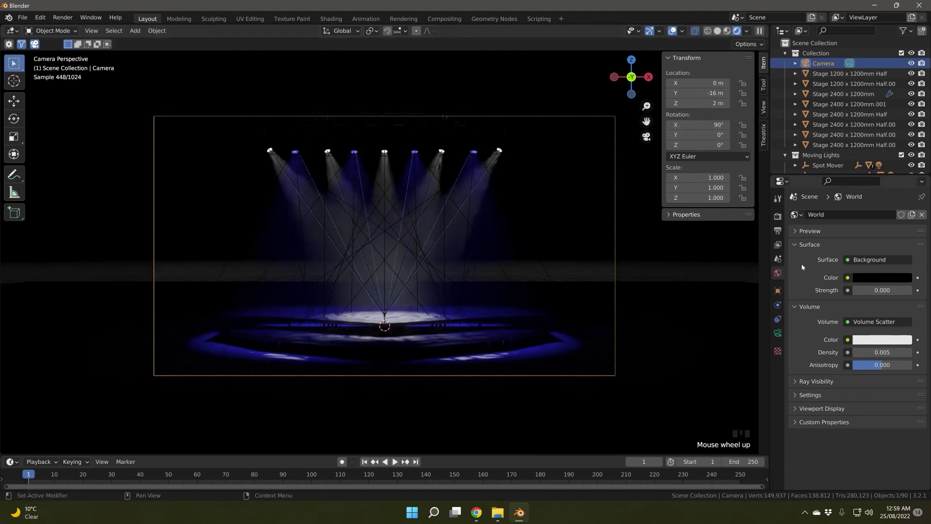
pyautogui.click(778, 216)
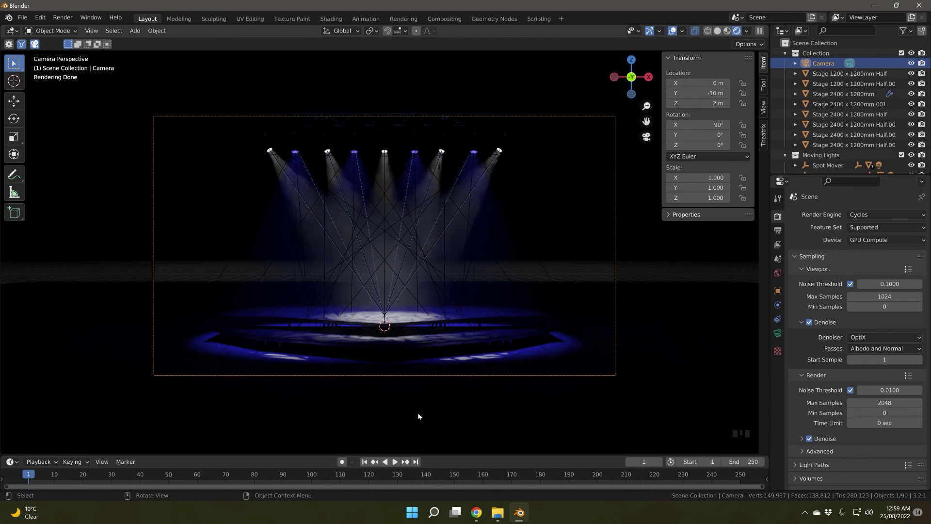
# Render the hazy, beam-lit stage in Cycles from the camera and inspect the finished image.
pyautogui.press('F12')
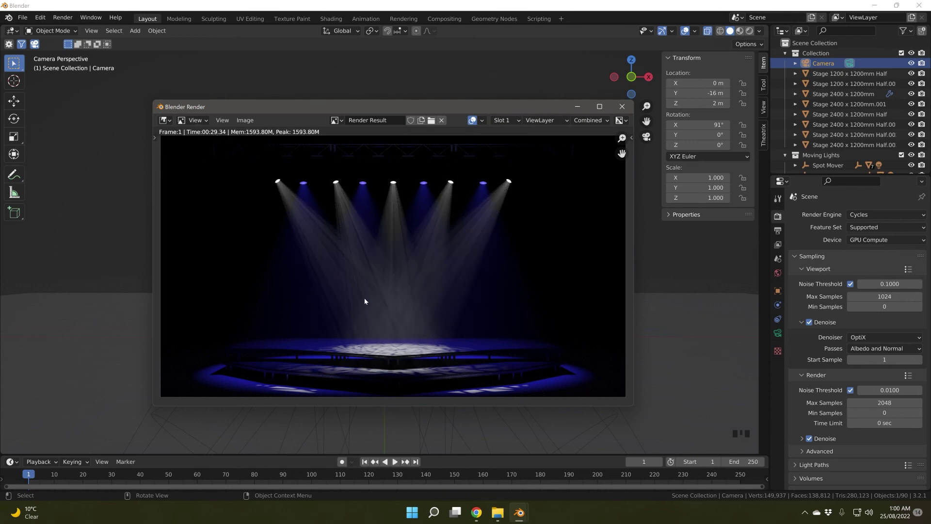
pyautogui.scroll(1, 397, 314)
pyautogui.moveTo(373, 290); pyautogui.dragTo(378, 279, button='middle')
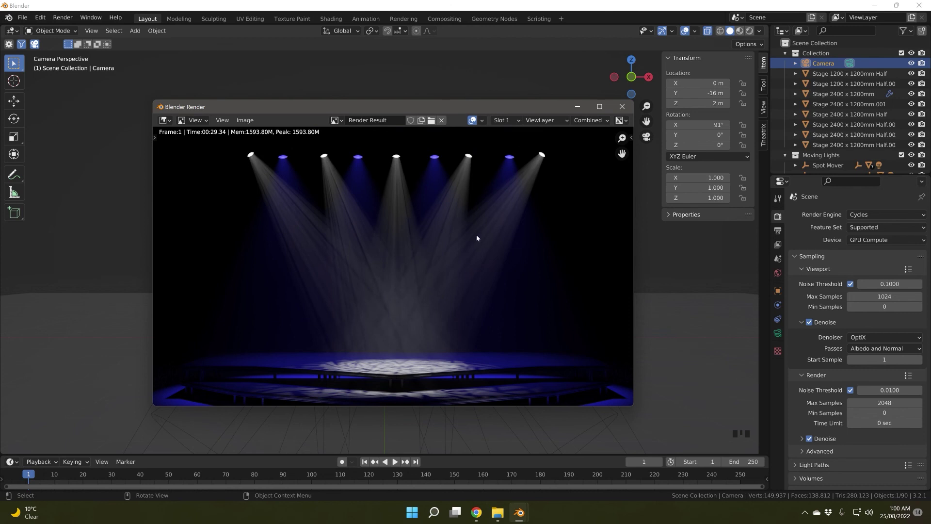
pyautogui.scroll(-1, 401, 281)
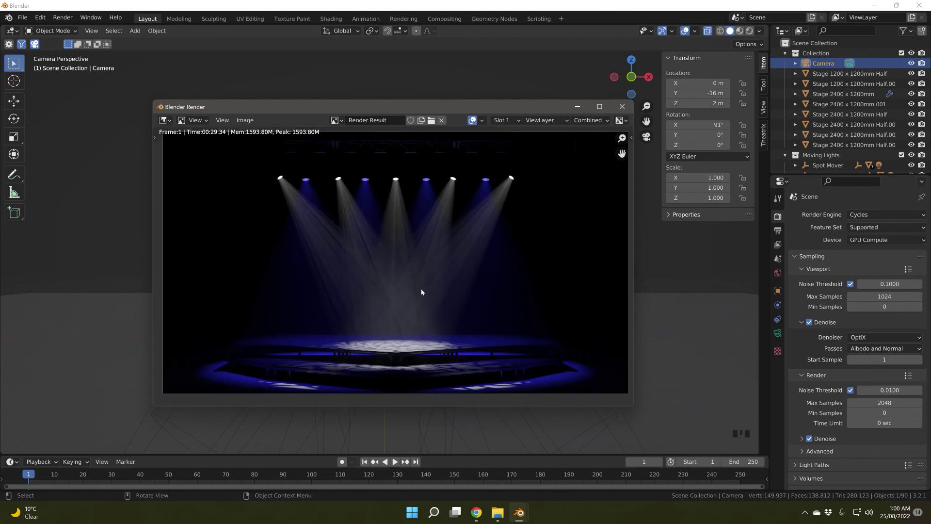